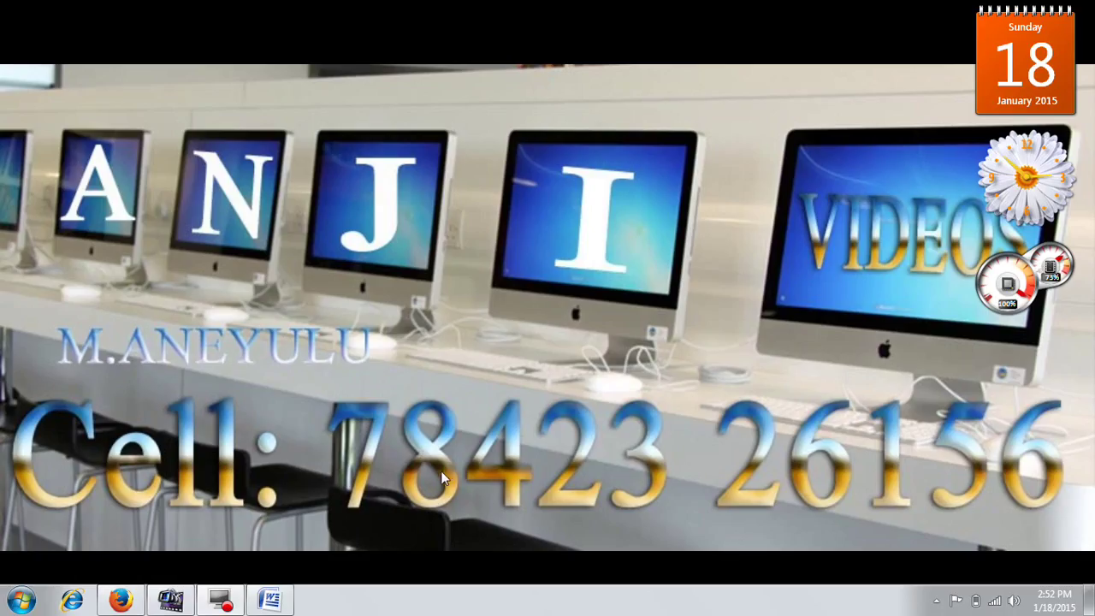
Bring the 'leave letter' Word window back to full screen, showing its empty page
{"action": "left_click", "coordinate": [270, 603]}
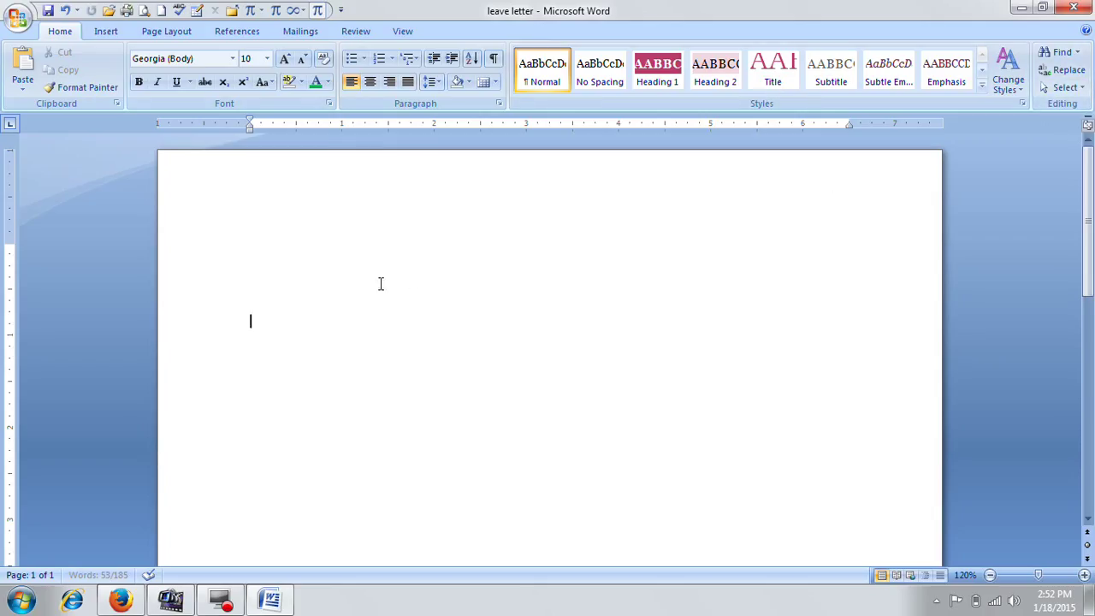
Generate three paragraphs of sample text with the =rand() formula at the top of the page
{"action": "key", "text": "ctrl+z"}
{"action": "type", "text": "=r"}
{"action": "type", "text": ")"}
{"action": "key", "text": "Return"}
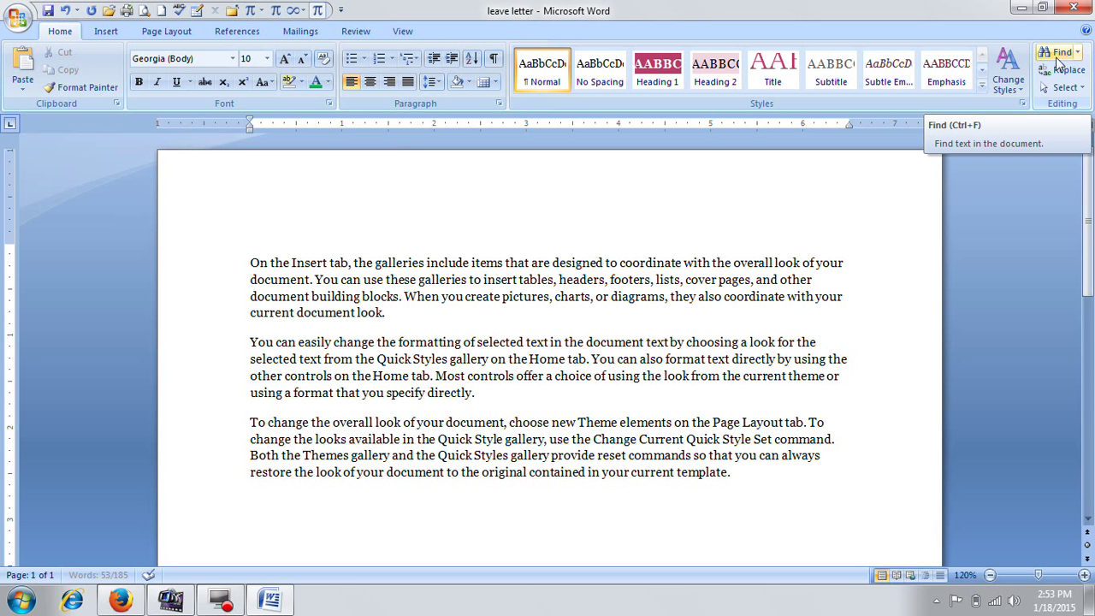
Place the cursor in the sample text, scroll through it, and open the Find drop-down choices
{"action": "left_click", "coordinate": [291, 238]}
{"action": "left_click", "coordinate": [242, 250]}
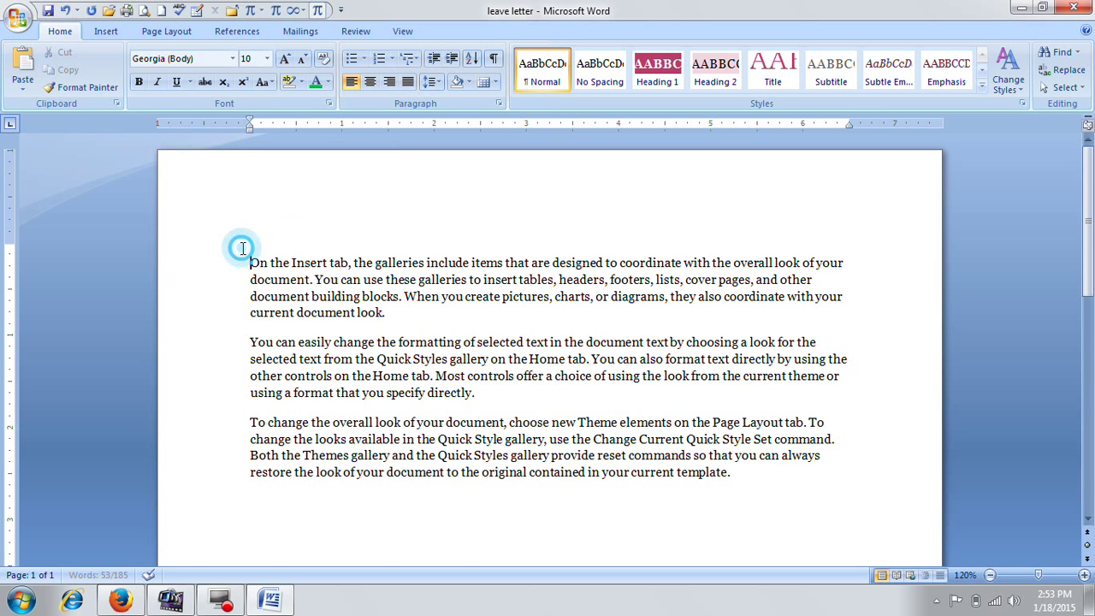
{"action": "scroll", "coordinate": [336, 271], "scroll_direction": "down", "scroll_amount": 1}
{"action": "scroll", "coordinate": [336, 270], "scroll_direction": "down", "scroll_amount": 1}
{"action": "scroll", "coordinate": [291, 270], "scroll_direction": "up", "scroll_amount": 2}
{"action": "left_click", "coordinate": [263, 278]}
{"action": "scroll", "coordinate": [440, 360], "scroll_direction": "down", "scroll_amount": 1}
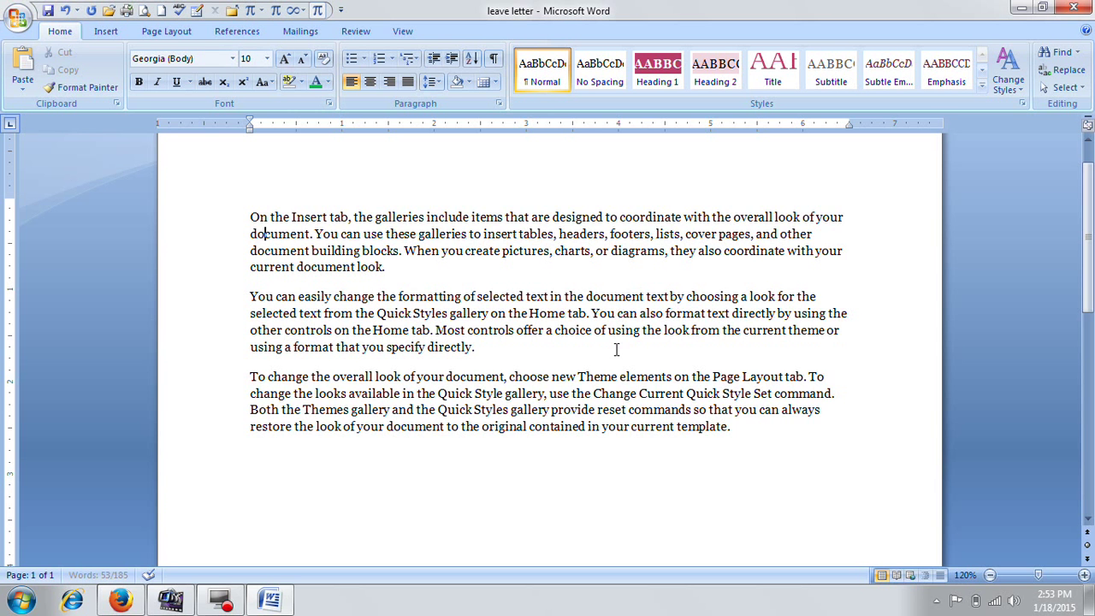
{"action": "scroll", "coordinate": [616, 349], "scroll_direction": "up", "scroll_amount": 1}
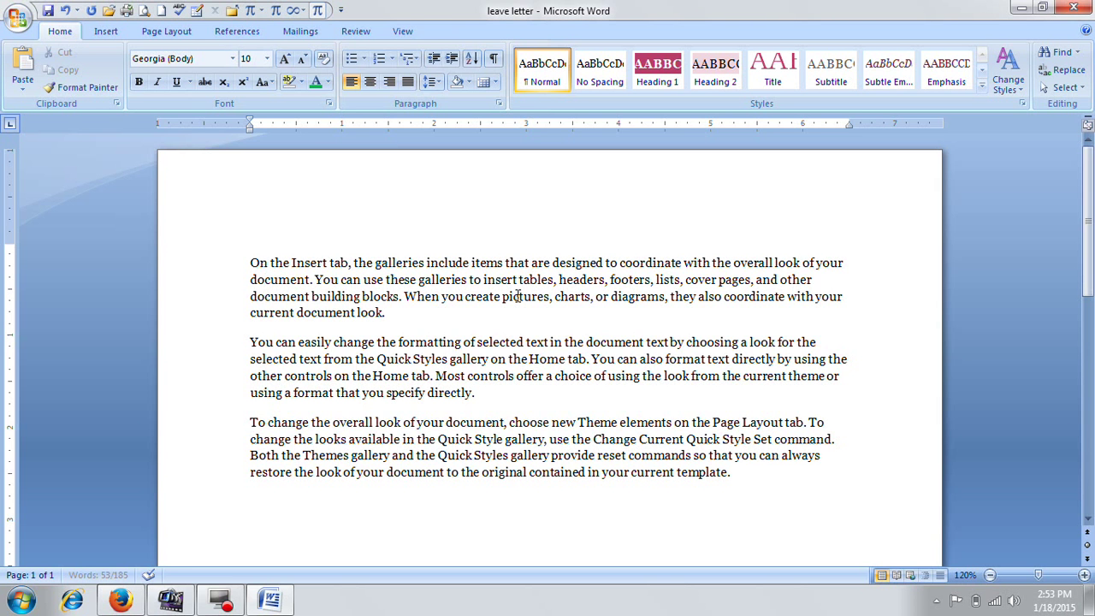
{"action": "left_click", "coordinate": [1078, 53]}
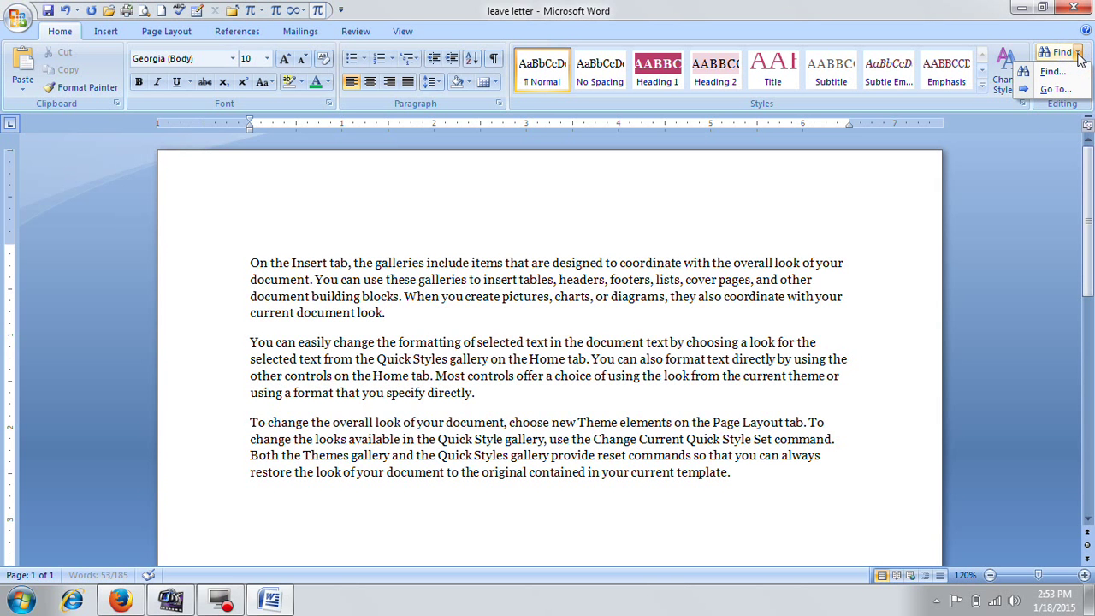
Open Find and Replace, move it lower, preview the Replace and Go To tabs, then return to Find
{"action": "left_click", "coordinate": [1050, 71]}
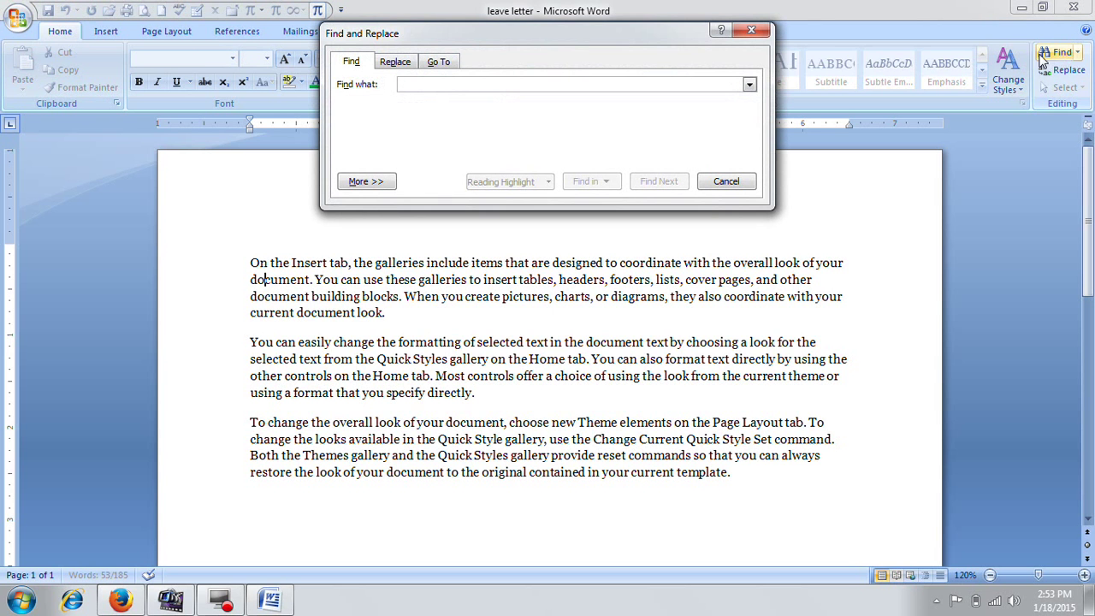
{"action": "mouse_move", "coordinate": [546, 42]}
{"action": "left_mouse_down"}
{"action": "mouse_move", "coordinate": [567, 169]}
{"action": "mouse_move", "coordinate": [556, 184]}
{"action": "left_mouse_up"}
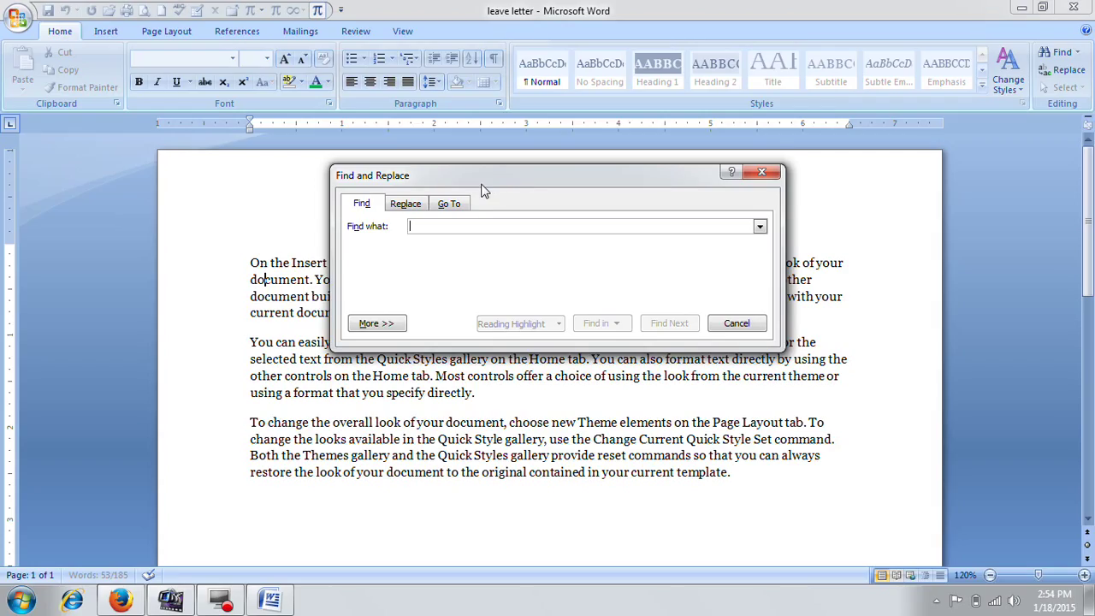
{"action": "left_click", "coordinate": [417, 208]}
{"action": "left_click", "coordinate": [443, 205]}
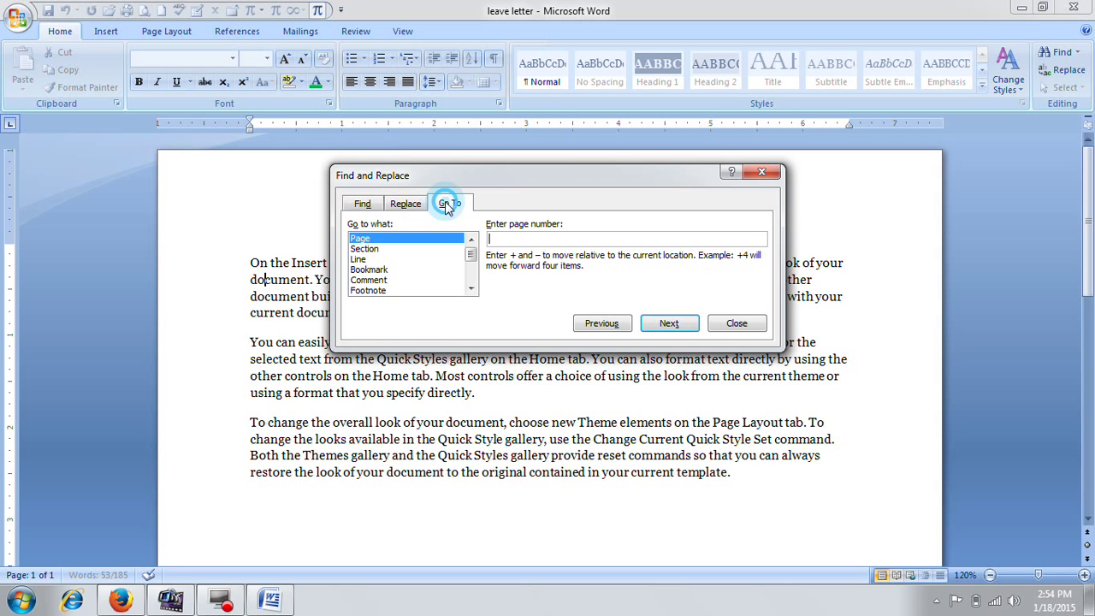
{"action": "left_click", "coordinate": [361, 205]}
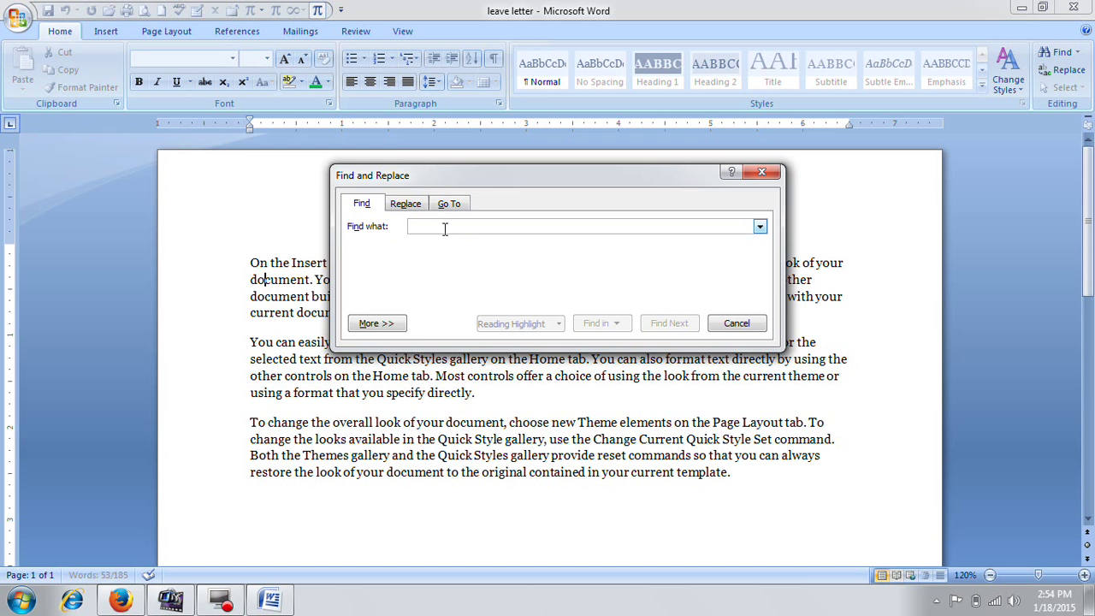
{"action": "mouse_move", "coordinate": [528, 184]}
{"action": "left_mouse_down"}
{"action": "mouse_move", "coordinate": [611, 242]}
{"action": "mouse_move", "coordinate": [567, 347]}
{"action": "left_mouse_up"}
{"action": "left_click", "coordinate": [491, 385]}
Search for the misspelled word 'gallaries' and dismiss the not-found message
{"action": "type", "text": "g"}
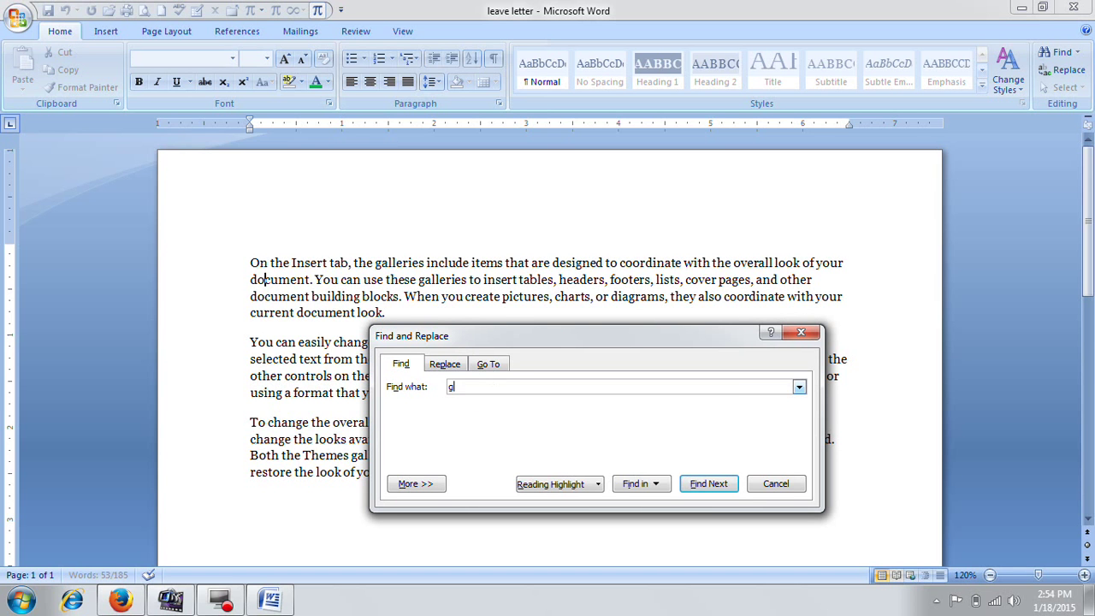
{"action": "type", "text": "alla"}
{"action": "key", "text": "BackSpace"}
{"action": "left_click", "coordinate": [707, 485]}
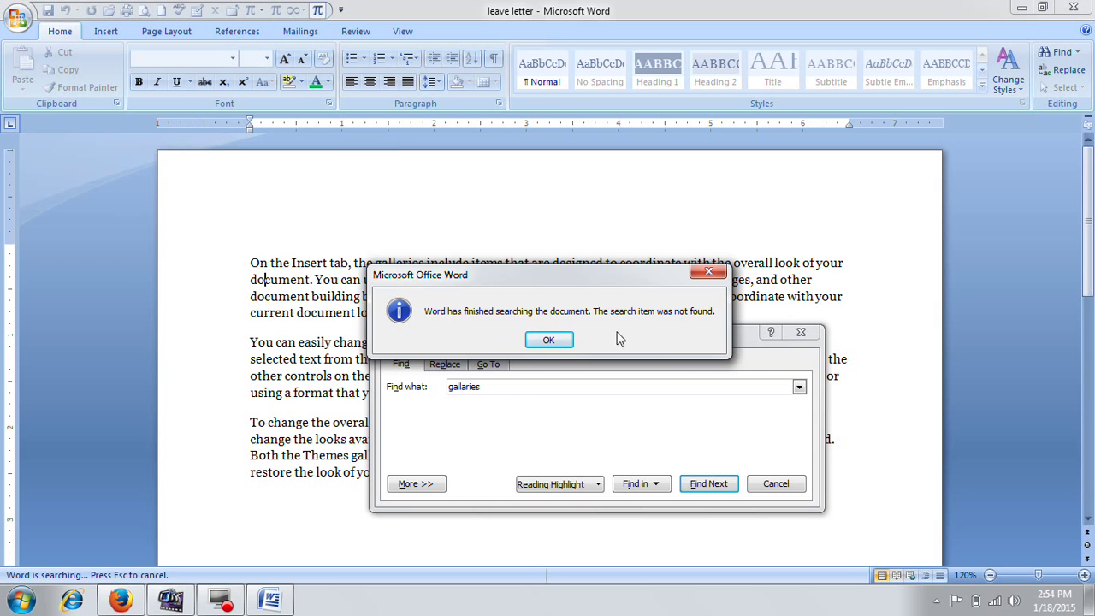
{"action": "left_click", "coordinate": [550, 340]}
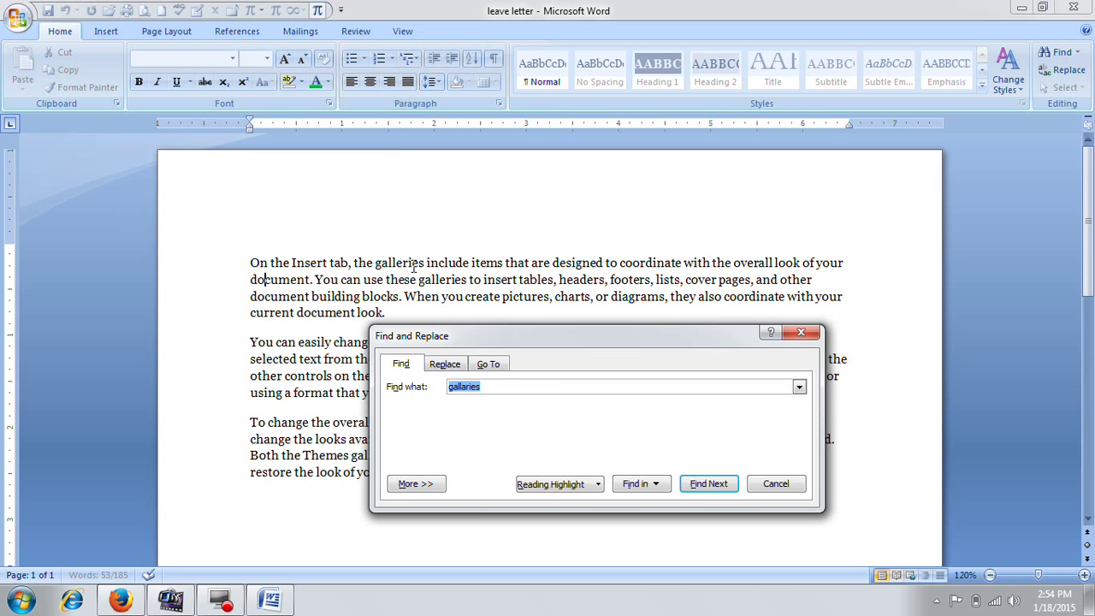
Correct the search term from 'gallaries' to 'galleries'
{"action": "left_click", "coordinate": [469, 390]}
{"action": "type", "text": "e"}
{"action": "key", "text": "BackSpace"}
{"action": "left_click", "coordinate": [466, 386]}
{"action": "key", "text": "BackSpace"}
{"action": "key", "text": "BackSpace"}
{"action": "type", "text": "e"}
Step through every 'galleries' match to the end, then close the Find and Replace window
{"action": "left_click", "coordinate": [708, 484]}
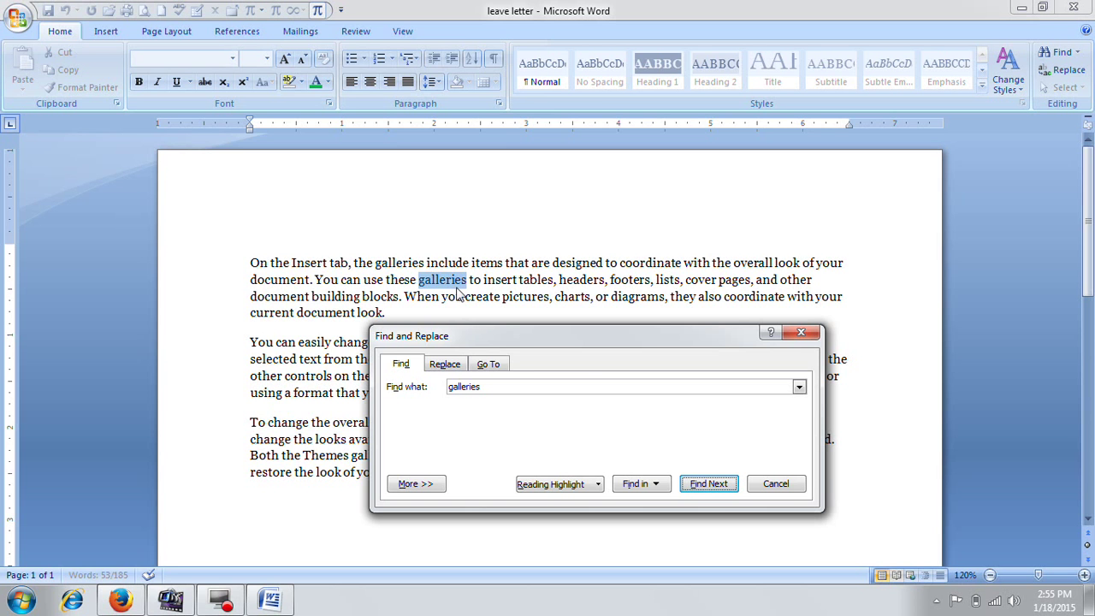
{"action": "left_click", "coordinate": [709, 484]}
{"action": "left_click", "coordinate": [719, 486]}
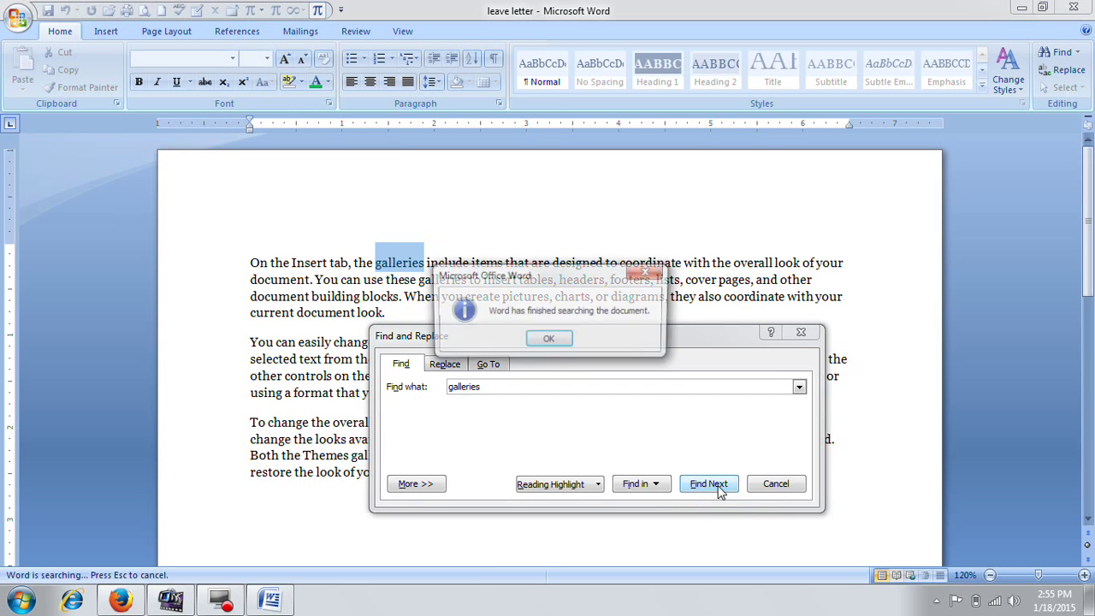
{"action": "left_click", "coordinate": [553, 341]}
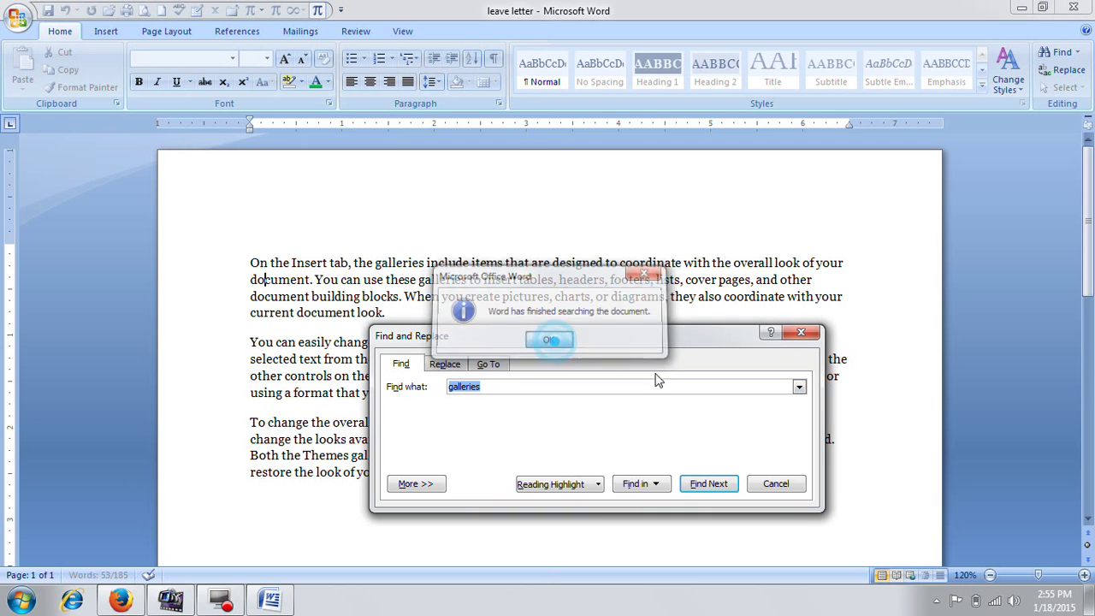
{"action": "left_click", "coordinate": [799, 485]}
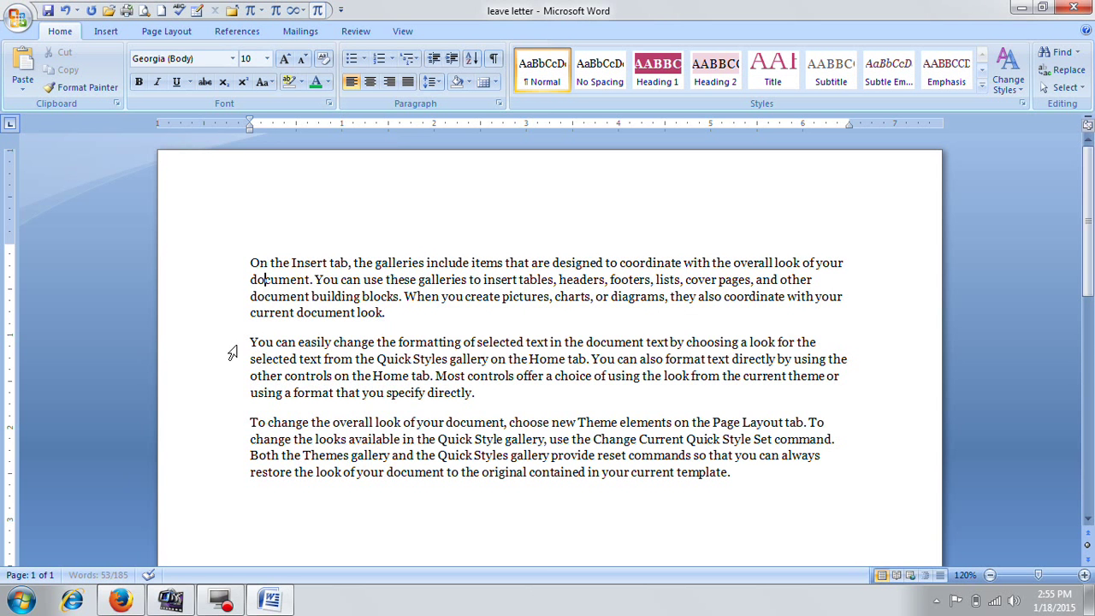
Type 'Anji' before 'On' in paragraph one, copy it, and paste it before 'galleries' and 'that'
{"action": "left_click", "coordinate": [250, 262]}
{"action": "type", "text": "A"}
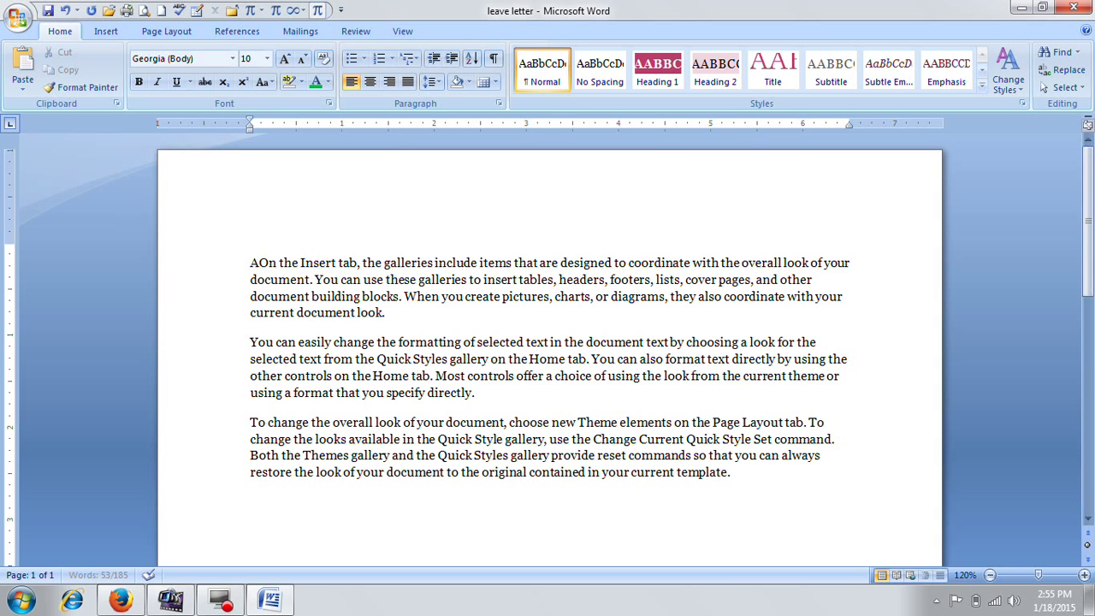
{"action": "type", "text": "nji"}
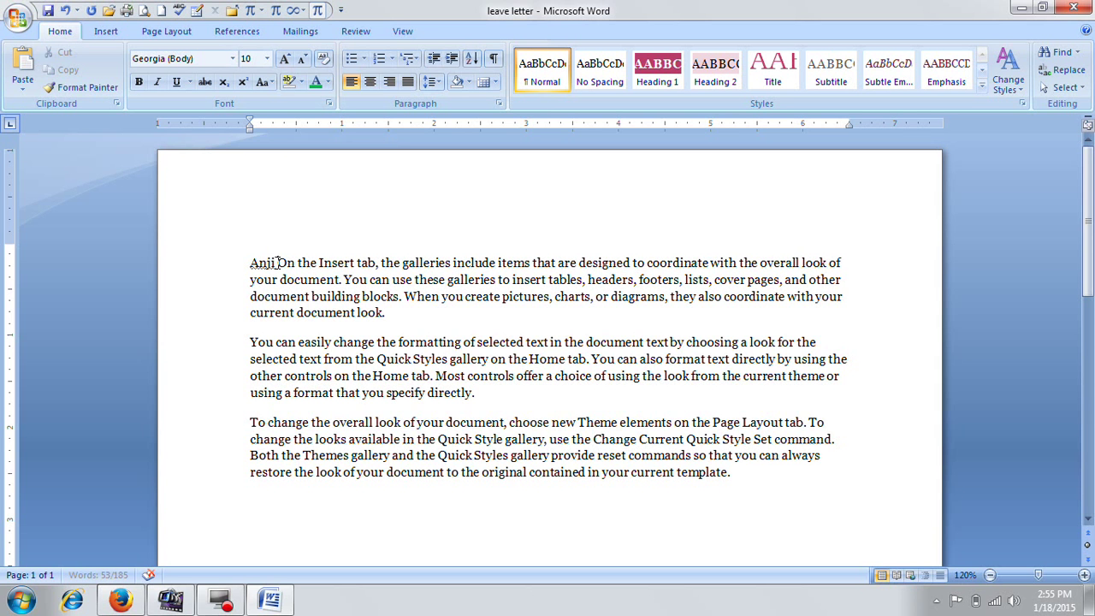
{"action": "left_click_drag", "start_coordinate": [277, 263], "coordinate": [237, 257]}
{"action": "key", "text": "ctrl+c"}
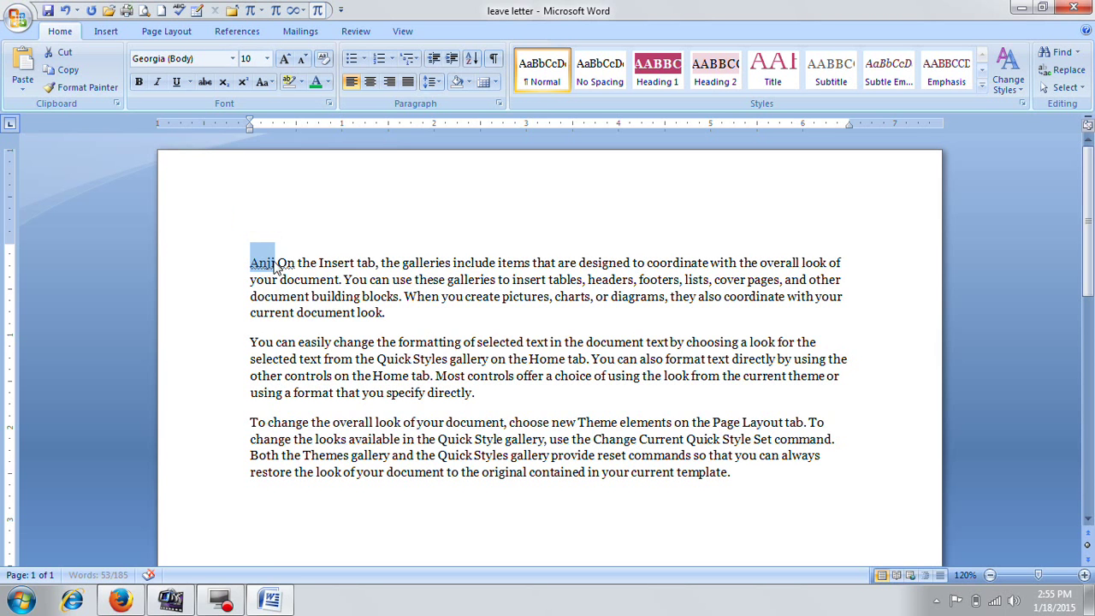
{"action": "left_click", "coordinate": [407, 261]}
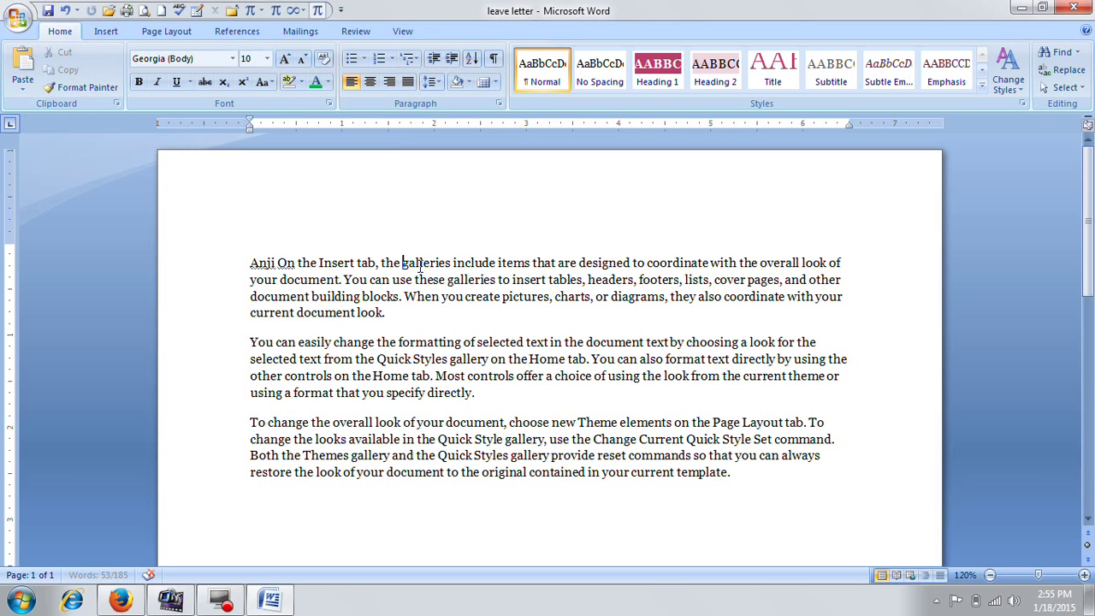
{"action": "key", "text": "ctrl+v"}
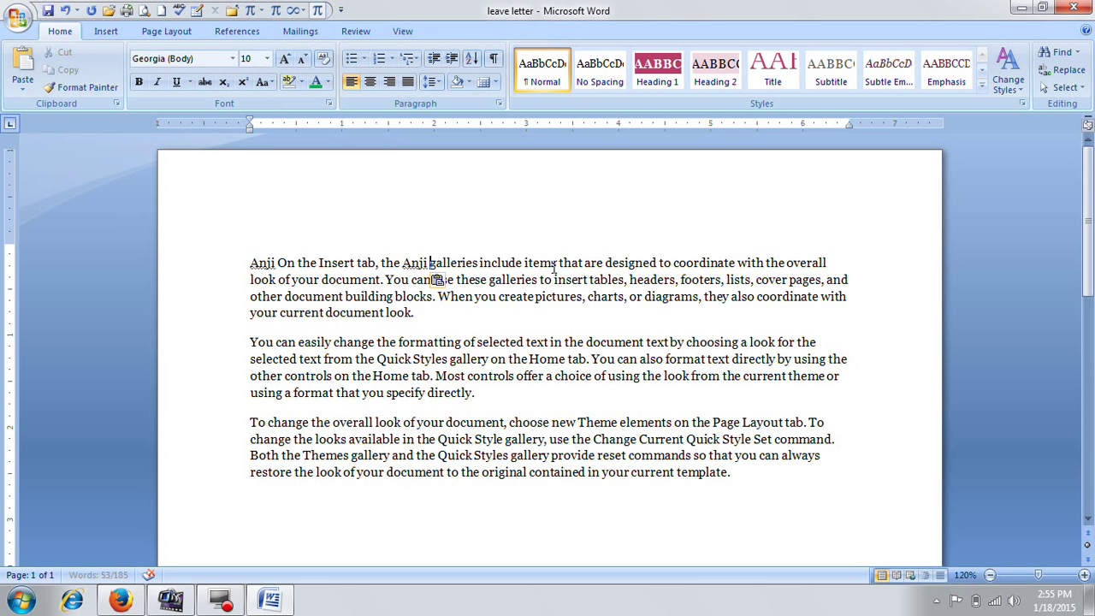
{"action": "left_click", "coordinate": [556, 263]}
{"action": "key", "text": "ctrl+v"}
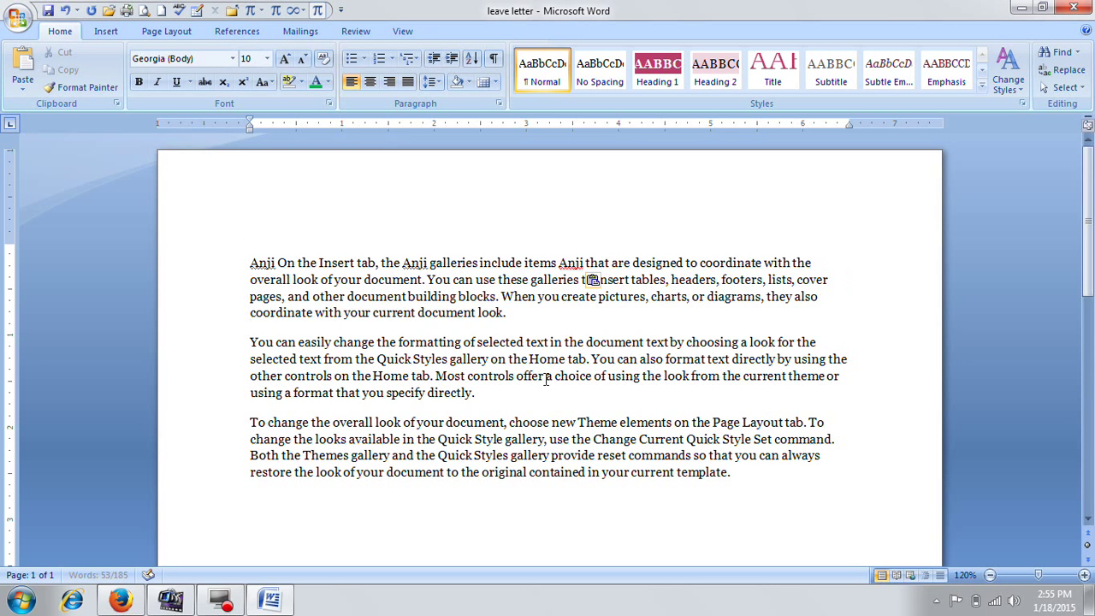
Paste 'Anji' after 'selected text' and before 'You', 'choosing' and 'controls'
{"action": "left_click", "coordinate": [553, 342]}
{"action": "key", "text": "ctrl+v"}
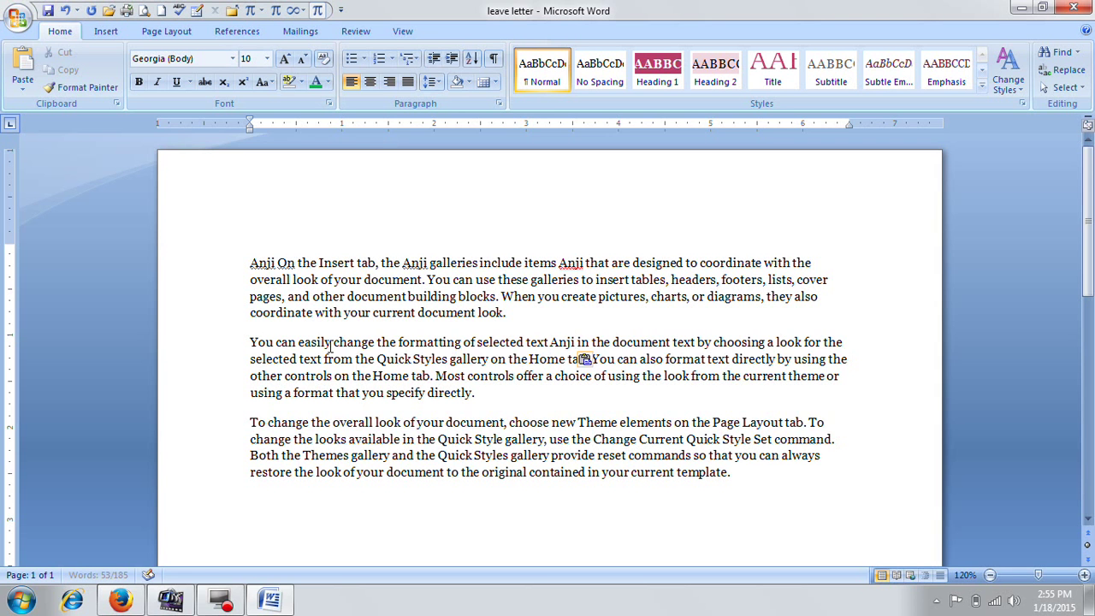
{"action": "left_click", "coordinate": [250, 343]}
{"action": "key", "text": "ctrl+v"}
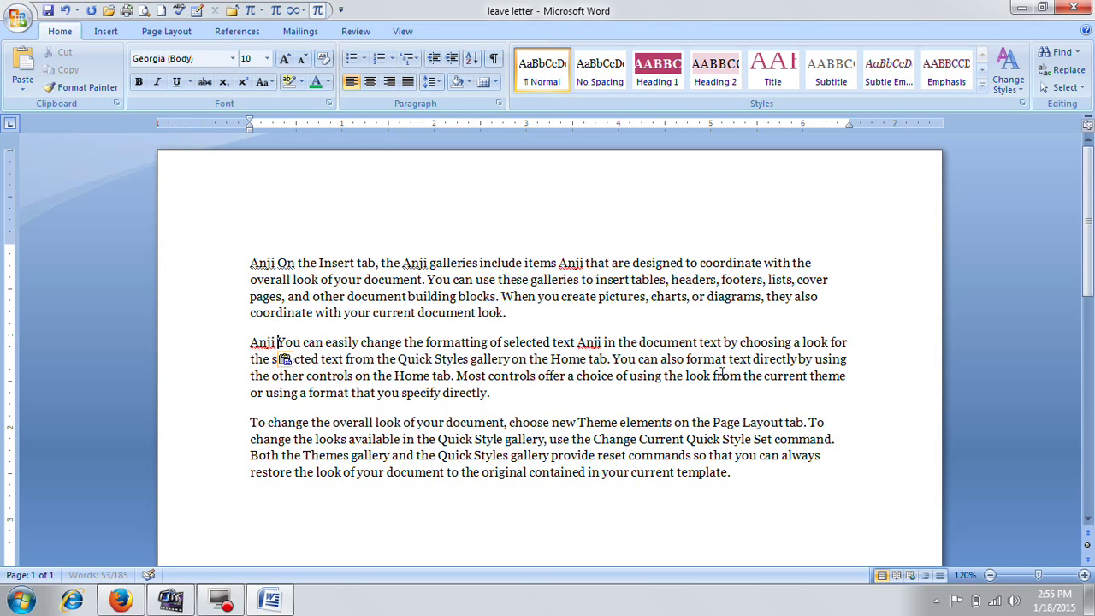
{"action": "left_click", "coordinate": [740, 342]}
{"action": "key", "text": "ctrl+v"}
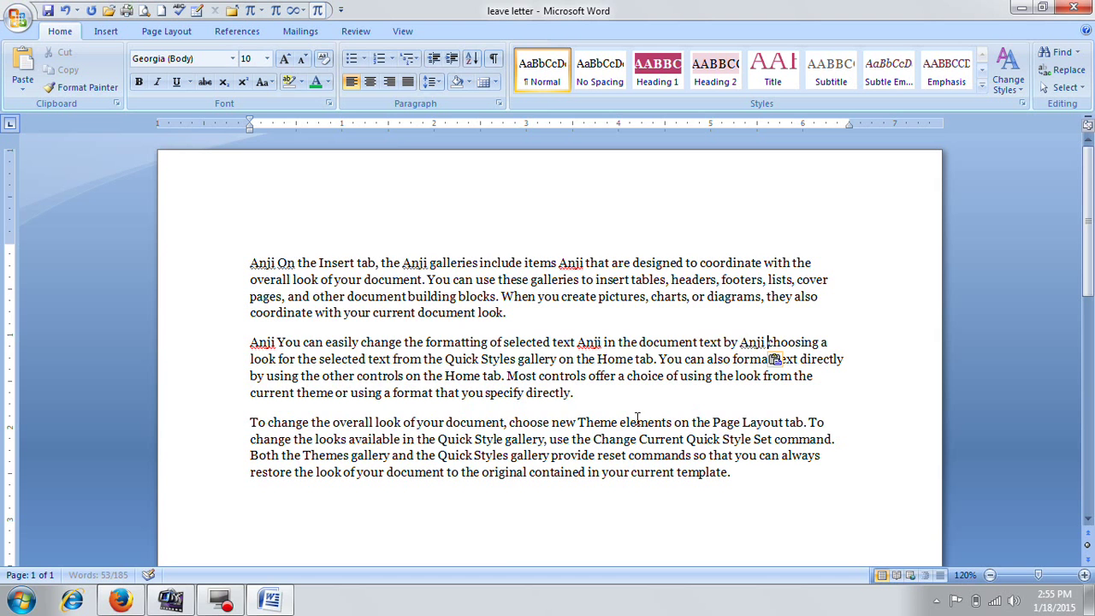
{"action": "left_click", "coordinate": [540, 382]}
{"action": "key", "text": "ctrl+v"}
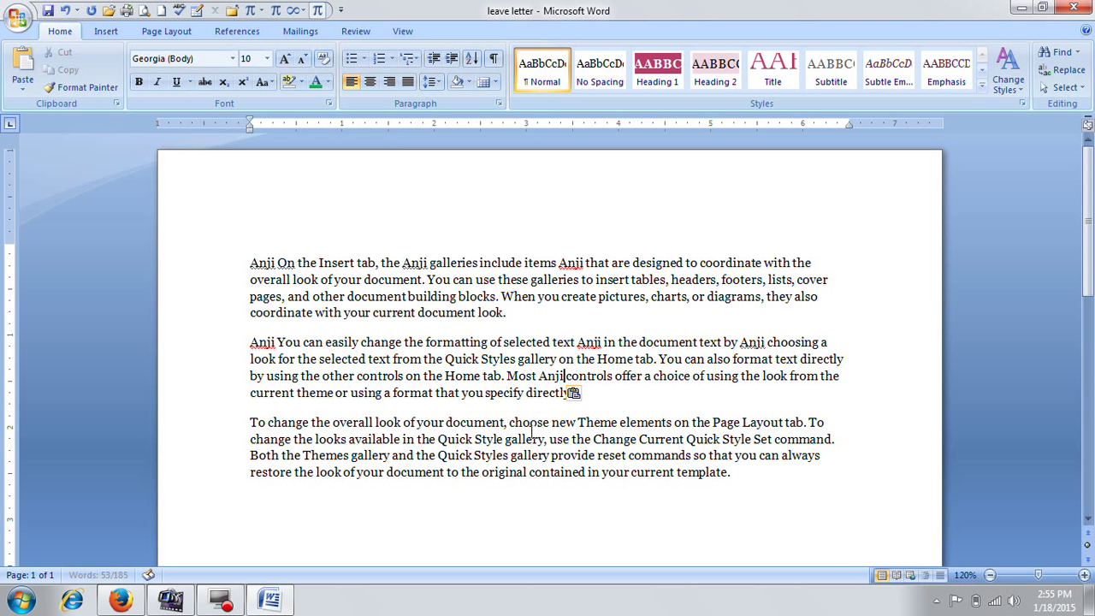
Paste 'Anji' before 'choose' and 'contained' and after 'look of' in the third paragraph
{"action": "left_click", "coordinate": [510, 421]}
{"action": "key", "text": "ctrl+v"}
{"action": "left_click", "coordinate": [527, 473]}
{"action": "key", "text": "ctrl+v"}
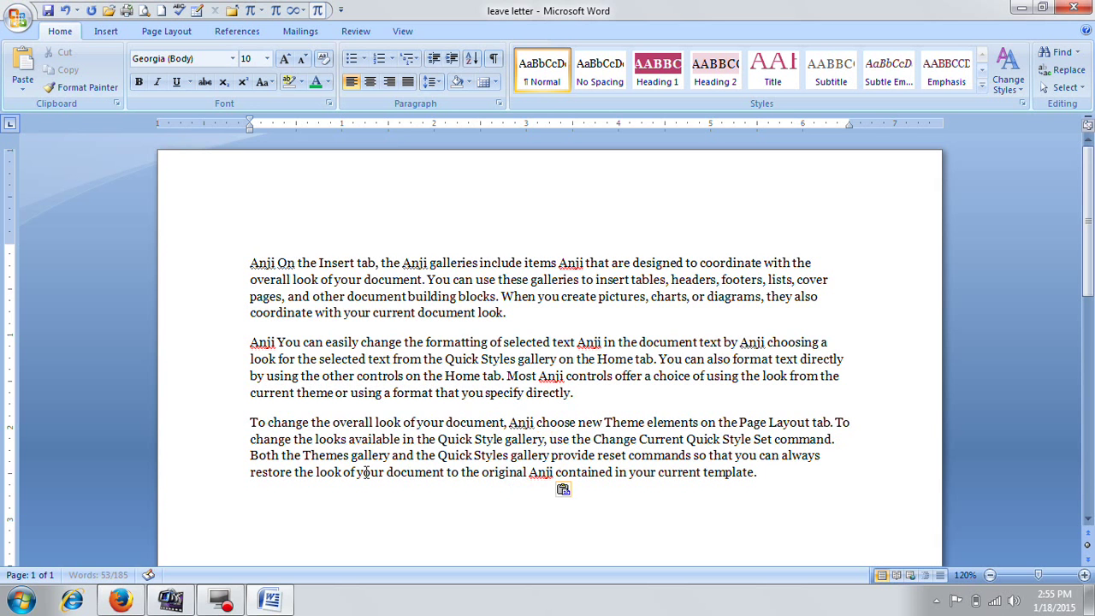
{"action": "left_click", "coordinate": [356, 475]}
{"action": "key", "text": "ctrl+v"}
{"action": "left_click", "coordinate": [459, 422]}
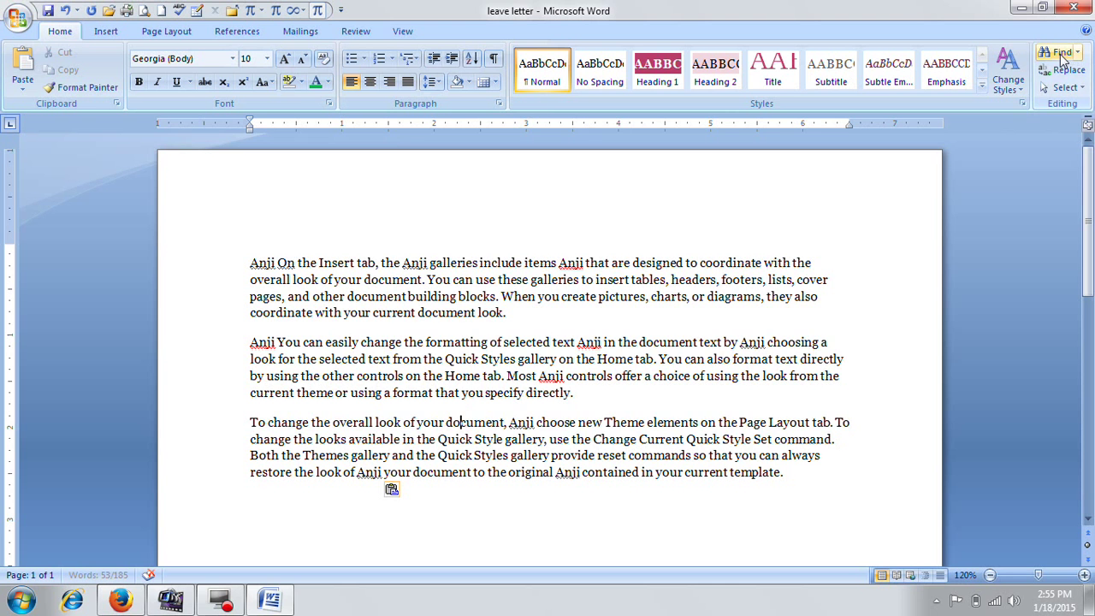
{"action": "left_click", "coordinate": [1067, 54]}
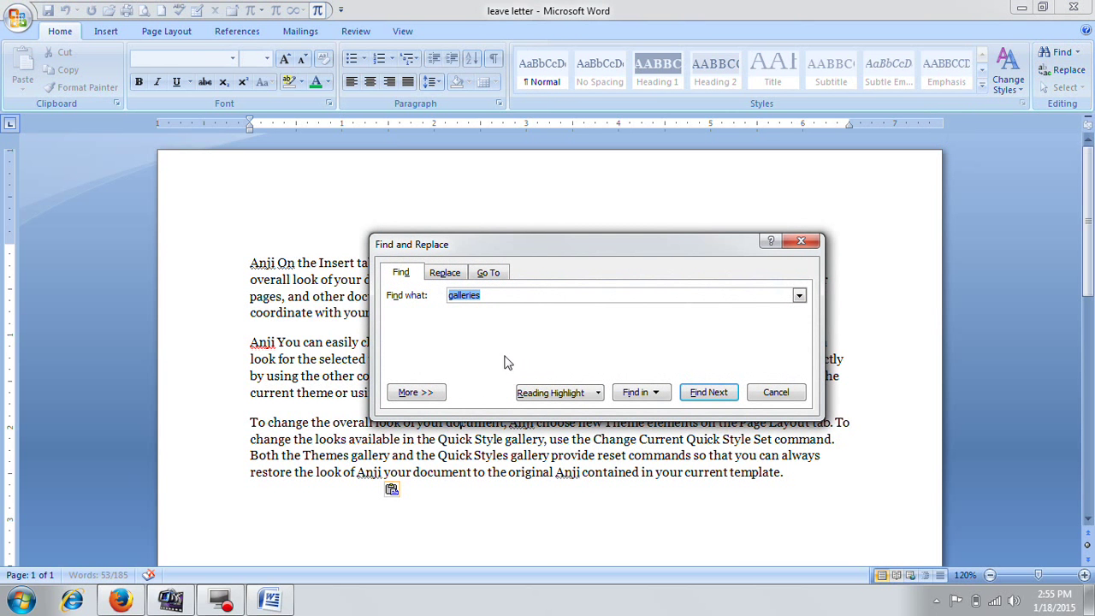
{"action": "type", "text": "anji"}
{"action": "left_click", "coordinate": [709, 393]}
{"action": "left_click_drag", "start_coordinate": [626, 246], "coordinate": [683, 128]}
{"action": "left_click", "coordinate": [758, 275]}
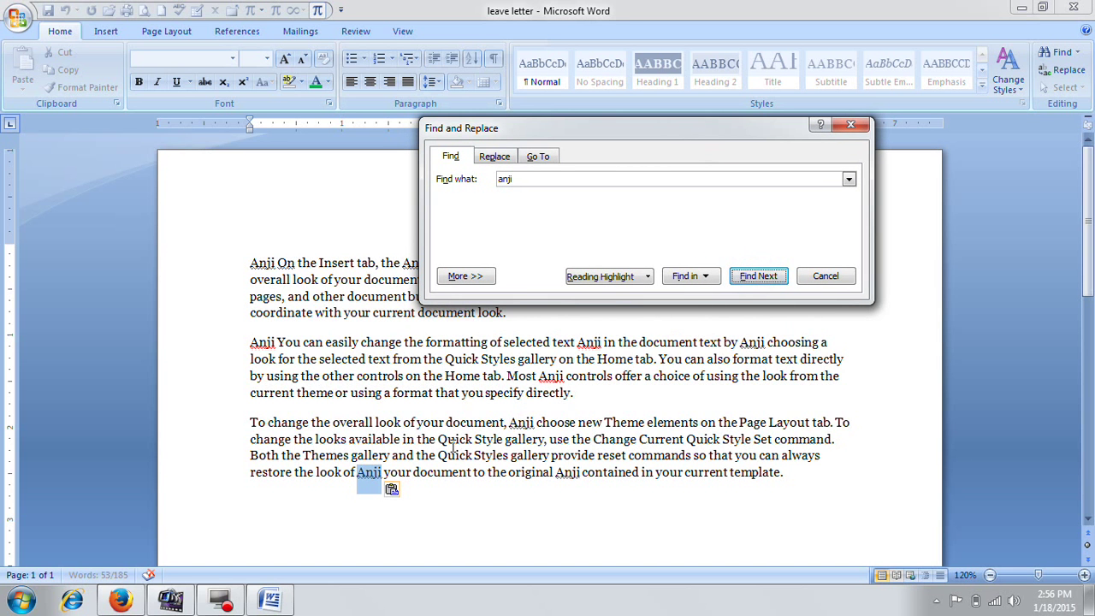
{"action": "left_click", "coordinate": [769, 278]}
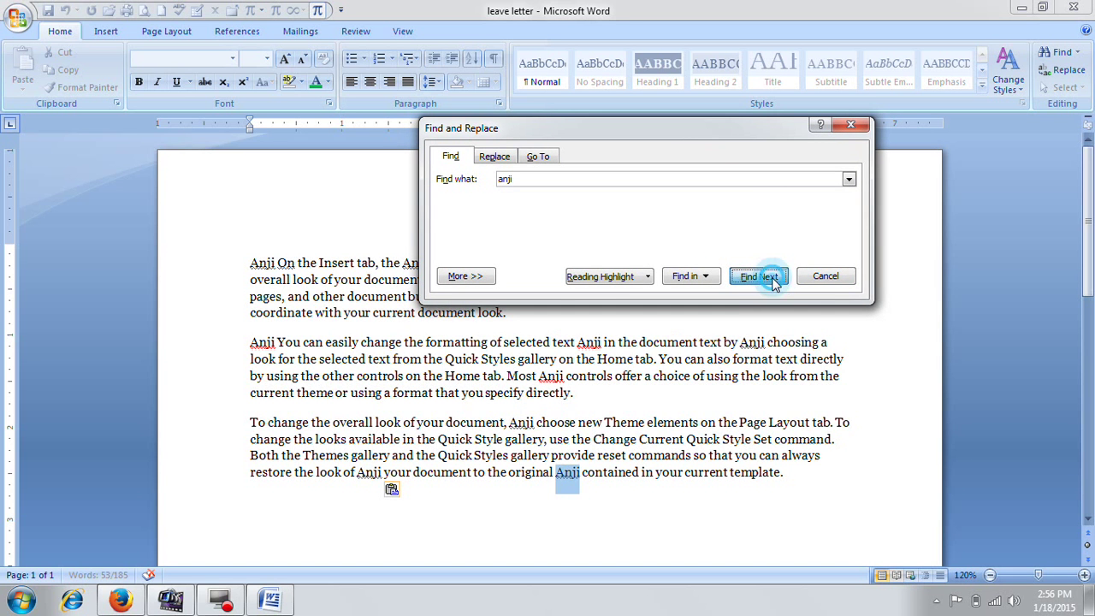
{"action": "left_click", "coordinate": [770, 277]}
{"action": "left_click", "coordinate": [772, 276]}
{"action": "left_click_drag", "start_coordinate": [718, 128], "coordinate": [605, 434]}
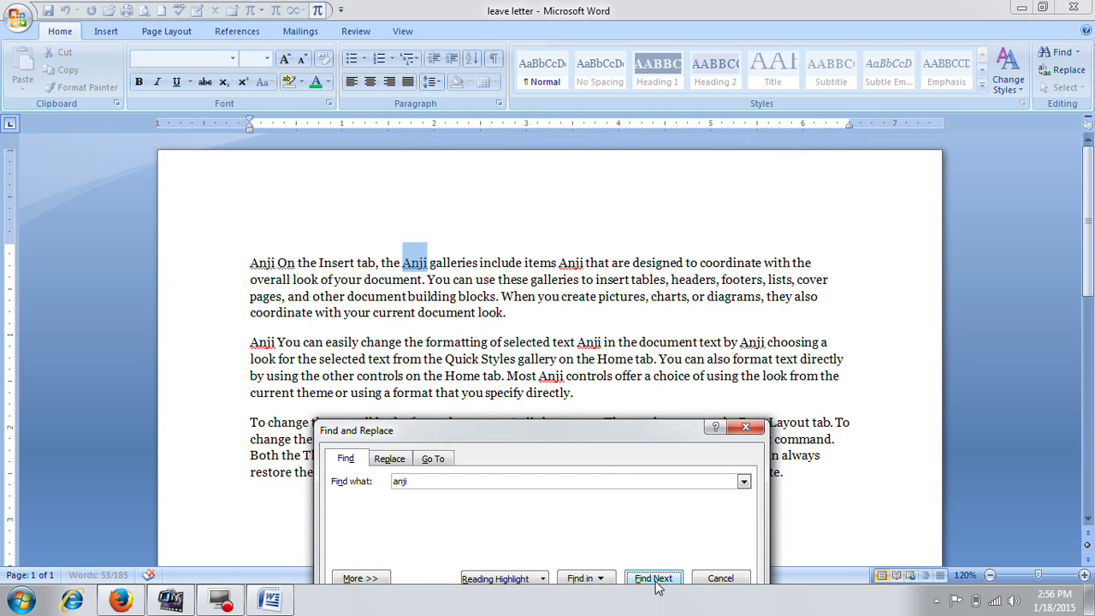
{"action": "left_click", "coordinate": [654, 579]}
{"action": "left_click", "coordinate": [655, 579]}
{"action": "left_click", "coordinate": [655, 579]}
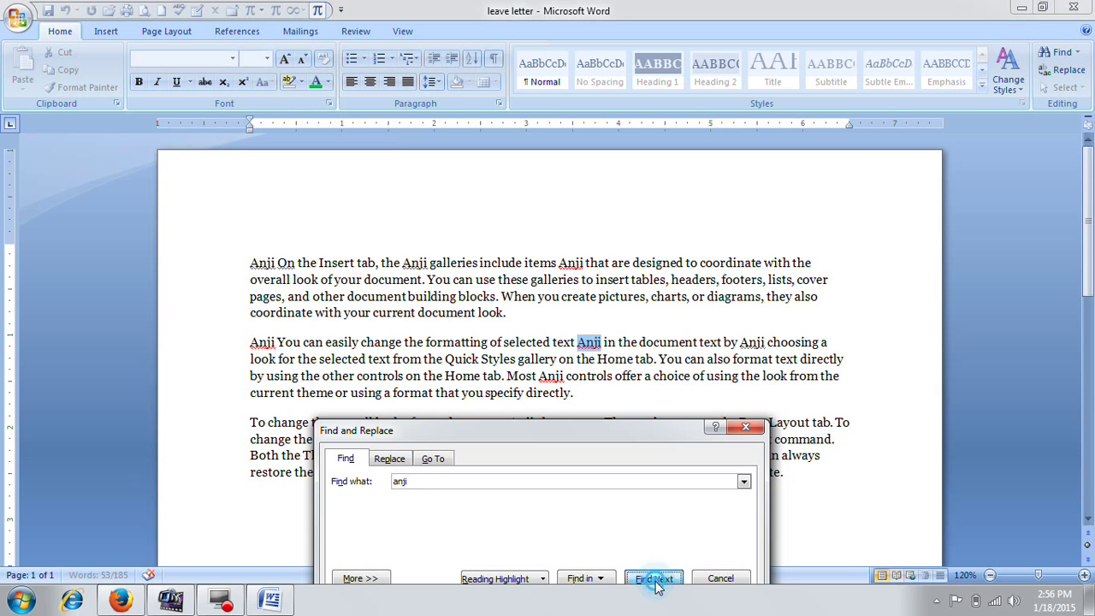
{"action": "left_click", "coordinate": [655, 579]}
{"action": "left_click", "coordinate": [654, 579]}
{"action": "left_click", "coordinate": [654, 579]}
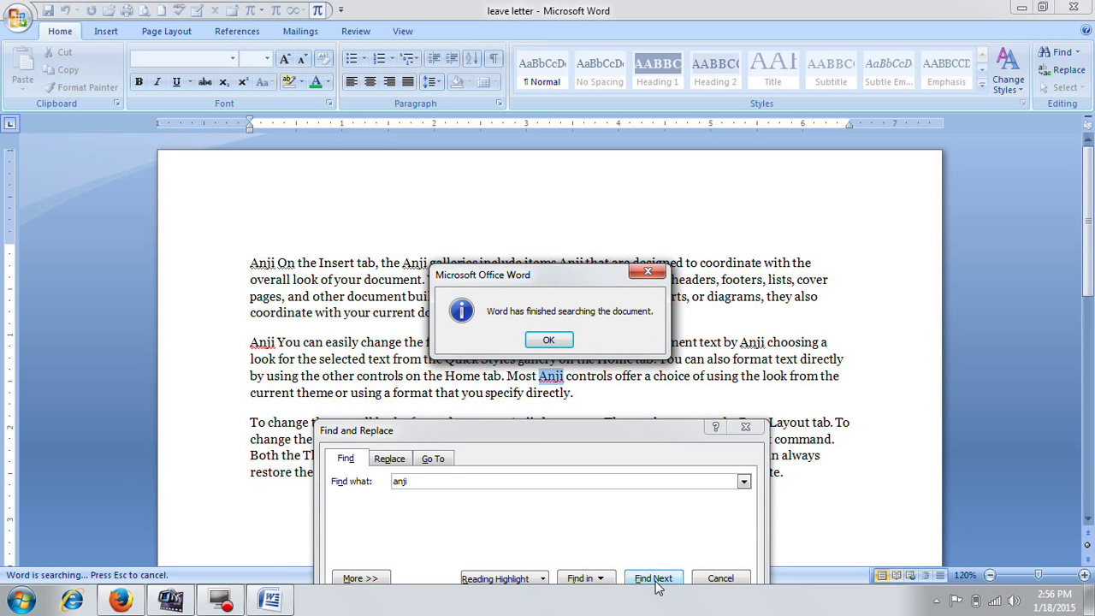
{"action": "left_click", "coordinate": [553, 344]}
{"action": "left_click", "coordinate": [751, 427]}
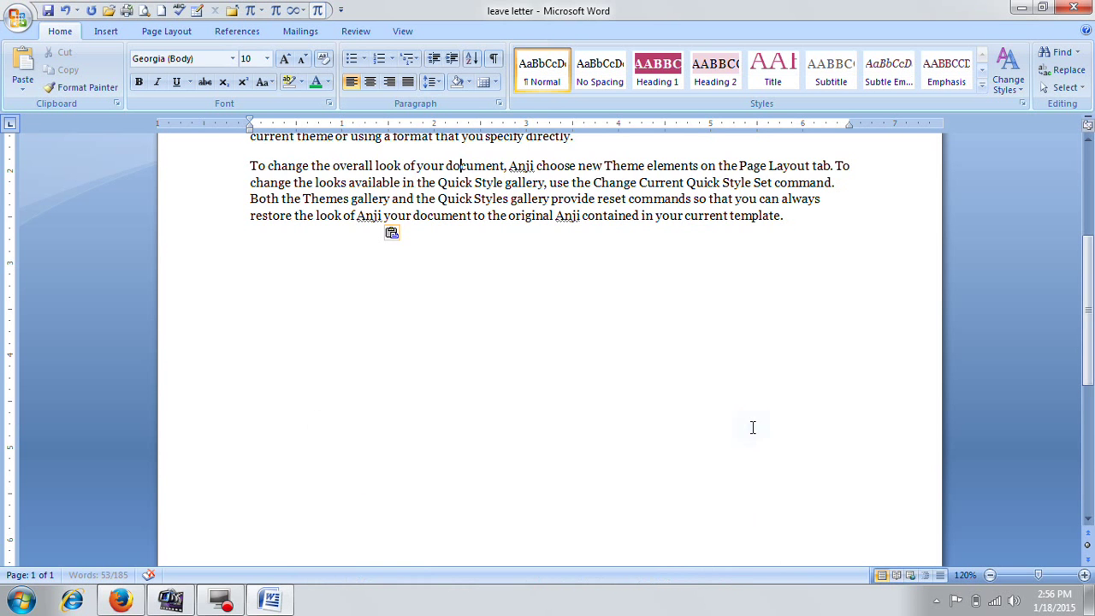
{"action": "scroll", "coordinate": [753, 419], "scroll_direction": "up", "scroll_amount": 4}
{"action": "scroll", "coordinate": [749, 415], "scroll_direction": "up", "scroll_amount": 1}
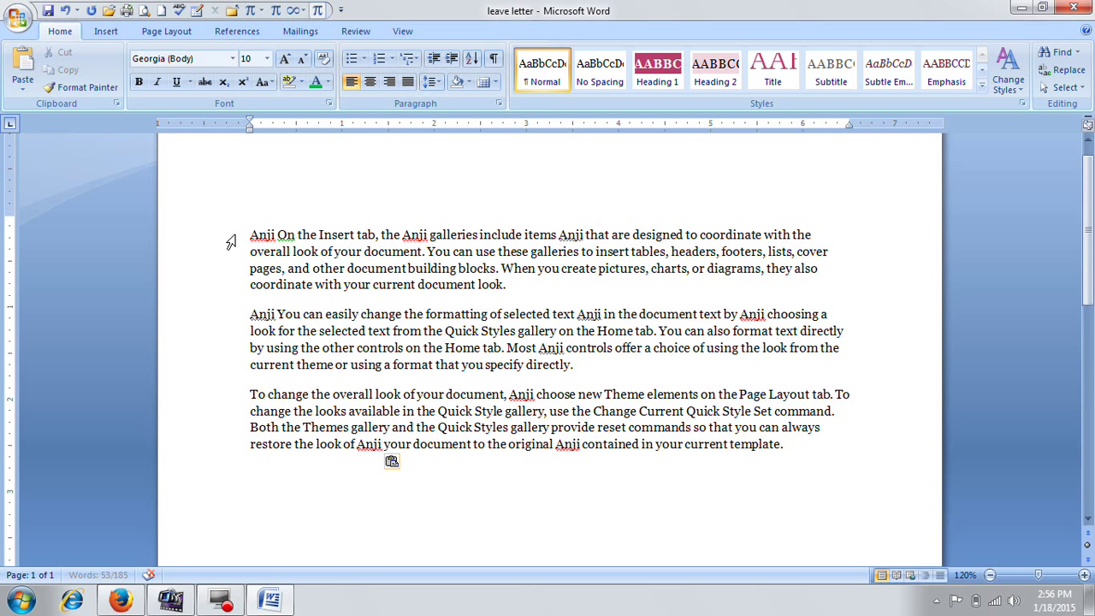
{"action": "left_click_drag", "start_coordinate": [244, 234], "coordinate": [271, 233]}
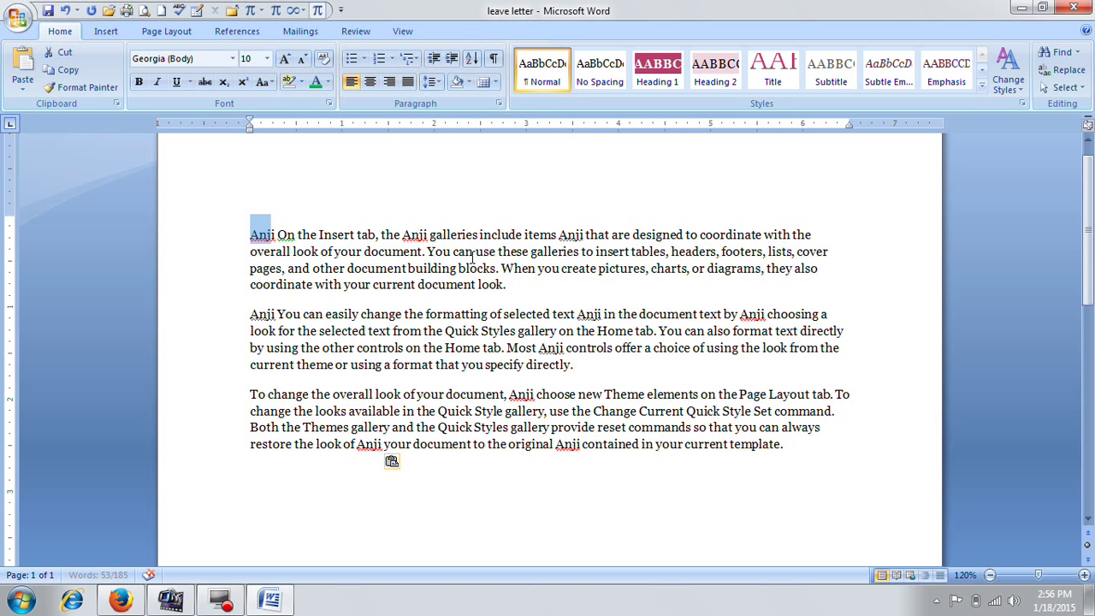
{"action": "left_click", "coordinate": [554, 234]}
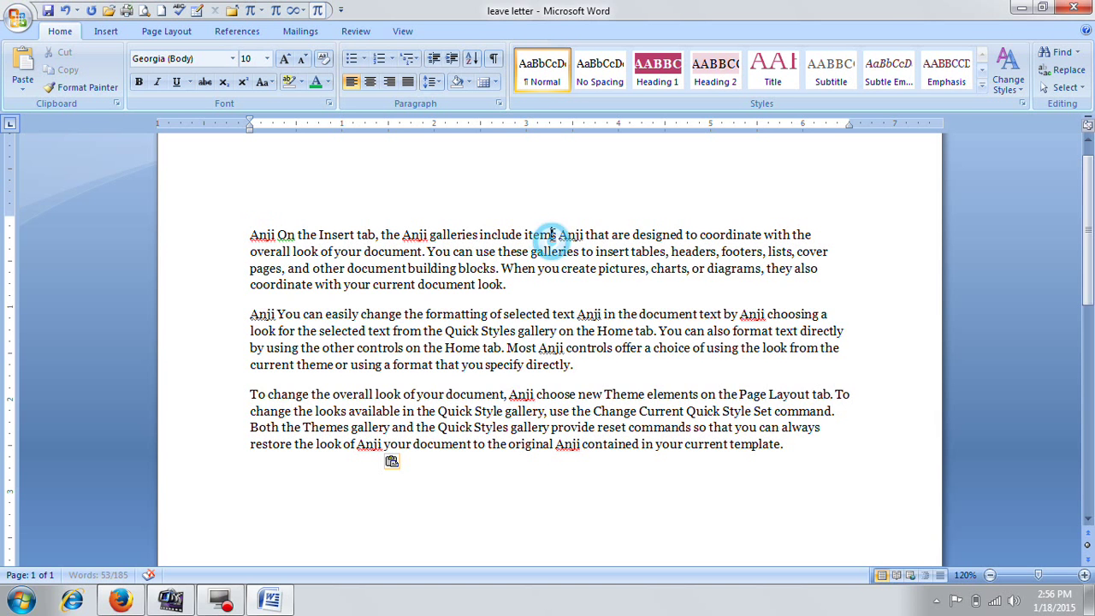
Open the Replace tab with 'Anji' as the search term and begin entering the replacement name
{"action": "left_click", "coordinate": [1068, 71]}
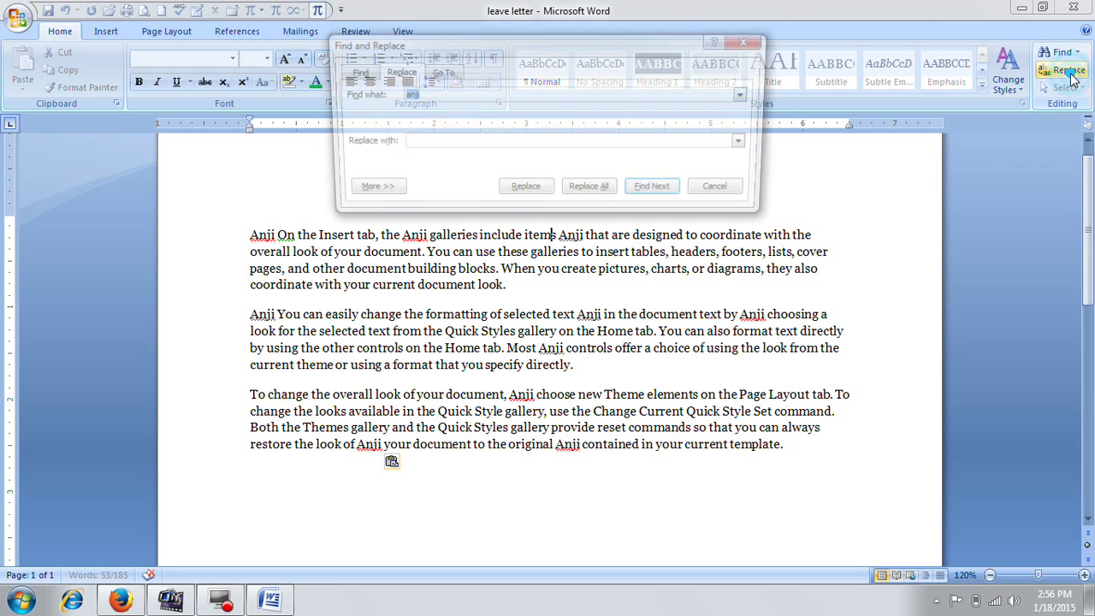
{"action": "left_click", "coordinate": [438, 95]}
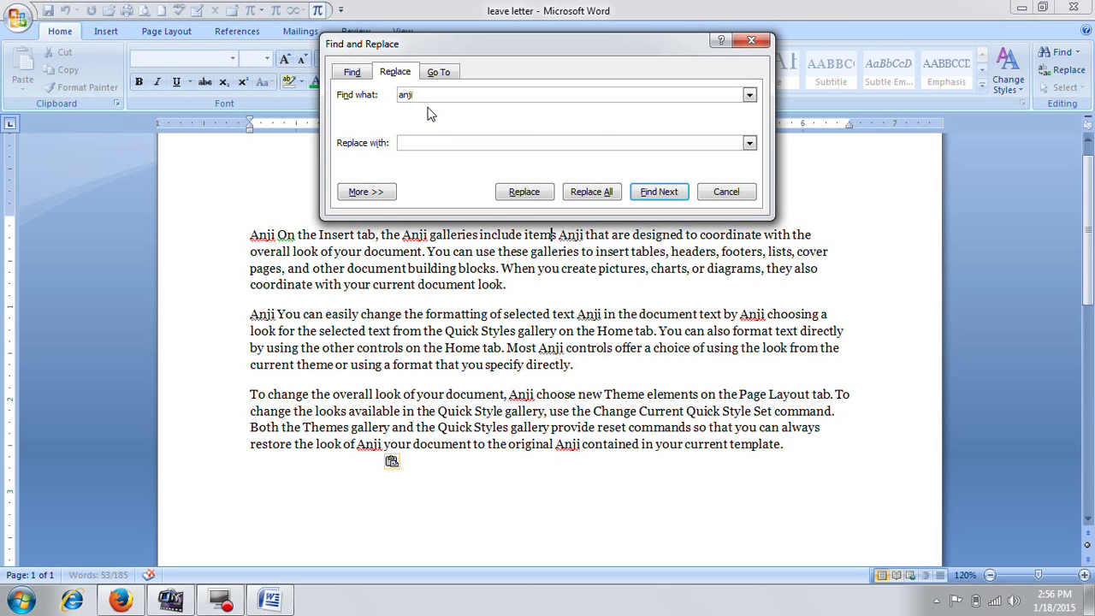
{"action": "left_click", "coordinate": [430, 142]}
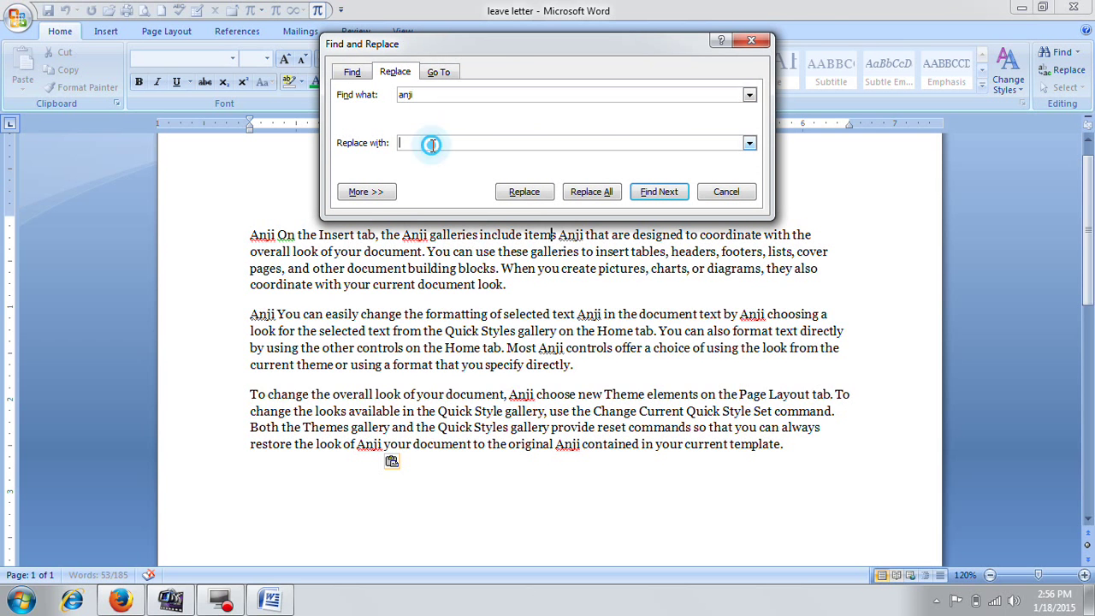
{"action": "left_click_drag", "start_coordinate": [512, 52], "coordinate": [523, 36]}
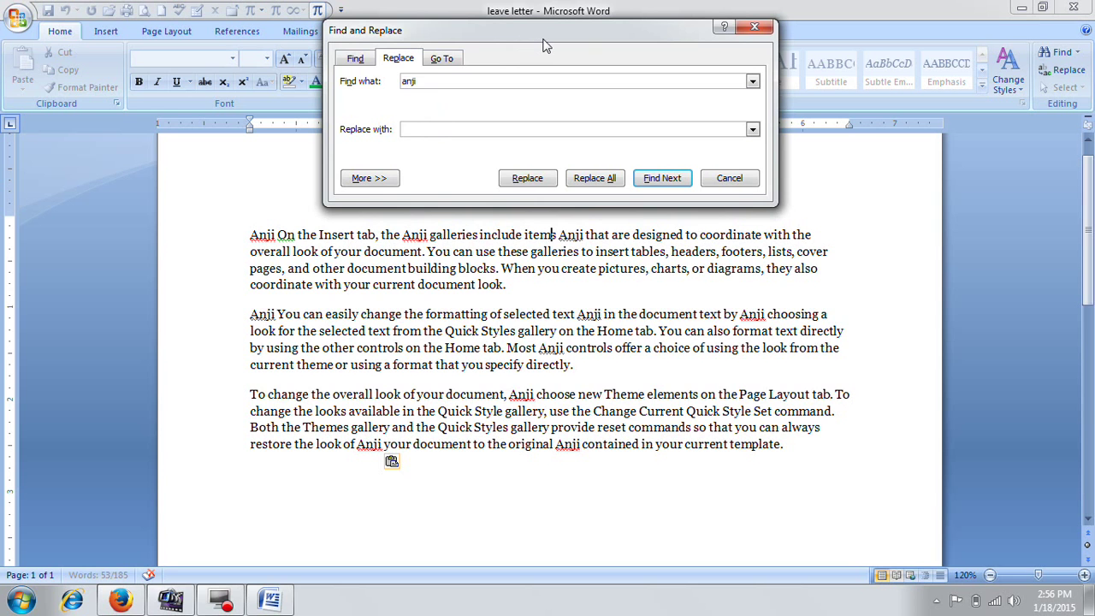
{"action": "type", "text": "Anushka"}
Replace the first 'Anji' individually, then Replace All remaining occurrences from the document start
{"action": "left_click", "coordinate": [275, 234]}
{"action": "left_click_drag", "start_coordinate": [248, 235], "coordinate": [276, 234]}
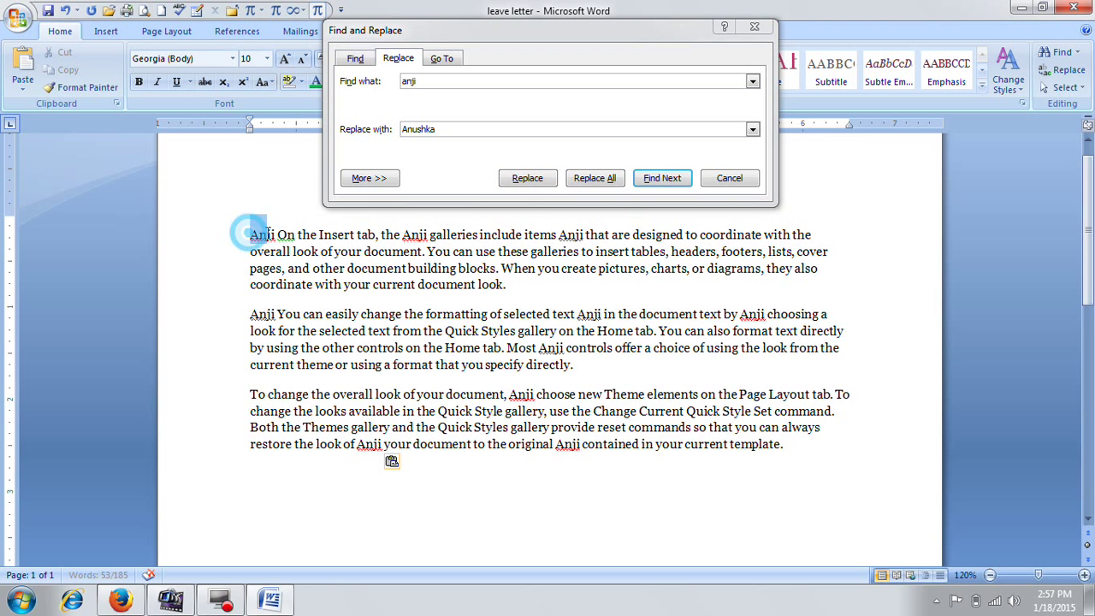
{"action": "left_click", "coordinate": [532, 186]}
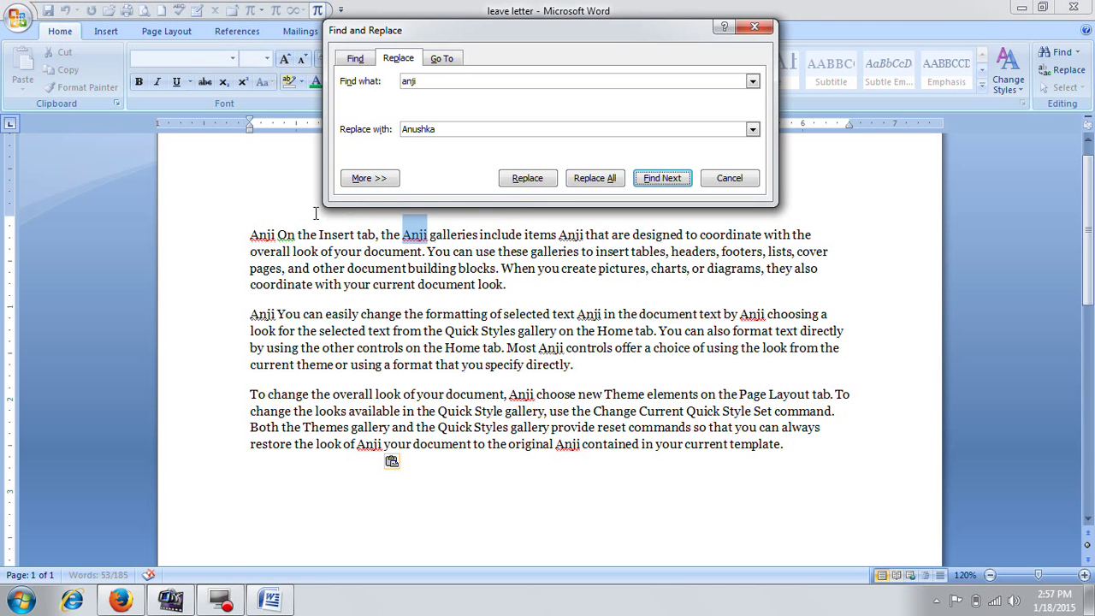
{"action": "left_click", "coordinate": [248, 234]}
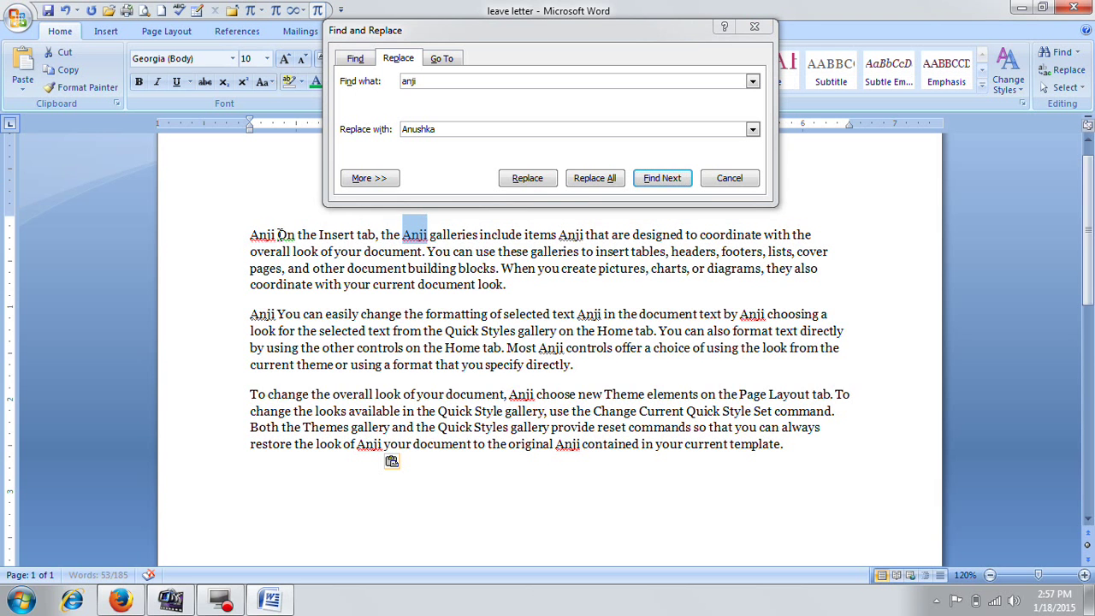
{"action": "left_click", "coordinate": [273, 234]}
{"action": "double_click", "coordinate": [274, 234]}
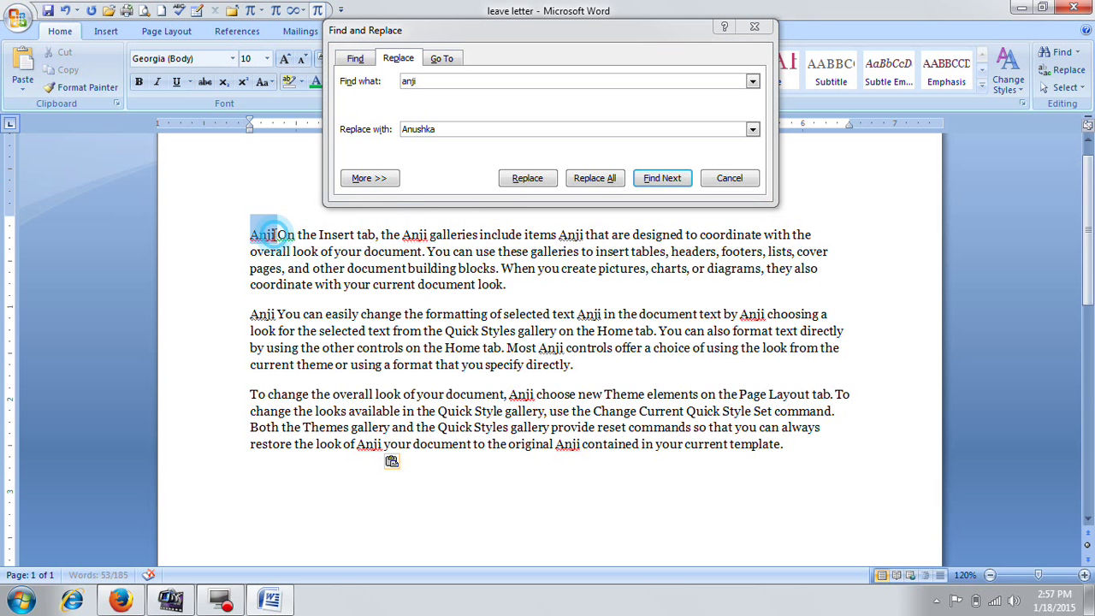
{"action": "left_click", "coordinate": [513, 181]}
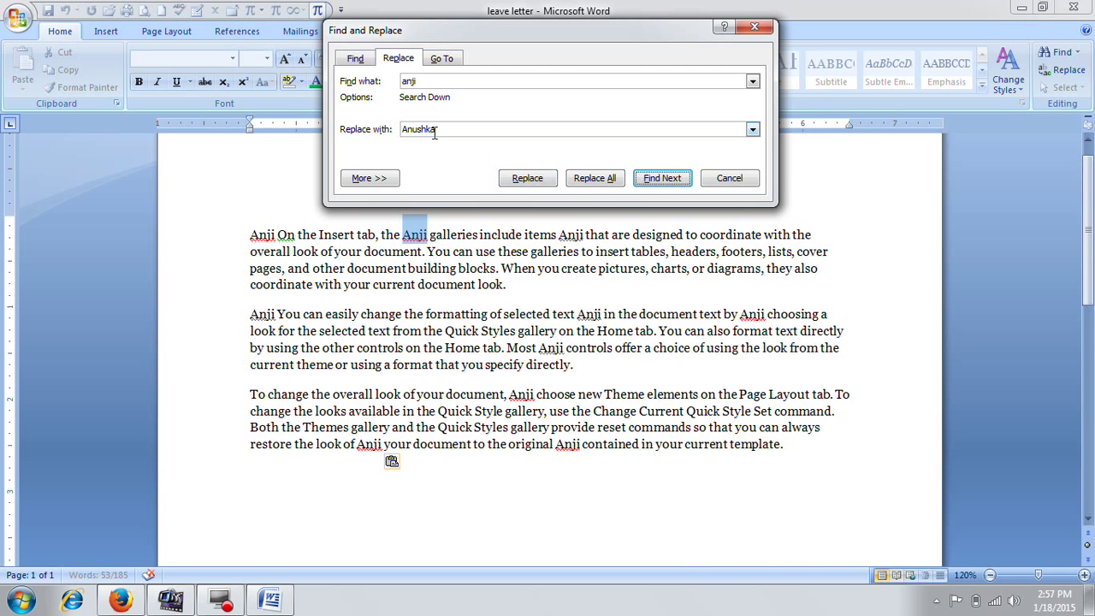
{"action": "left_click", "coordinate": [596, 180]}
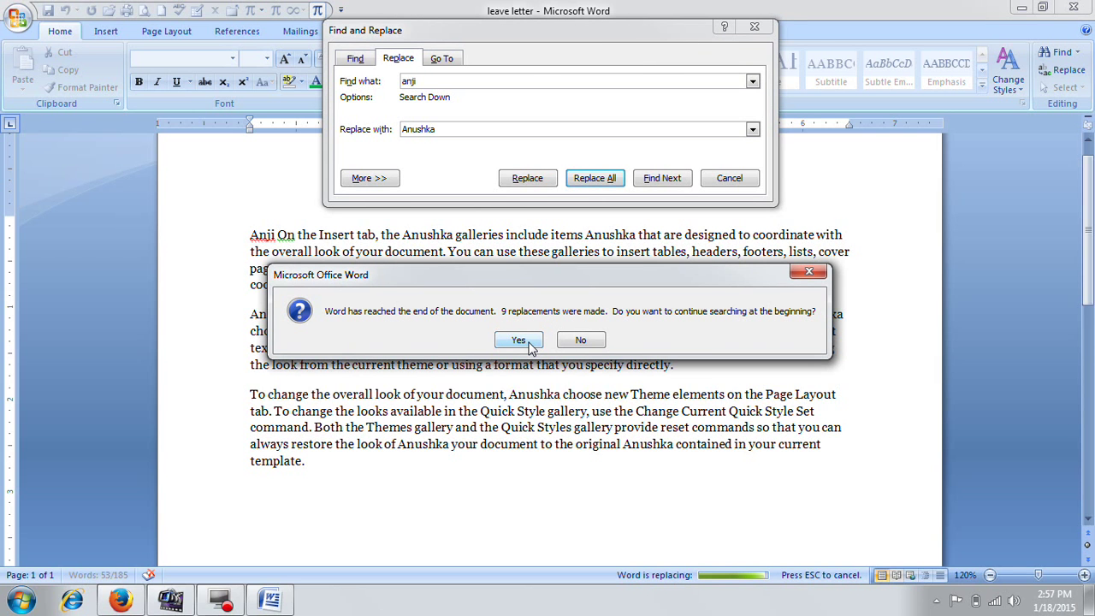
{"action": "left_click", "coordinate": [514, 343]}
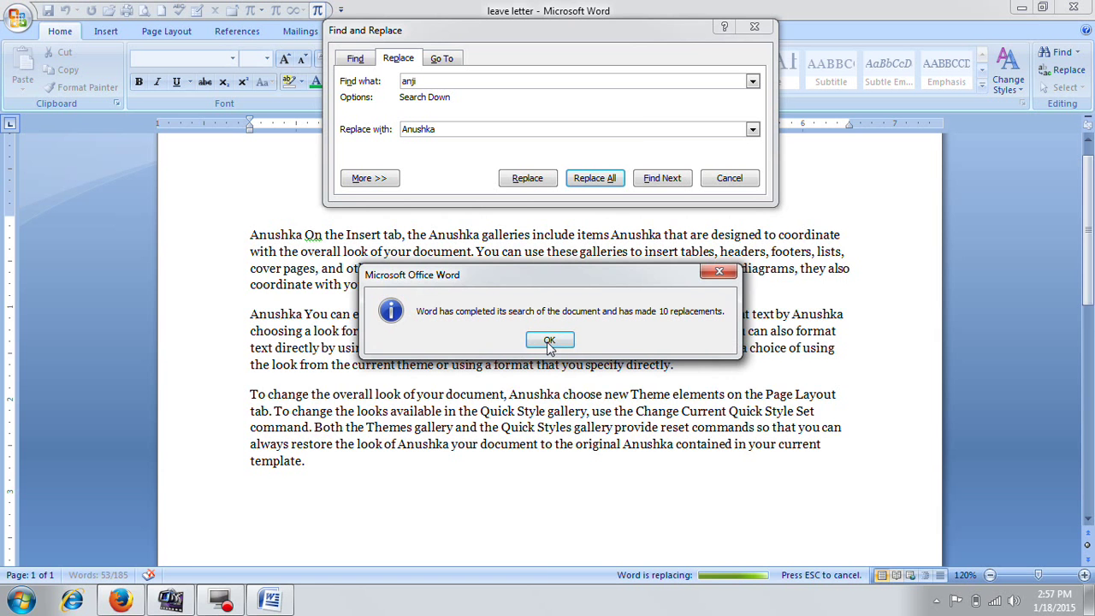
Dismiss the 10-replacements message, move the Replace window down, and close it
{"action": "left_click", "coordinate": [548, 342]}
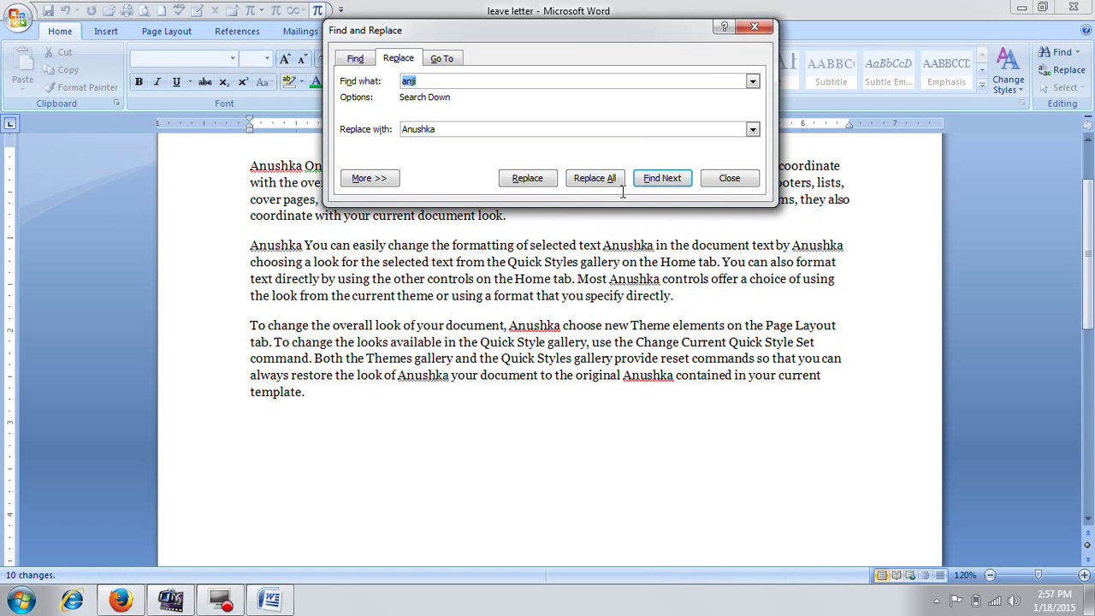
{"action": "left_click_drag", "start_coordinate": [570, 34], "coordinate": [527, 210]}
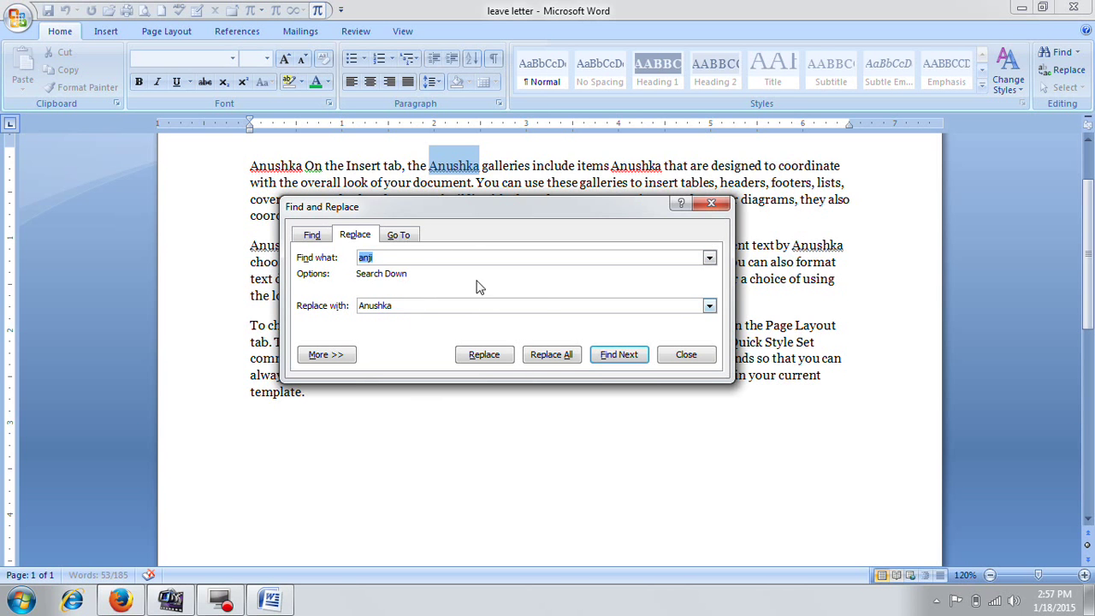
{"action": "left_click", "coordinate": [680, 357]}
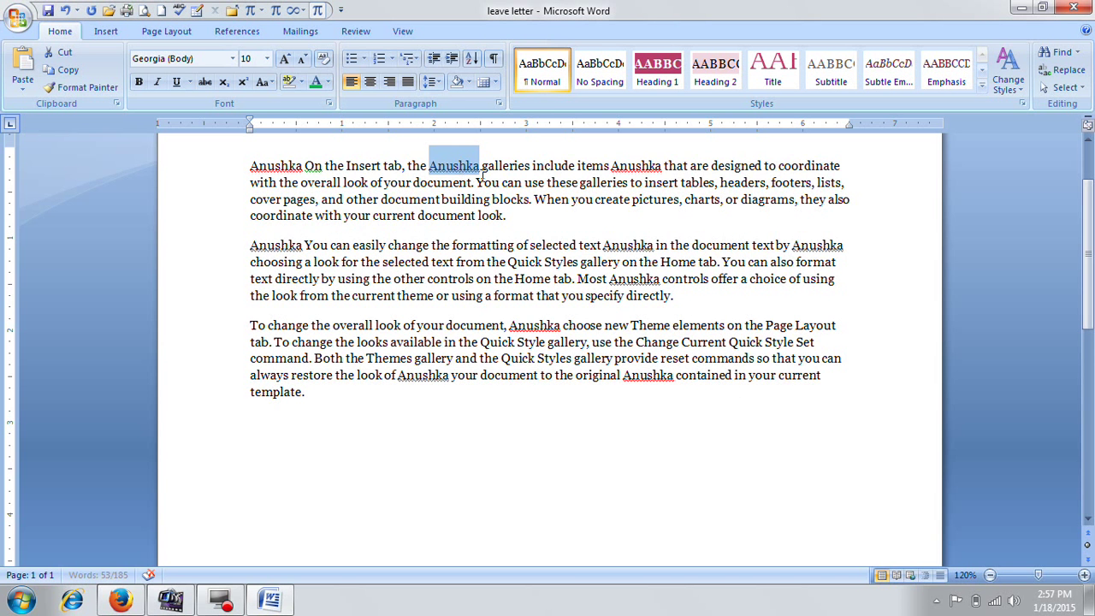
Swap the search and replacement terms and Replace All to turn the name back into 'Anji'
{"action": "left_click", "coordinate": [1062, 72]}
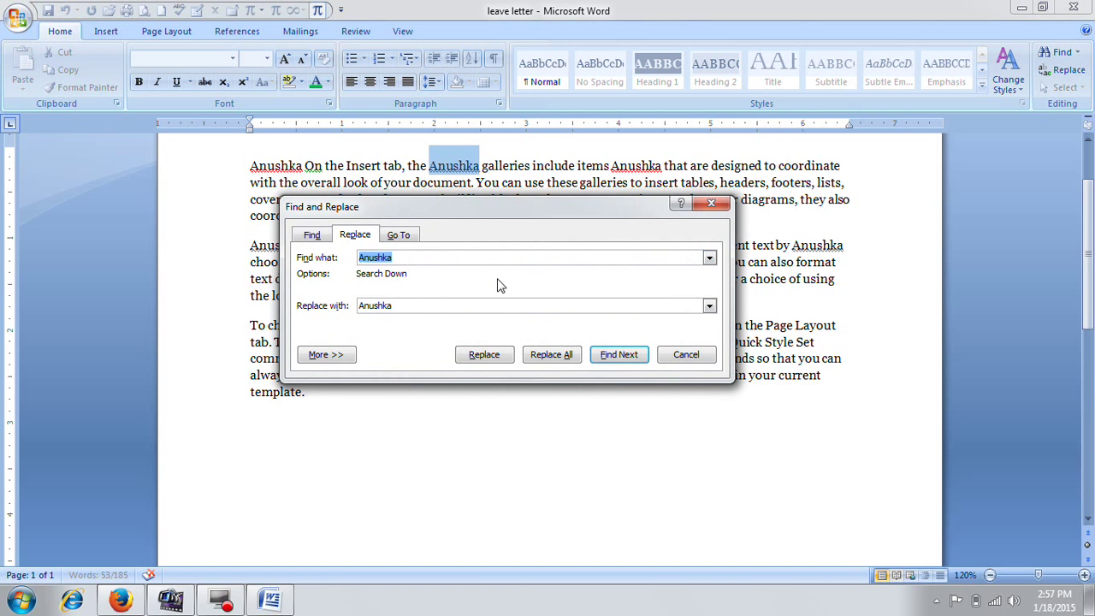
{"action": "type", "text": "A"}
{"action": "key", "text": "BackSpace"}
{"action": "key", "text": "Tab"}
{"action": "type", "text": "A"}
{"action": "left_click", "coordinate": [551, 354]}
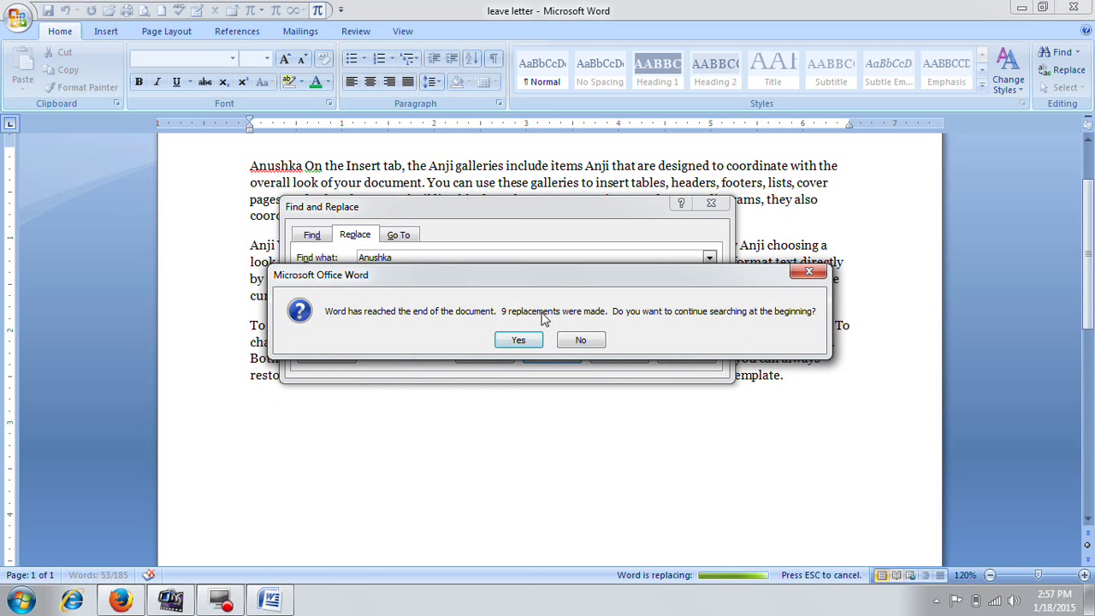
{"action": "left_click", "coordinate": [518, 342]}
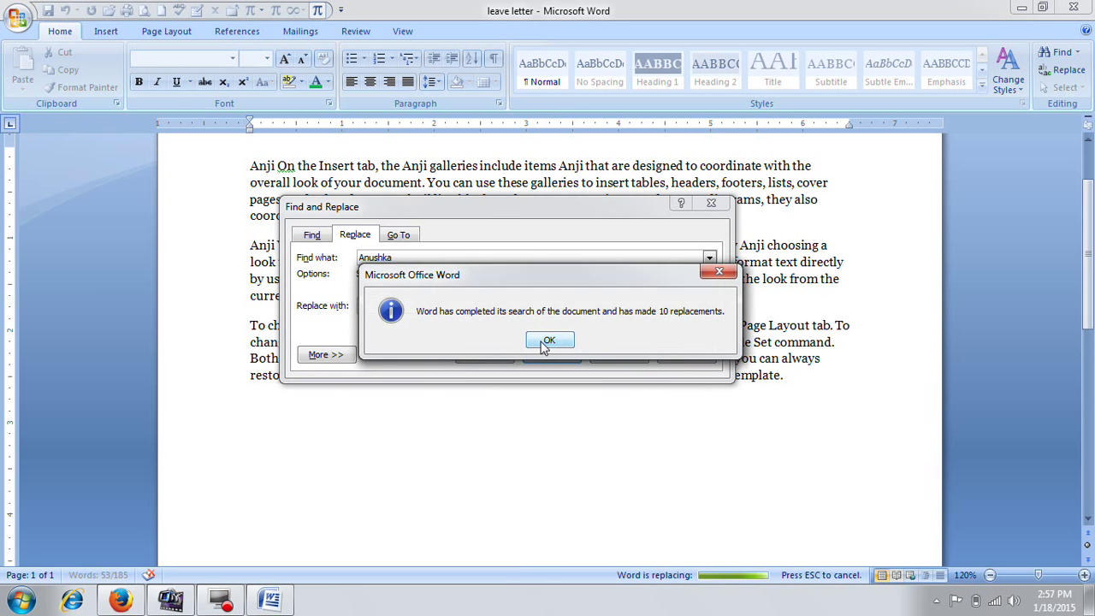
{"action": "left_click", "coordinate": [557, 340]}
{"action": "left_click", "coordinate": [689, 356]}
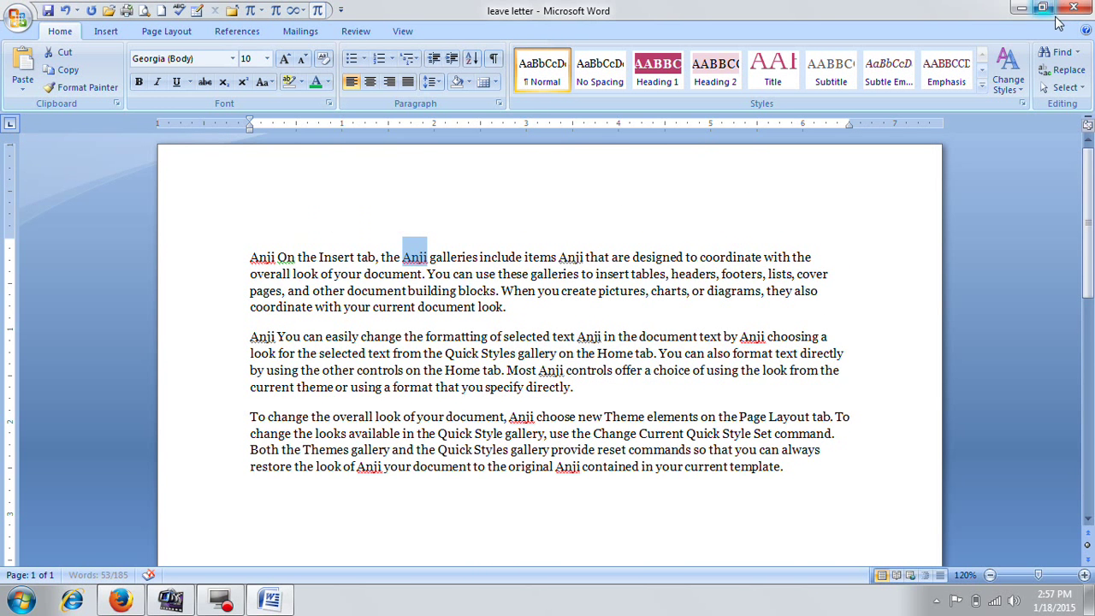
{"action": "left_click", "coordinate": [461, 315]}
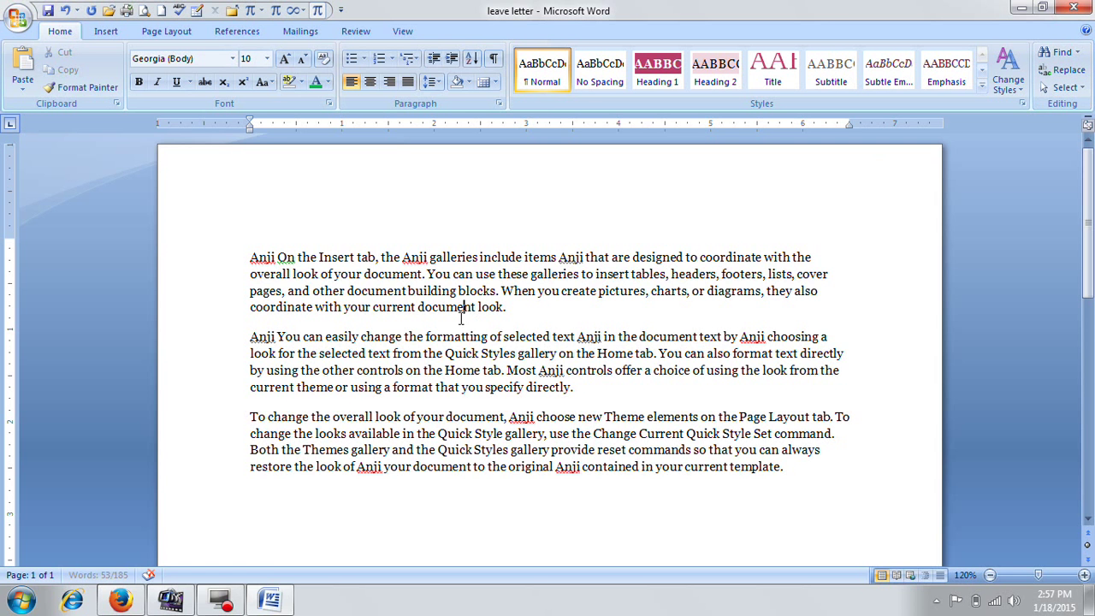
{"action": "left_click_drag", "start_coordinate": [241, 258], "coordinate": [811, 467]}
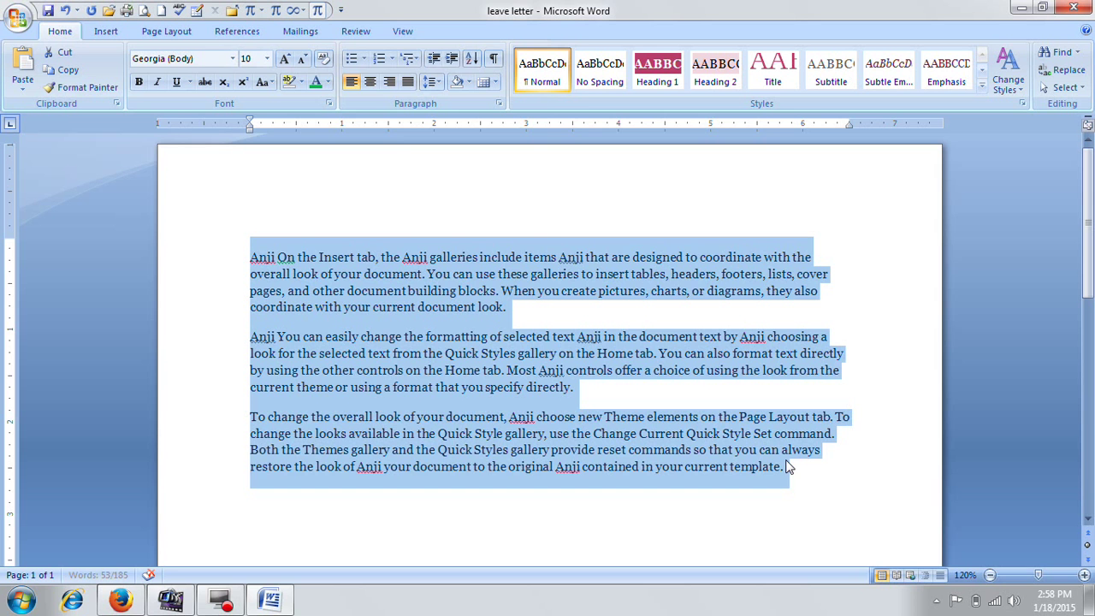
{"action": "left_click", "coordinate": [54, 72]}
{"action": "left_click", "coordinate": [293, 505]}
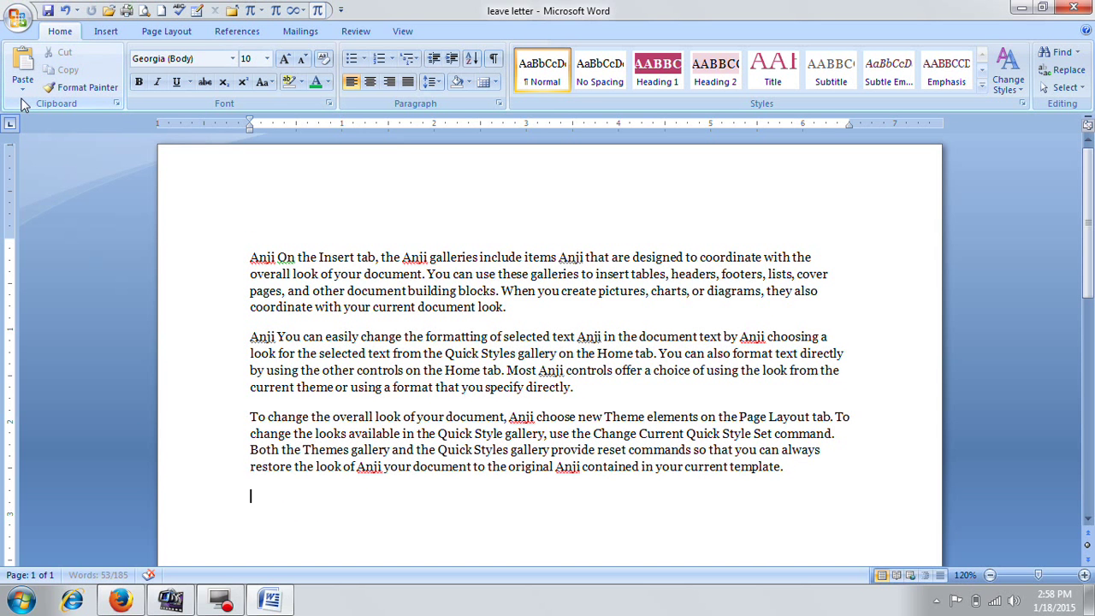
Paste the copied Anji paragraphs twice at the document's end, running onto a second page
{"action": "key", "text": "ctrl+v"}
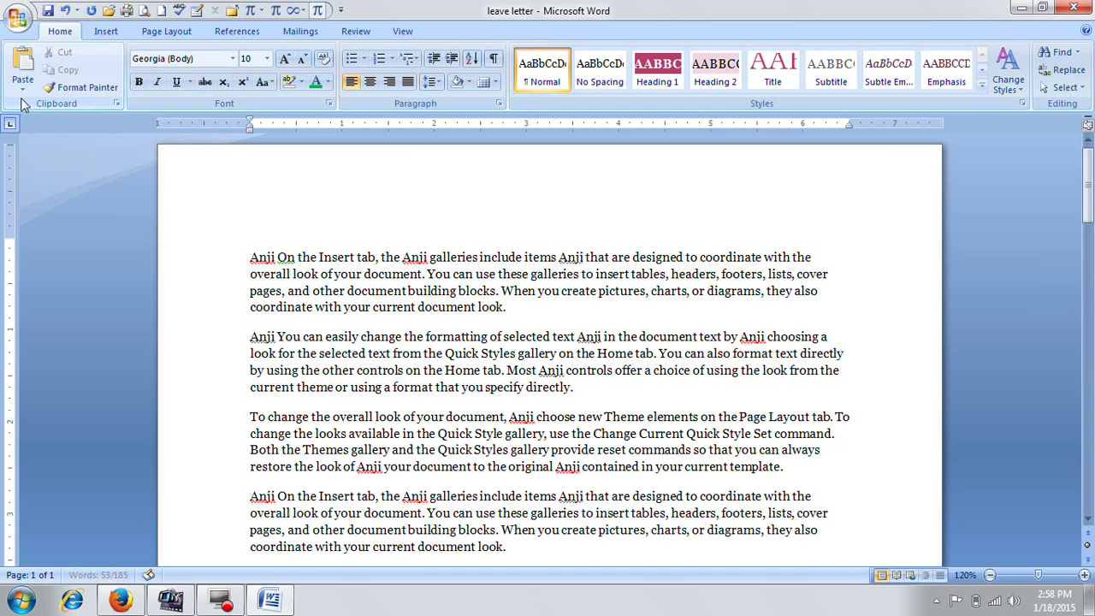
{"action": "scroll", "coordinate": [477, 397], "scroll_direction": "down", "scroll_amount": 4}
{"action": "key", "text": "ctrl+v"}
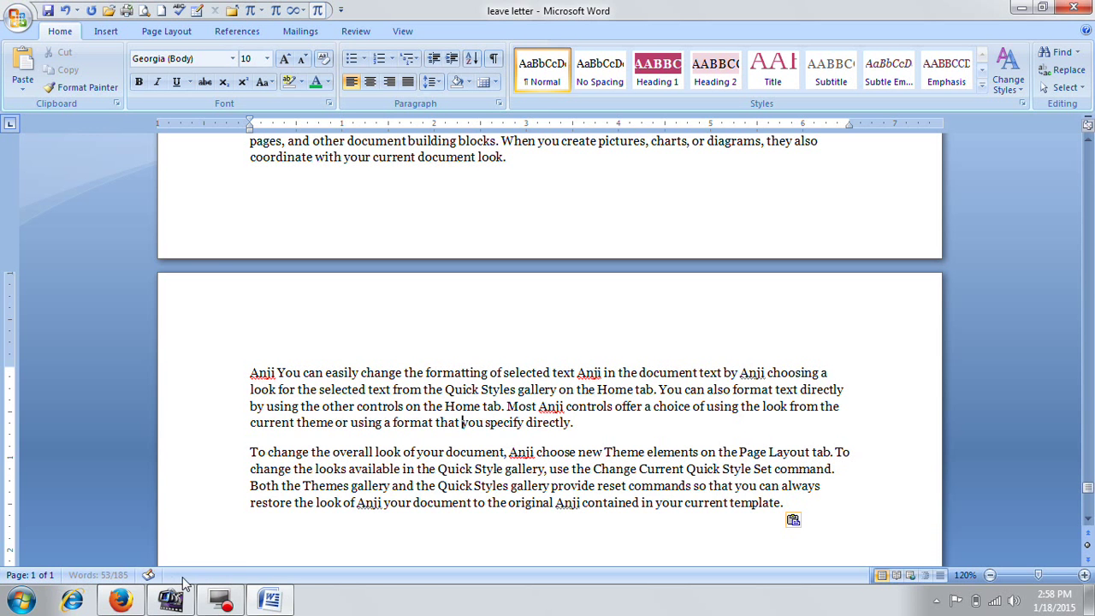
{"action": "left_click", "coordinate": [303, 486]}
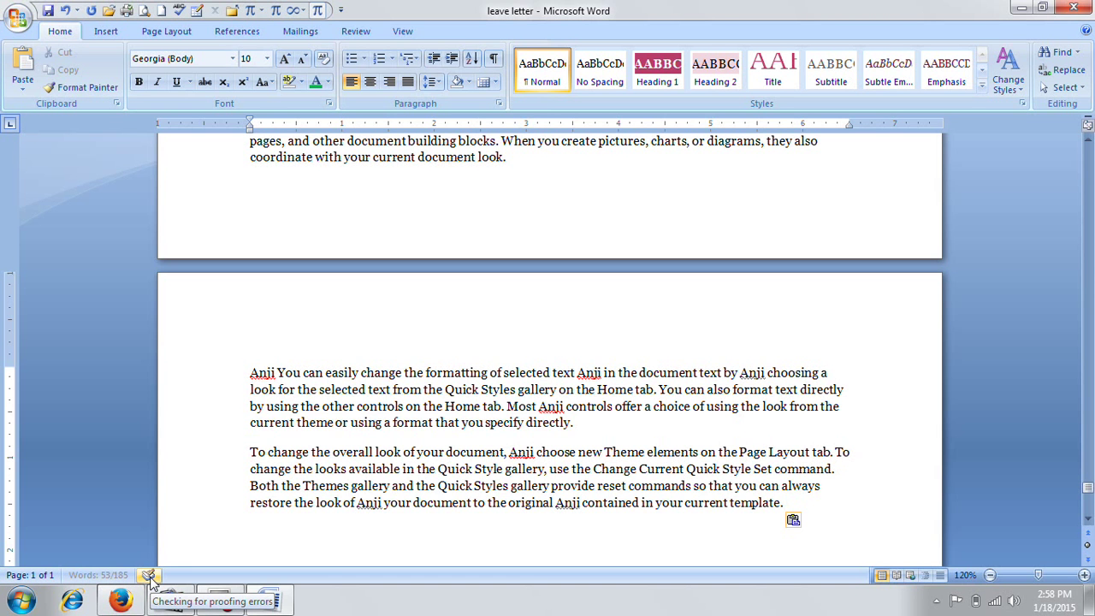
{"action": "left_click", "coordinate": [342, 538]}
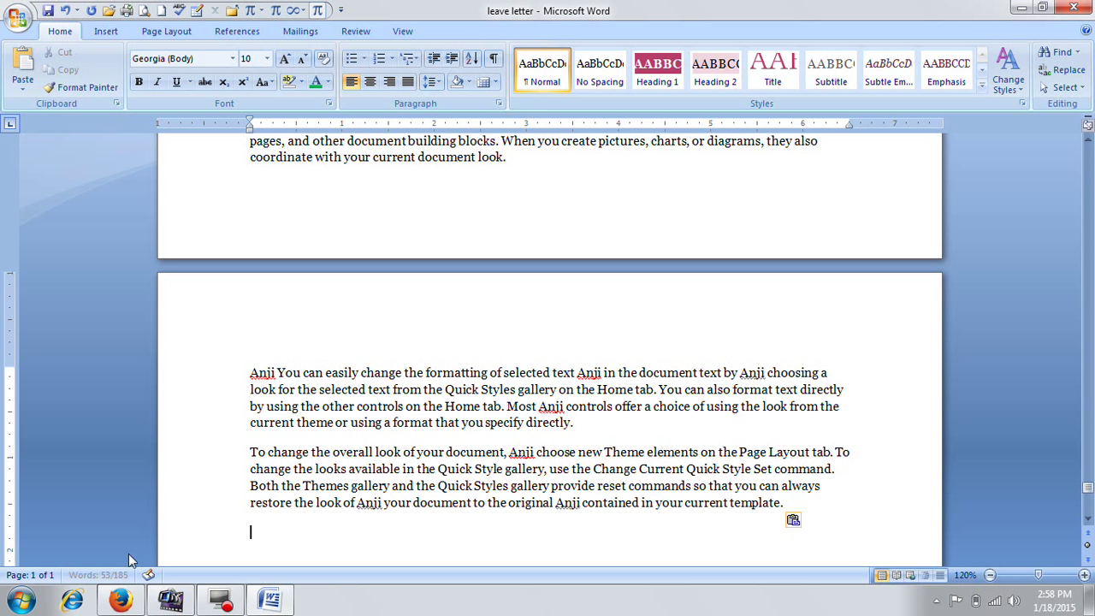
{"action": "left_click", "coordinate": [341, 514]}
Open the Go To dialog from Find and jump to page 1
{"action": "left_click", "coordinate": [1078, 53]}
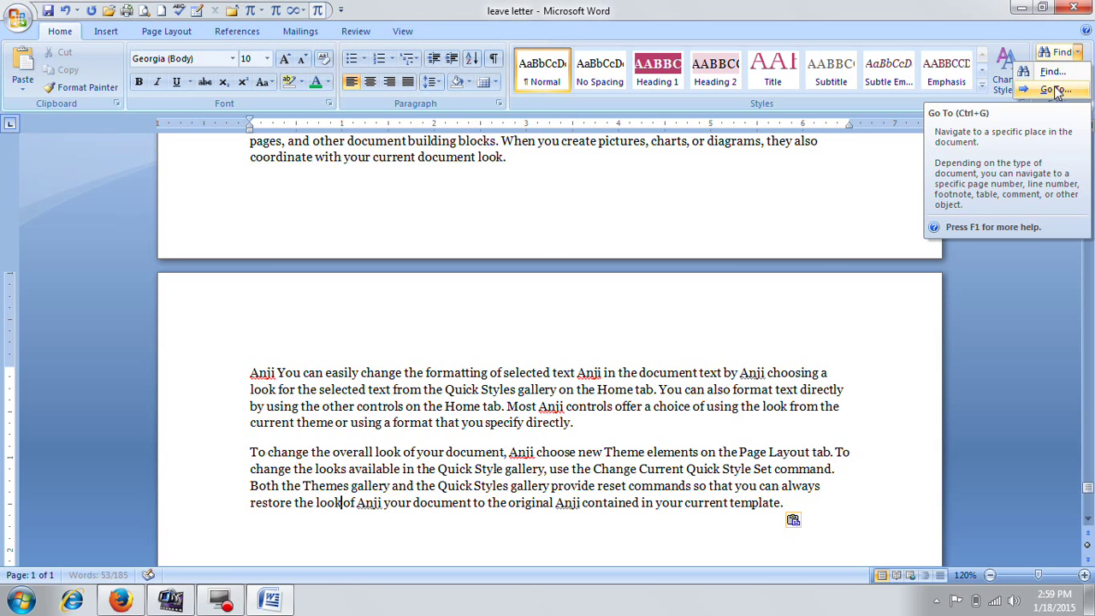
{"action": "left_click", "coordinate": [1055, 90]}
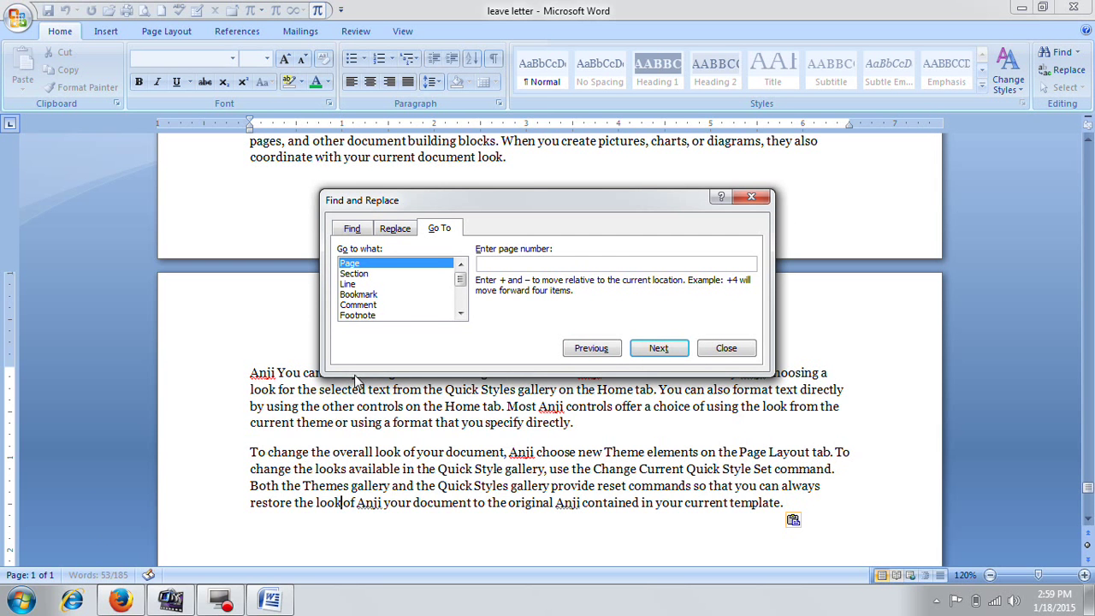
{"action": "left_click", "coordinate": [359, 265]}
{"action": "left_click", "coordinate": [517, 263]}
{"action": "type", "text": "1"}
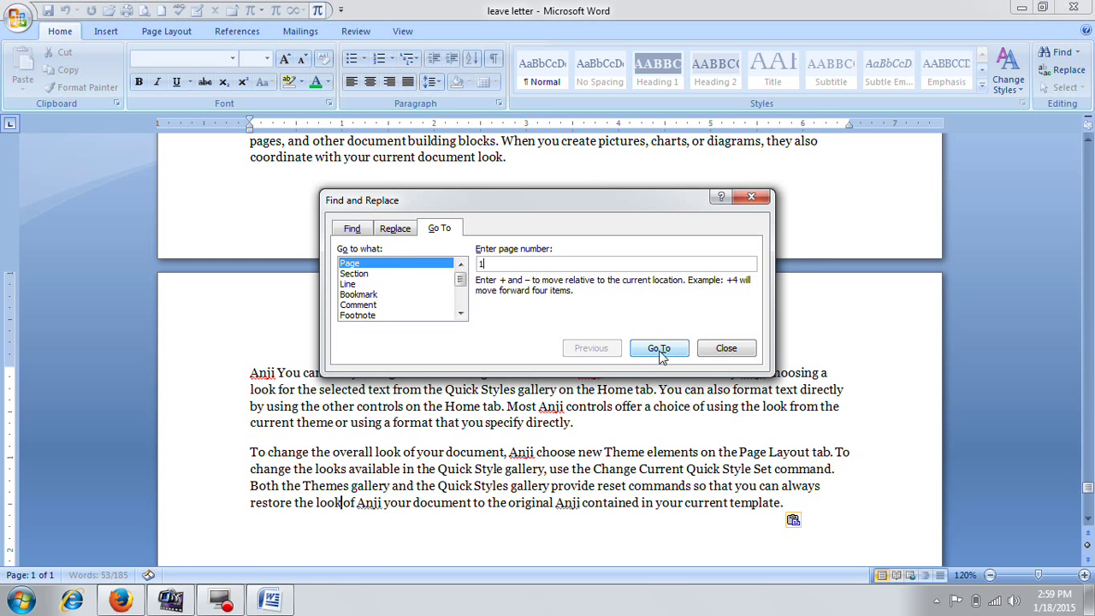
{"action": "left_click", "coordinate": [659, 351]}
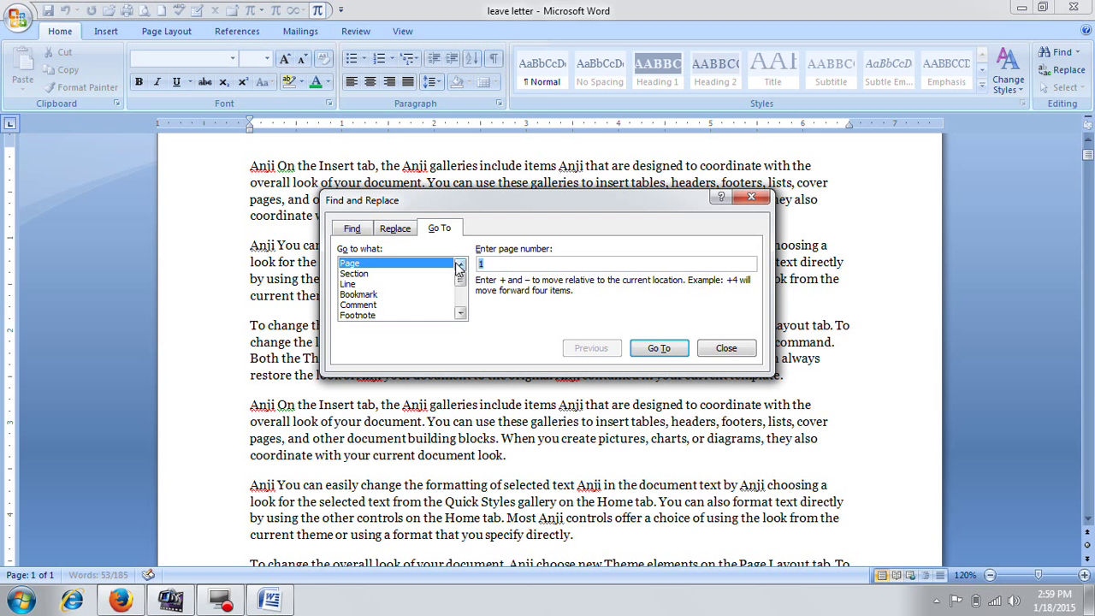
Jump to page 5, then page 25, then back to page 1
{"action": "type", "text": "5"}
{"action": "left_click", "coordinate": [659, 348]}
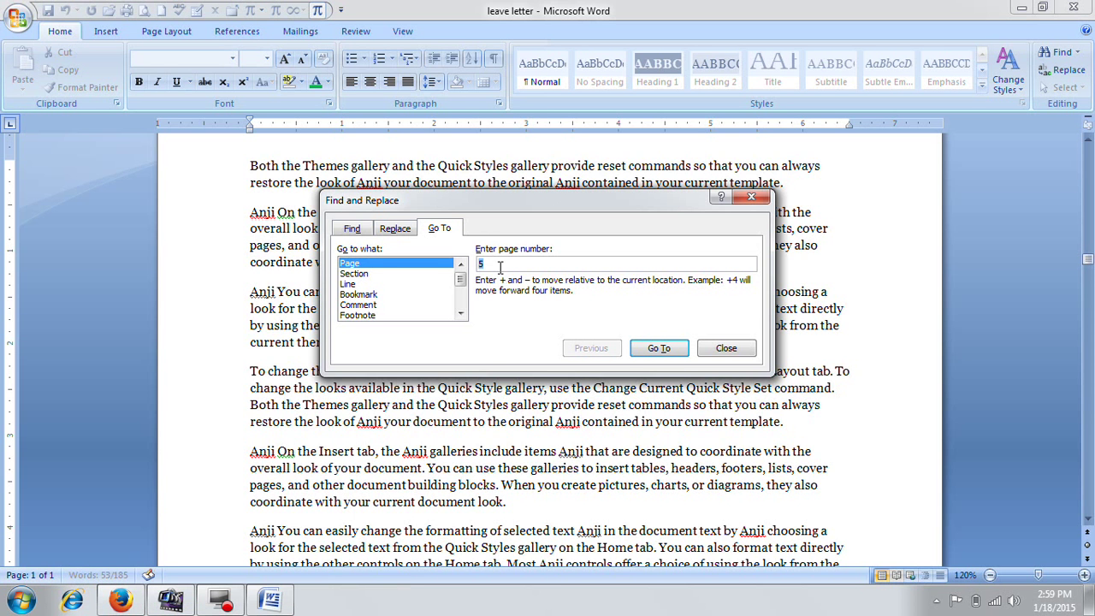
{"action": "type", "text": "2"}
{"action": "left_click", "coordinate": [658, 348]}
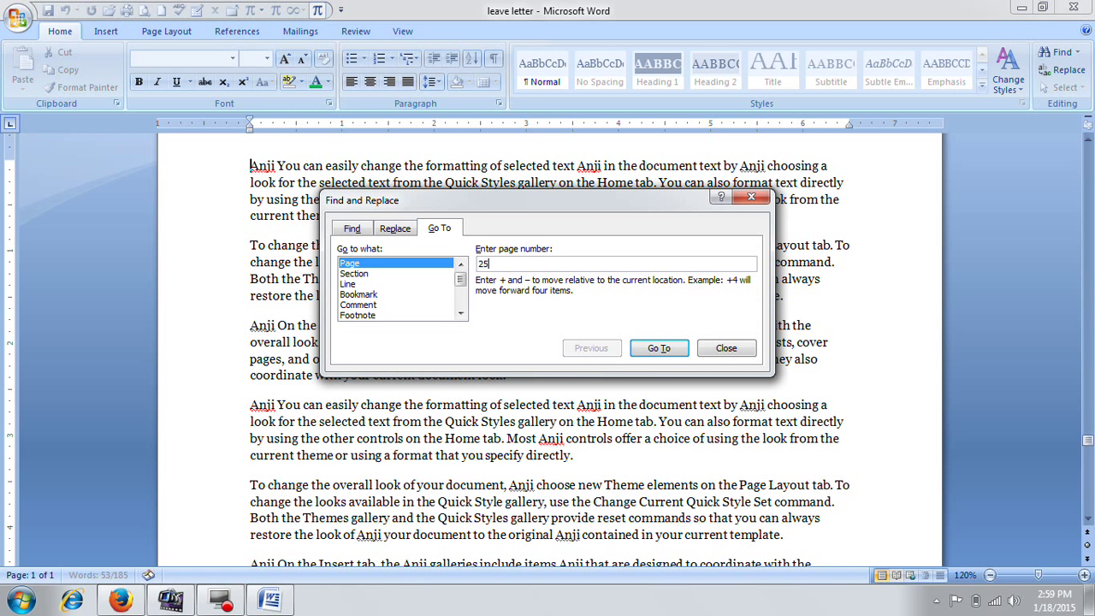
{"action": "left_click", "coordinate": [669, 351]}
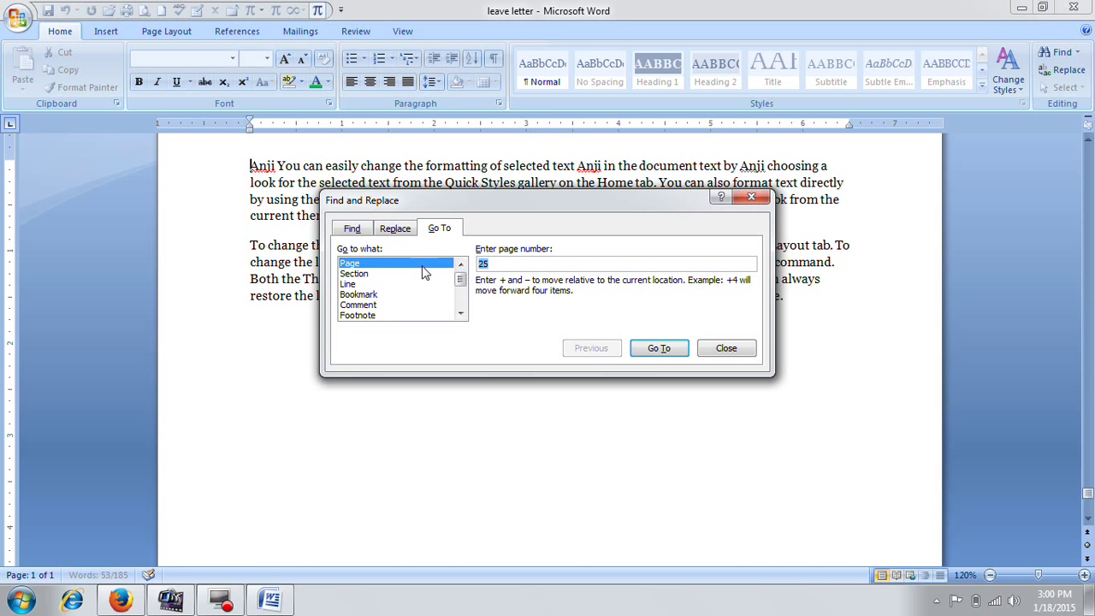
{"action": "type", "text": "1"}
{"action": "left_click", "coordinate": [643, 353]}
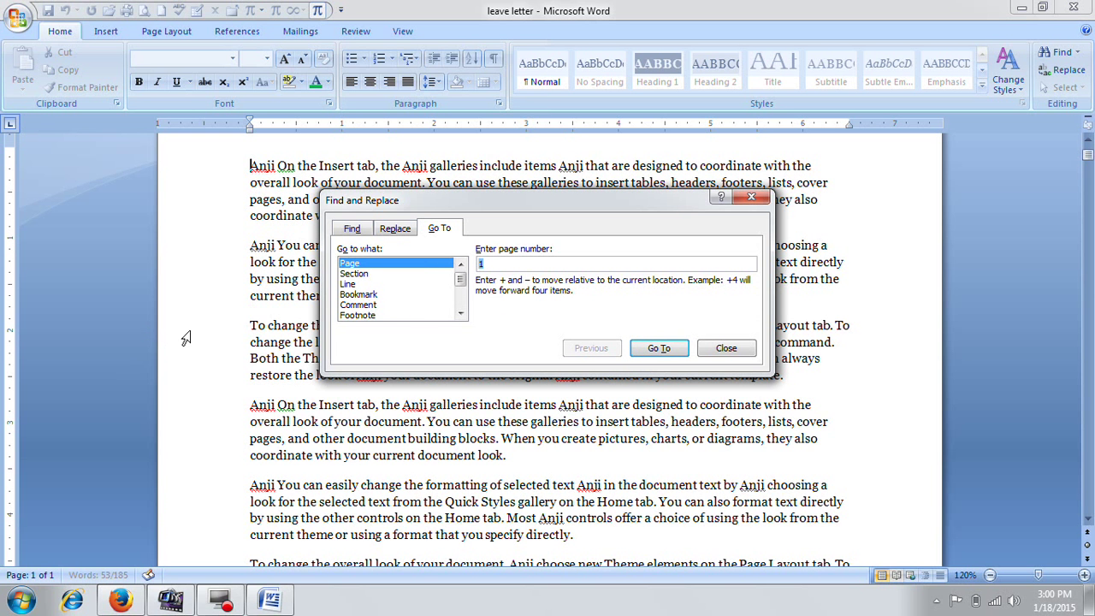
Switch Go To to Line, jump to lines 15 and 25, and close the dialog
{"action": "left_click", "coordinate": [348, 284]}
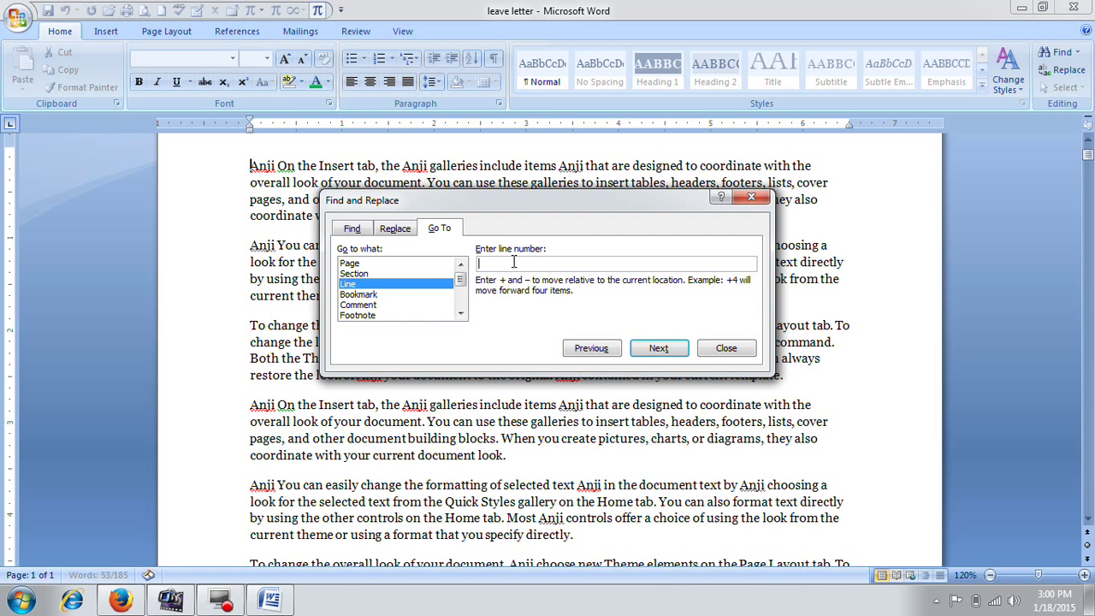
{"action": "type", "text": "15"}
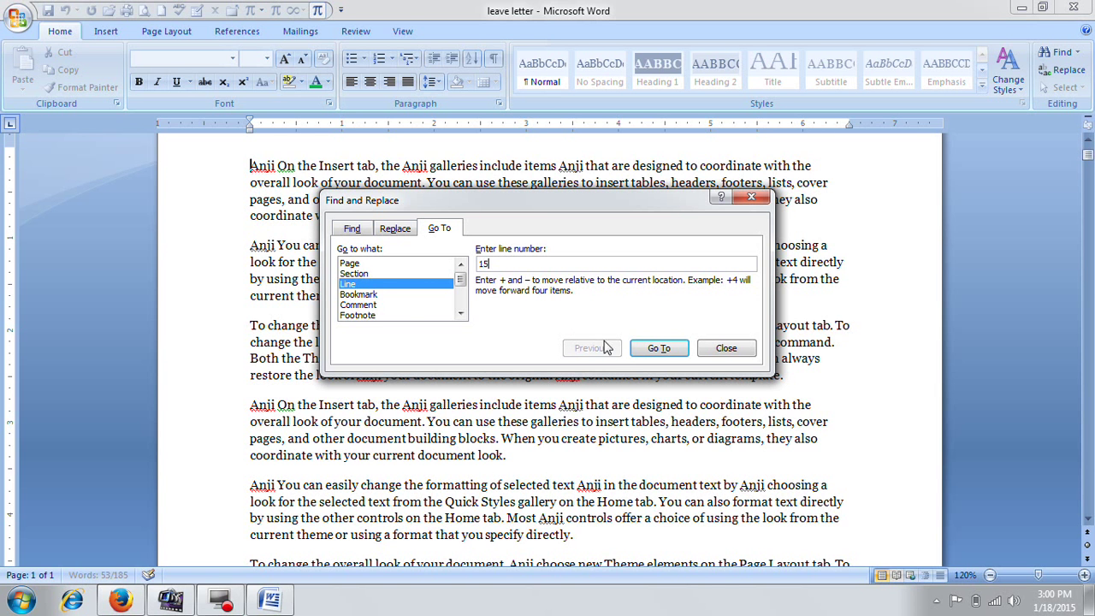
{"action": "left_click", "coordinate": [657, 348]}
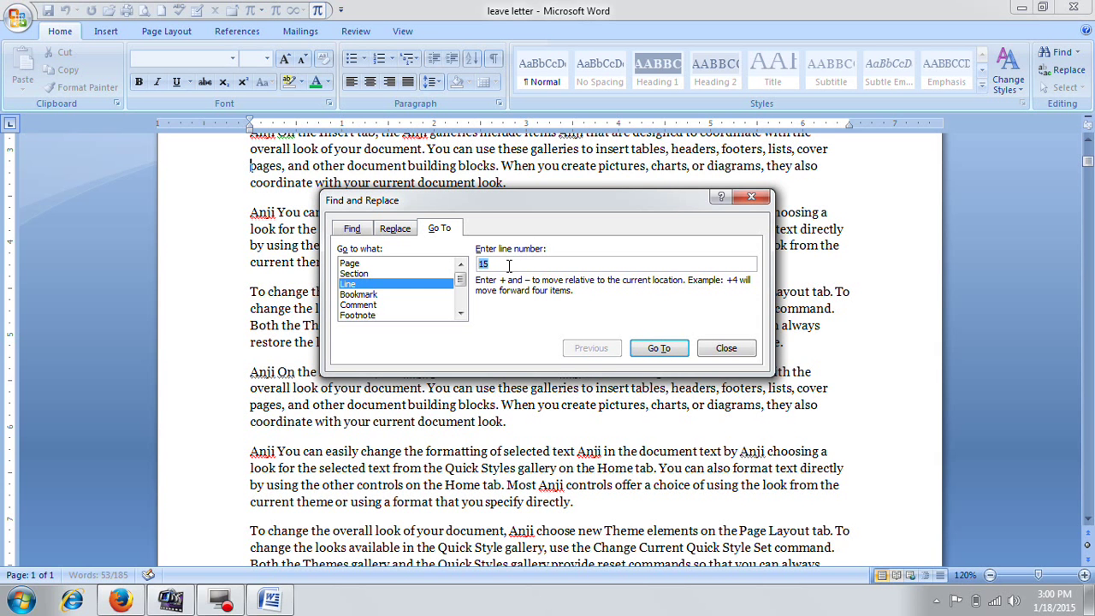
{"action": "type", "text": "25"}
{"action": "left_click", "coordinate": [659, 348]}
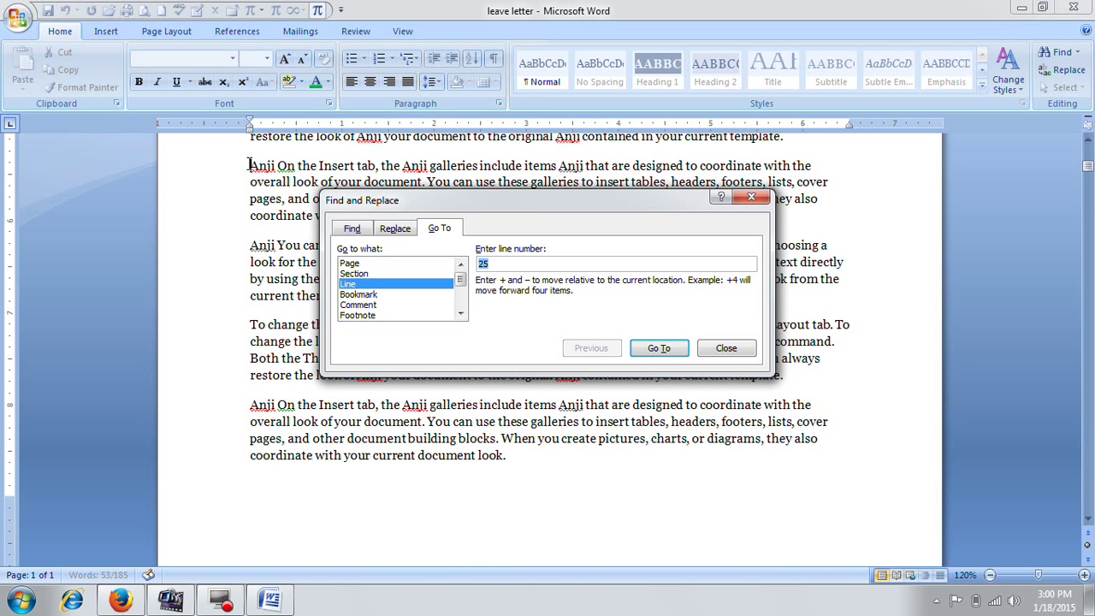
{"action": "left_click", "coordinate": [347, 264]}
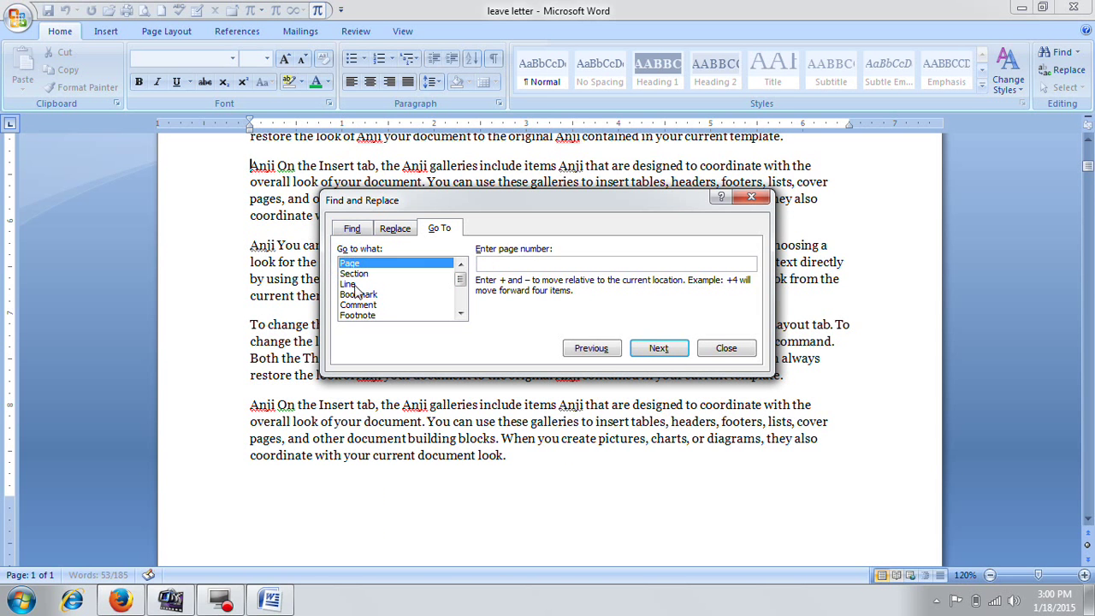
{"action": "left_click", "coordinate": [360, 285]}
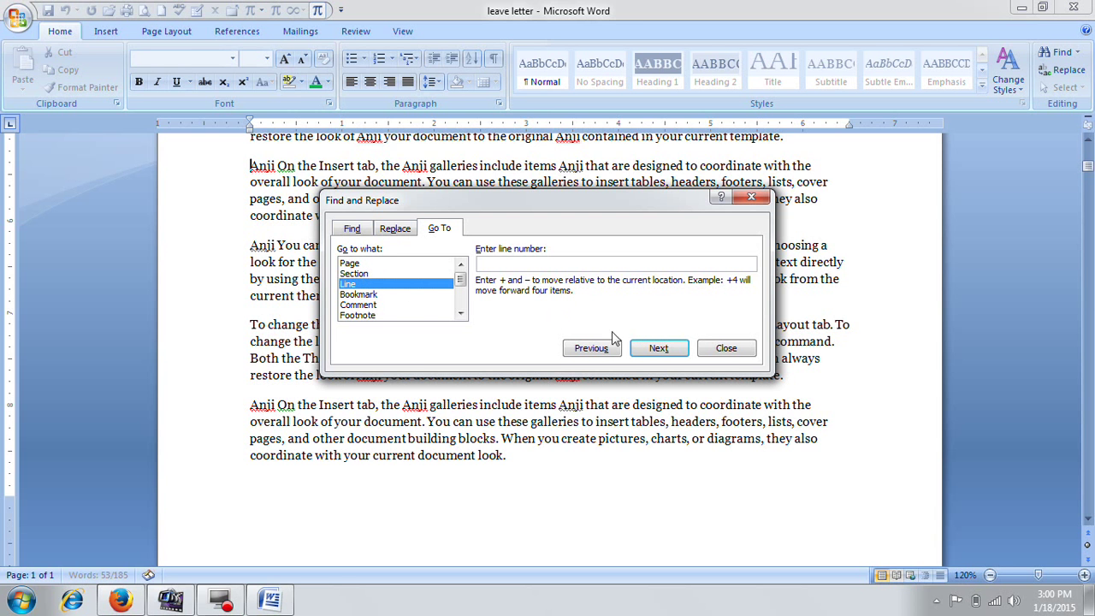
{"action": "left_click", "coordinate": [727, 348]}
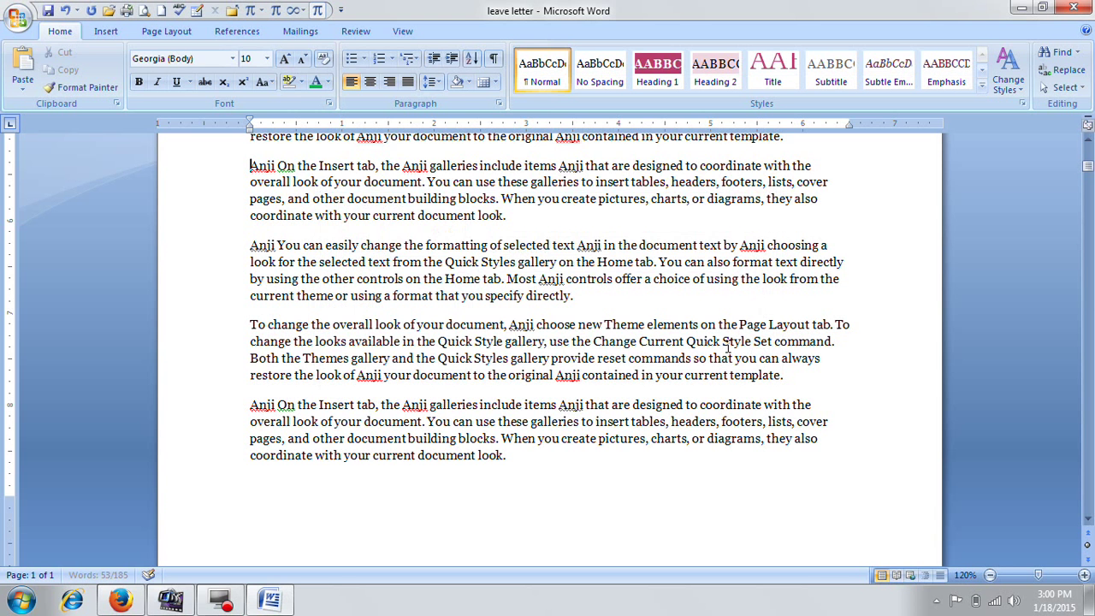
{"action": "left_click", "coordinate": [1075, 52]}
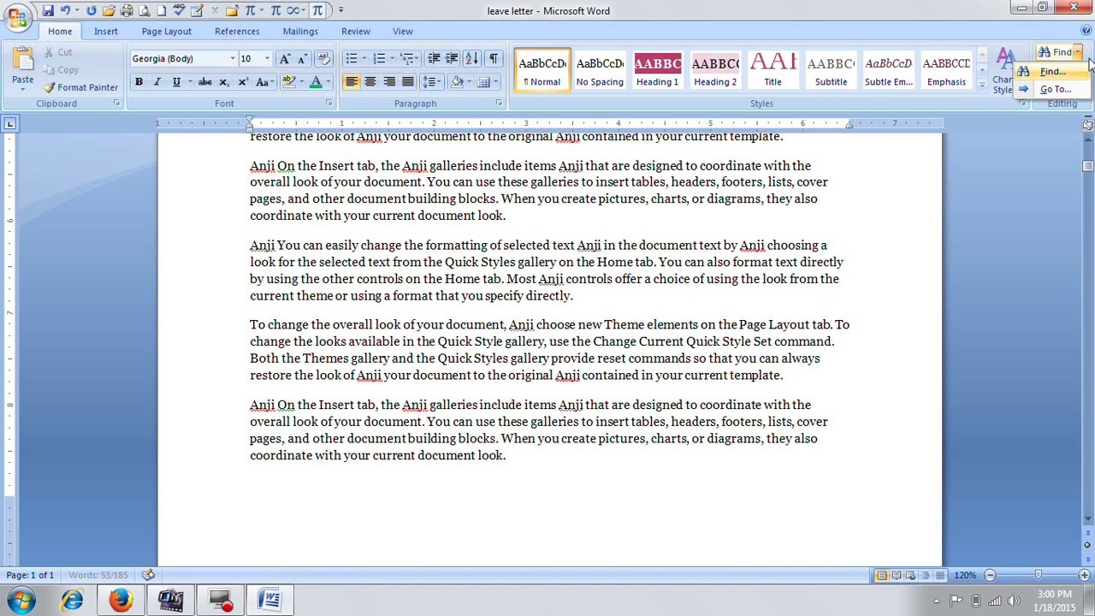
{"action": "left_click", "coordinate": [1080, 83]}
{"action": "scroll", "coordinate": [961, 261], "scroll_direction": "up", "scroll_amount": 2}
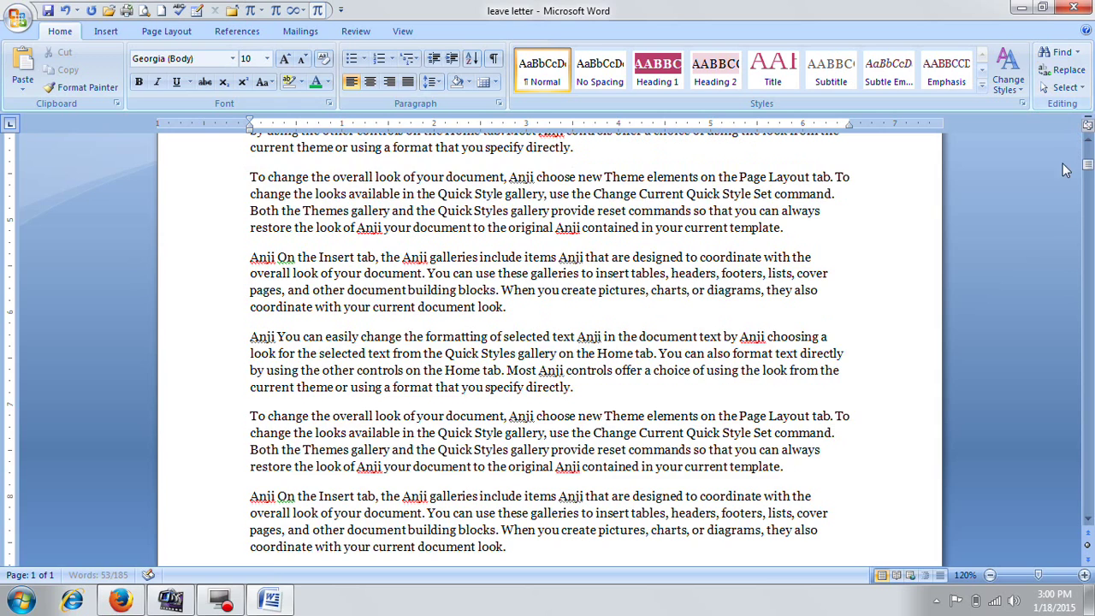
{"action": "scroll", "coordinate": [961, 261], "scroll_direction": "up", "scroll_amount": 4}
{"action": "scroll", "coordinate": [941, 261], "scroll_direction": "up", "scroll_amount": 2}
{"action": "scroll", "coordinate": [921, 256], "scroll_direction": "up", "scroll_amount": 1}
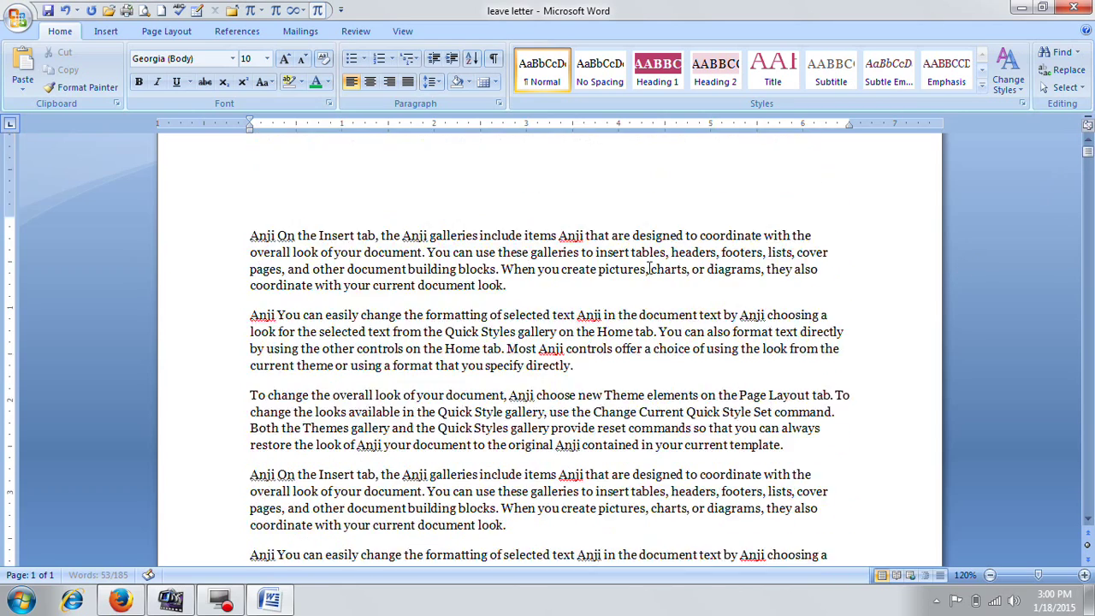
{"action": "scroll", "coordinate": [623, 279], "scroll_direction": "up", "scroll_amount": 2}
{"action": "scroll", "coordinate": [317, 312], "scroll_direction": "down", "scroll_amount": 3}
{"action": "scroll", "coordinate": [329, 301], "scroll_direction": "down", "scroll_amount": 4}
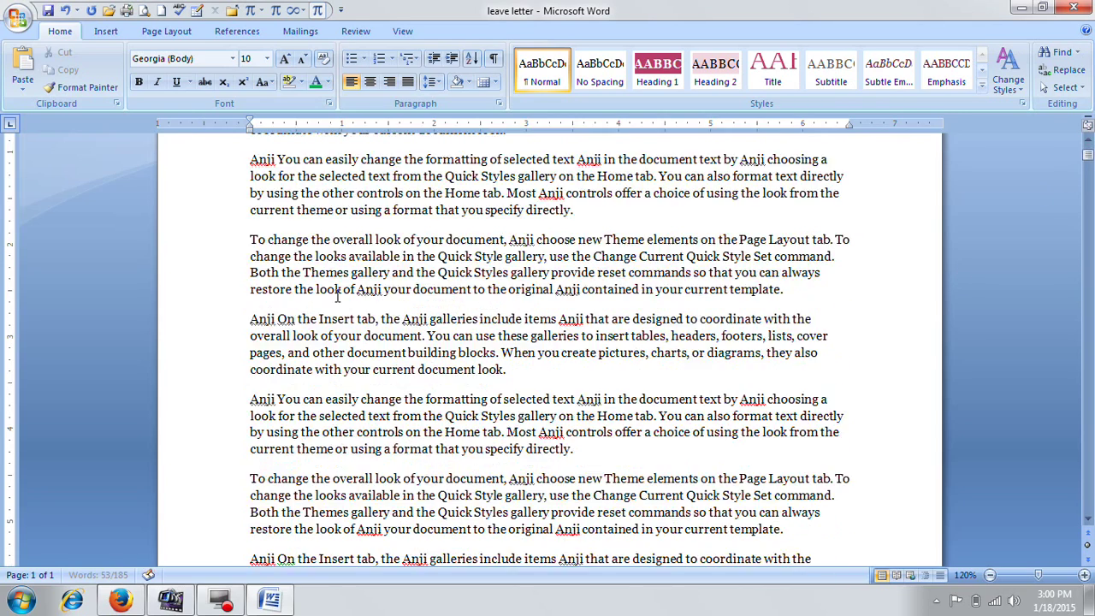
{"action": "scroll", "coordinate": [338, 295], "scroll_direction": "down", "scroll_amount": 3}
{"action": "scroll", "coordinate": [342, 292], "scroll_direction": "down", "scroll_amount": 4}
{"action": "scroll", "coordinate": [342, 291], "scroll_direction": "down", "scroll_amount": 5}
{"action": "scroll", "coordinate": [413, 251], "scroll_direction": "down", "scroll_amount": 2}
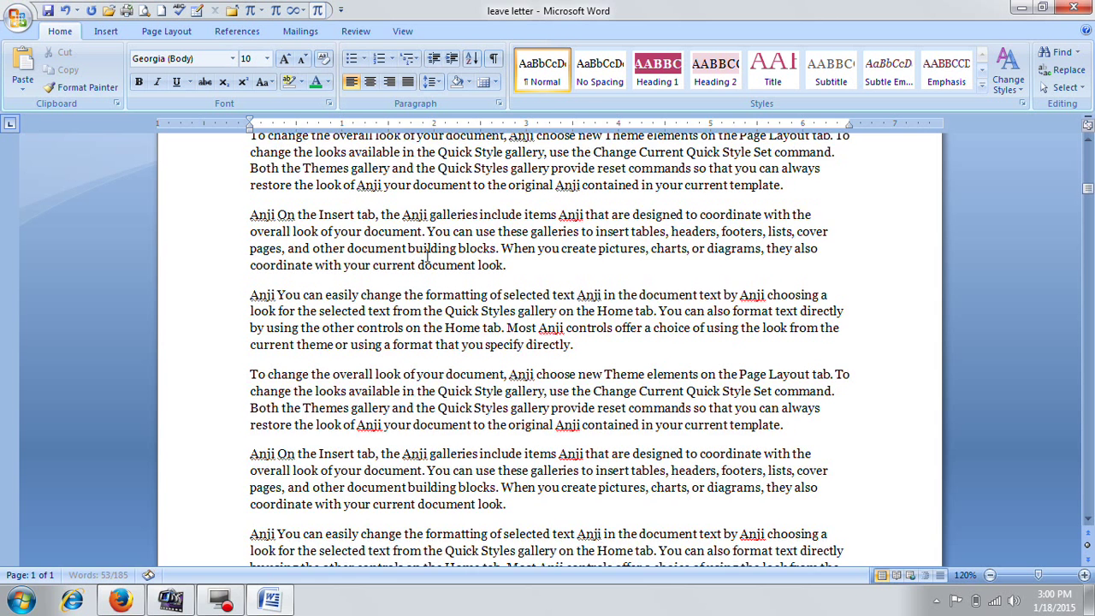
{"action": "scroll", "coordinate": [440, 259], "scroll_direction": "down", "scroll_amount": 3}
{"action": "left_click", "coordinate": [441, 261]}
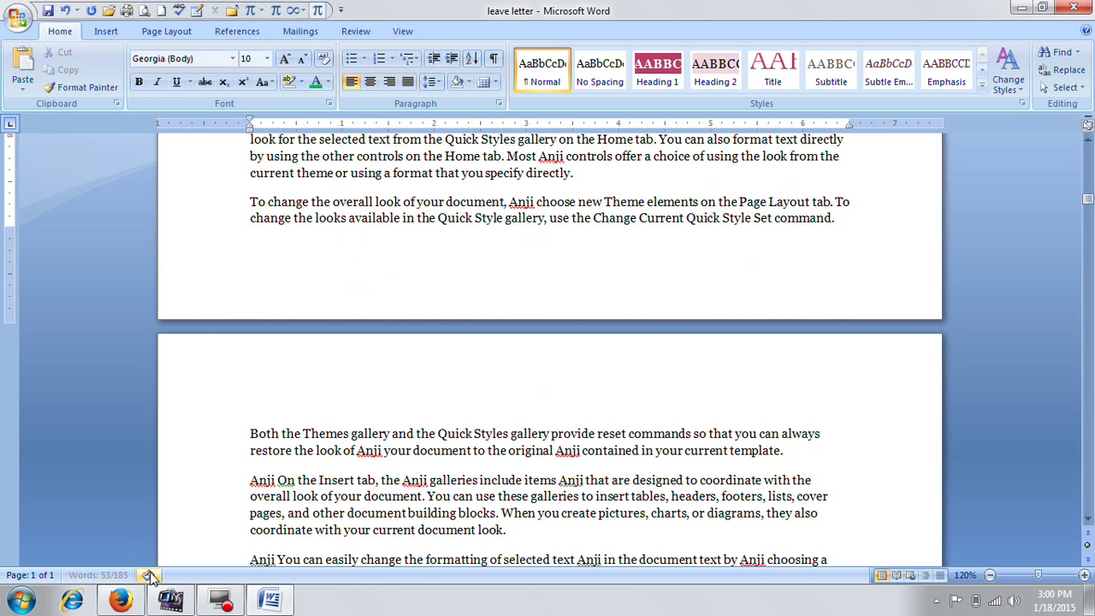
{"action": "right_click", "coordinate": [529, 206]}
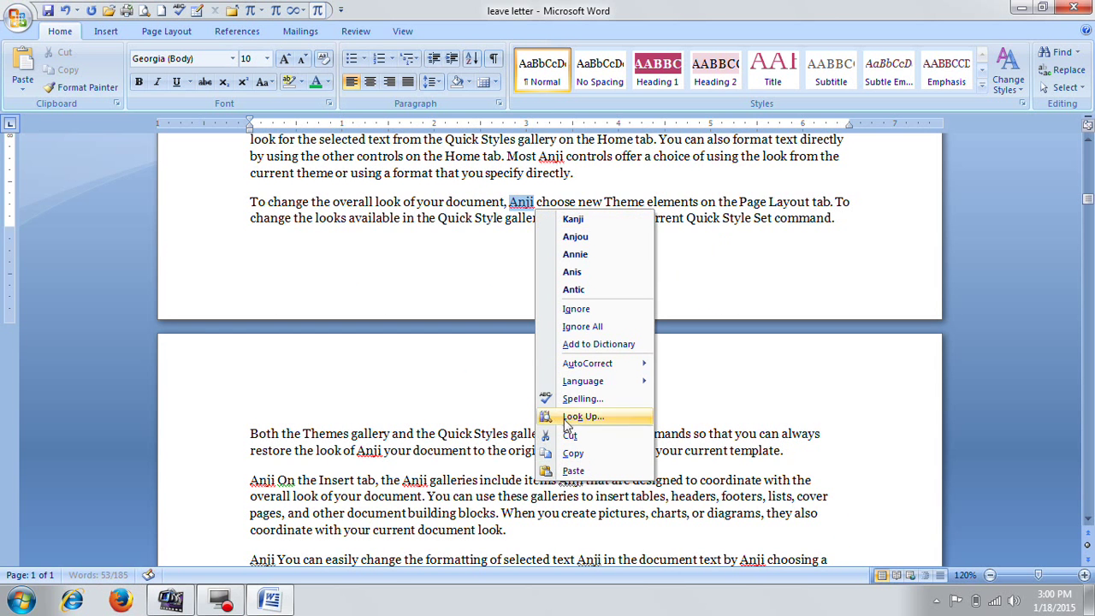
{"action": "left_click", "coordinate": [734, 430]}
{"action": "double_click", "coordinate": [611, 433]}
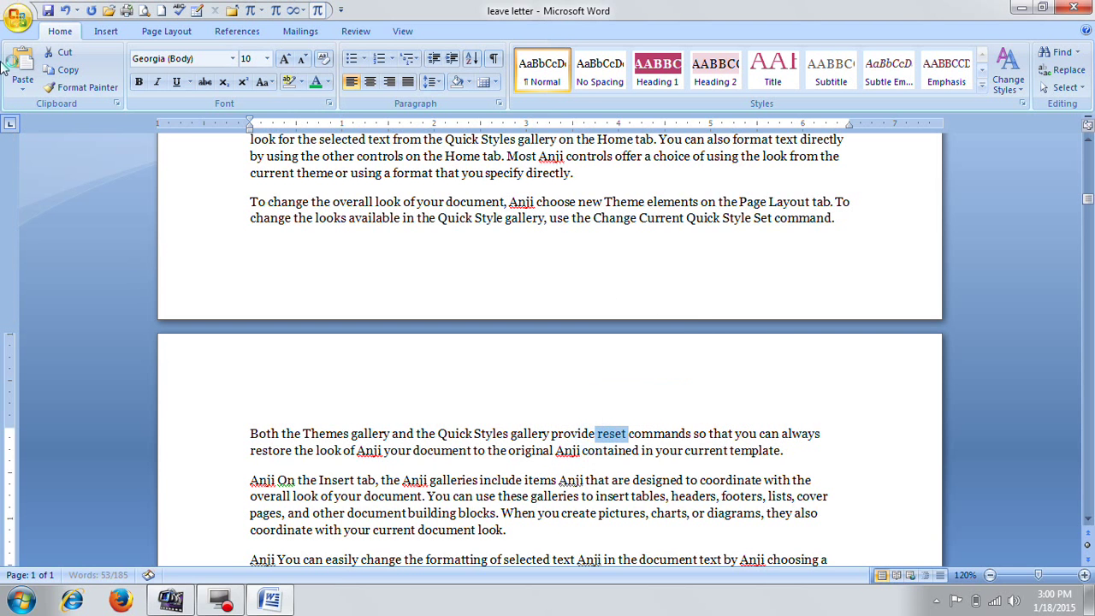
{"action": "left_click", "coordinate": [558, 497]}
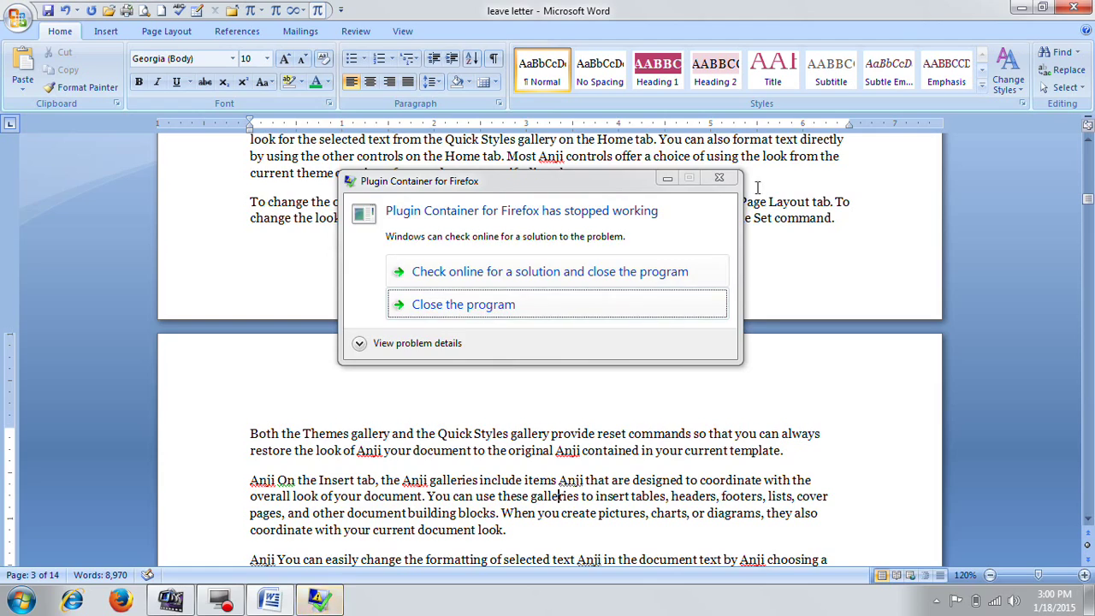
{"action": "left_click", "coordinate": [718, 178]}
{"action": "scroll", "coordinate": [725, 267], "scroll_direction": "down", "scroll_amount": 5}
{"action": "scroll", "coordinate": [725, 267], "scroll_direction": "up", "scroll_amount": 4}
{"action": "scroll", "coordinate": [725, 267], "scroll_direction": "up", "scroll_amount": 4}
{"action": "scroll", "coordinate": [725, 267], "scroll_direction": "up", "scroll_amount": 4}
{"action": "scroll", "coordinate": [727, 264], "scroll_direction": "up", "scroll_amount": 2}
{"action": "scroll", "coordinate": [729, 262], "scroll_direction": "up", "scroll_amount": 2}
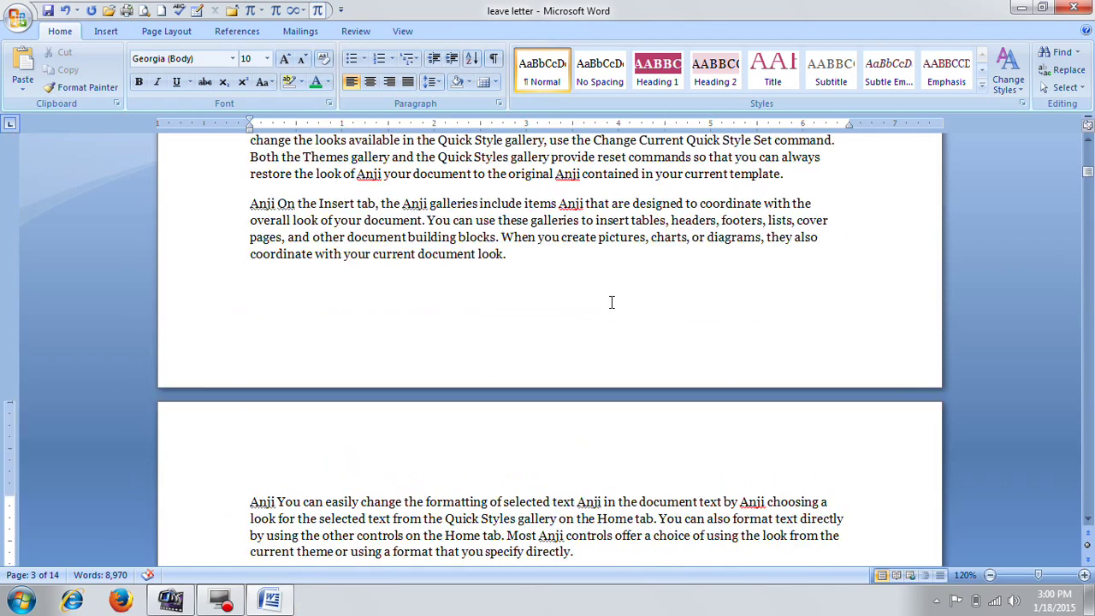
{"action": "scroll", "coordinate": [610, 303], "scroll_direction": "up", "scroll_amount": 3}
{"action": "scroll", "coordinate": [611, 303], "scroll_direction": "up", "scroll_amount": 2}
{"action": "left_click", "coordinate": [642, 388]}
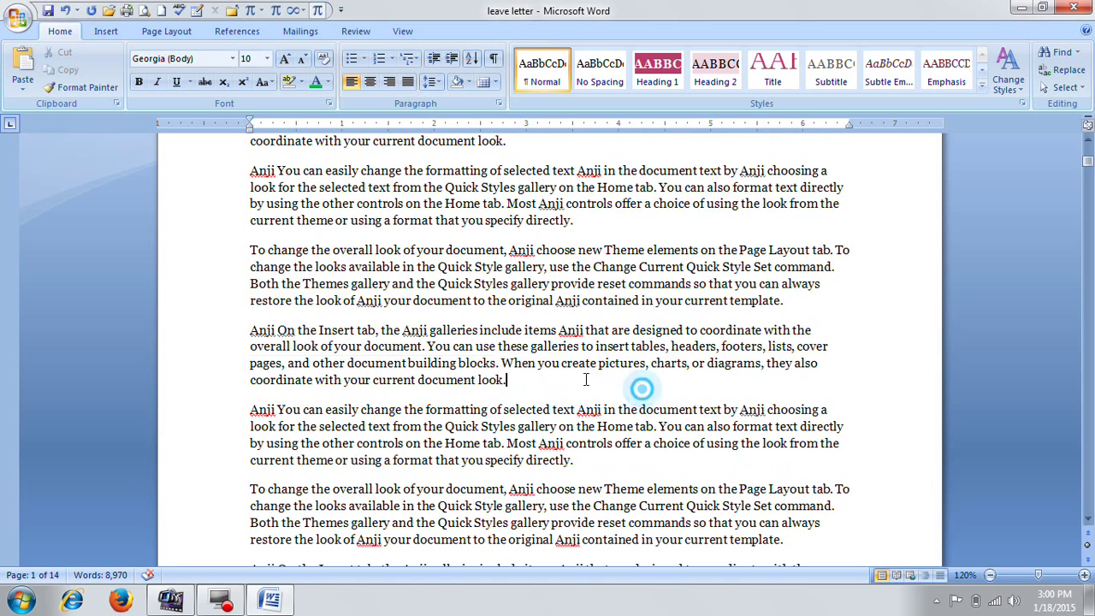
{"action": "left_click_drag", "start_coordinate": [586, 380], "coordinate": [357, 204]}
{"action": "left_click", "coordinate": [385, 220]}
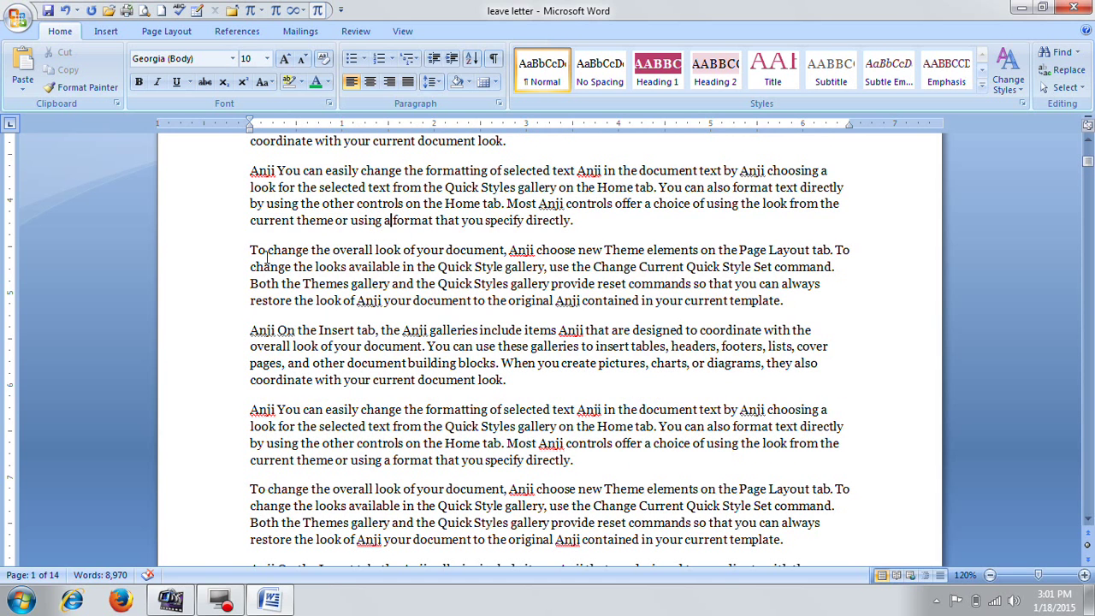
{"action": "scroll", "coordinate": [451, 383], "scroll_direction": "up", "scroll_amount": 3}
{"action": "scroll", "coordinate": [437, 365], "scroll_direction": "up", "scroll_amount": 3}
{"action": "scroll", "coordinate": [436, 365], "scroll_direction": "up", "scroll_amount": 1}
{"action": "scroll", "coordinate": [436, 365], "scroll_direction": "up", "scroll_amount": 2}
{"action": "scroll", "coordinate": [436, 364], "scroll_direction": "down", "scroll_amount": 3}
{"action": "scroll", "coordinate": [437, 364], "scroll_direction": "down", "scroll_amount": 3}
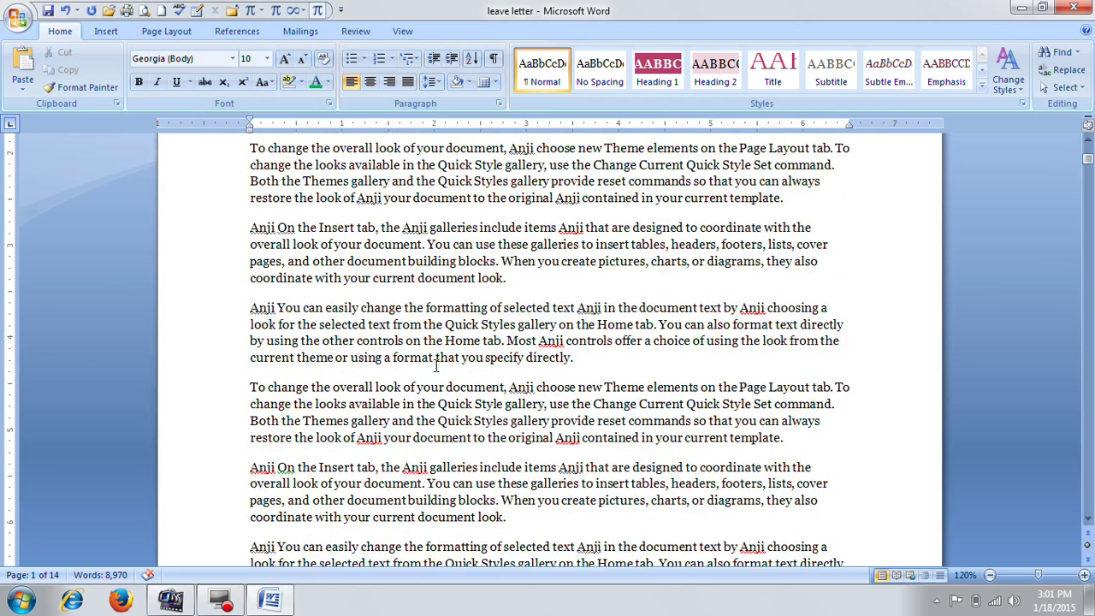
{"action": "scroll", "coordinate": [438, 364], "scroll_direction": "down", "scroll_amount": 3}
{"action": "scroll", "coordinate": [438, 363], "scroll_direction": "down", "scroll_amount": 3}
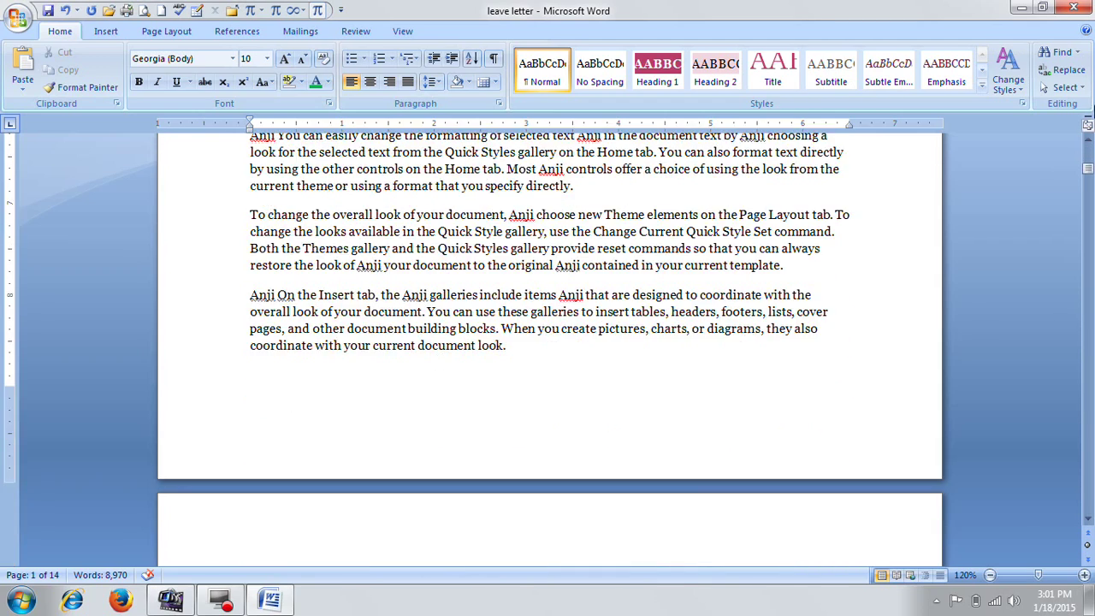
Select the entire letter with Select All and scroll through the highlighted text
{"action": "left_click", "coordinate": [1073, 88]}
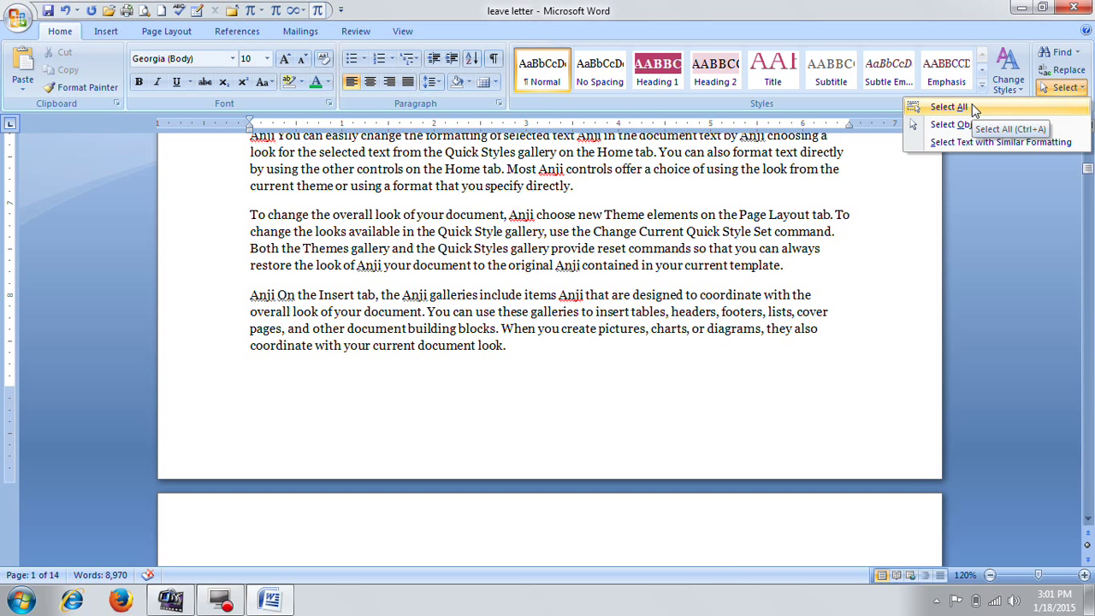
{"action": "left_click", "coordinate": [949, 107]}
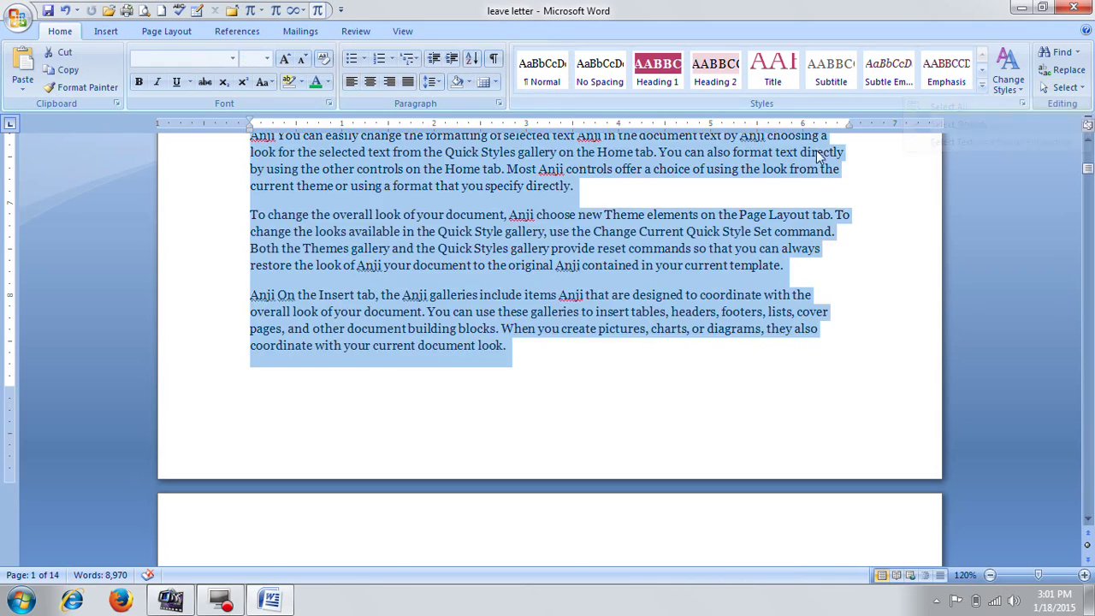
{"action": "scroll", "coordinate": [637, 320], "scroll_direction": "up", "scroll_amount": 3}
{"action": "scroll", "coordinate": [637, 321], "scroll_direction": "up", "scroll_amount": 2}
{"action": "scroll", "coordinate": [627, 285], "scroll_direction": "up", "scroll_amount": 2}
{"action": "scroll", "coordinate": [631, 299], "scroll_direction": "up", "scroll_amount": 1}
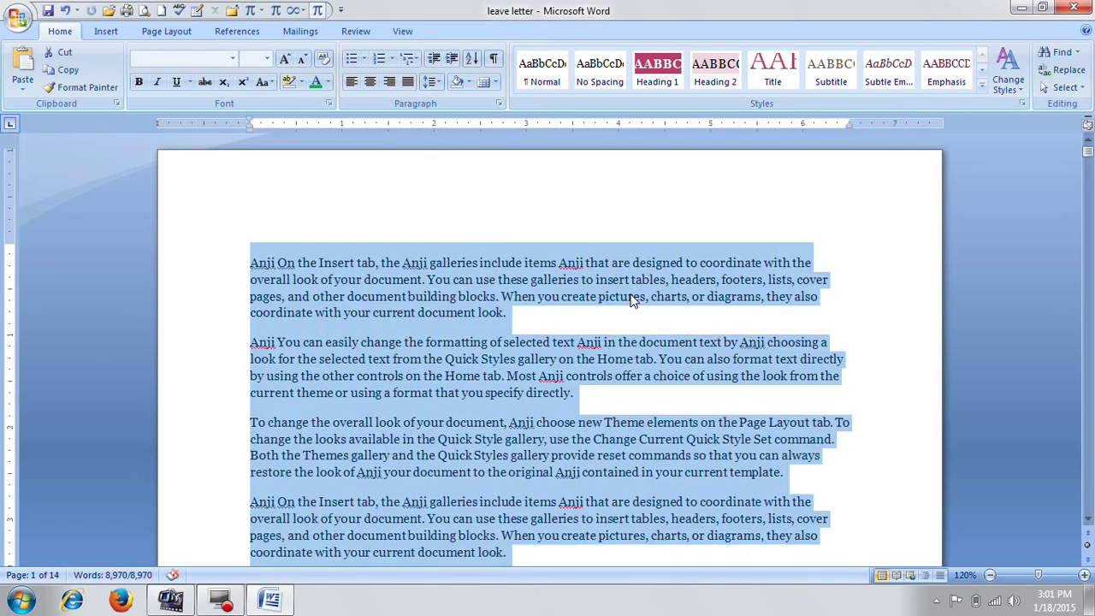
{"action": "scroll", "coordinate": [634, 304], "scroll_direction": "down", "scroll_amount": 5}
{"action": "scroll", "coordinate": [633, 303], "scroll_direction": "down", "scroll_amount": 5}
{"action": "scroll", "coordinate": [601, 316], "scroll_direction": "down", "scroll_amount": 5}
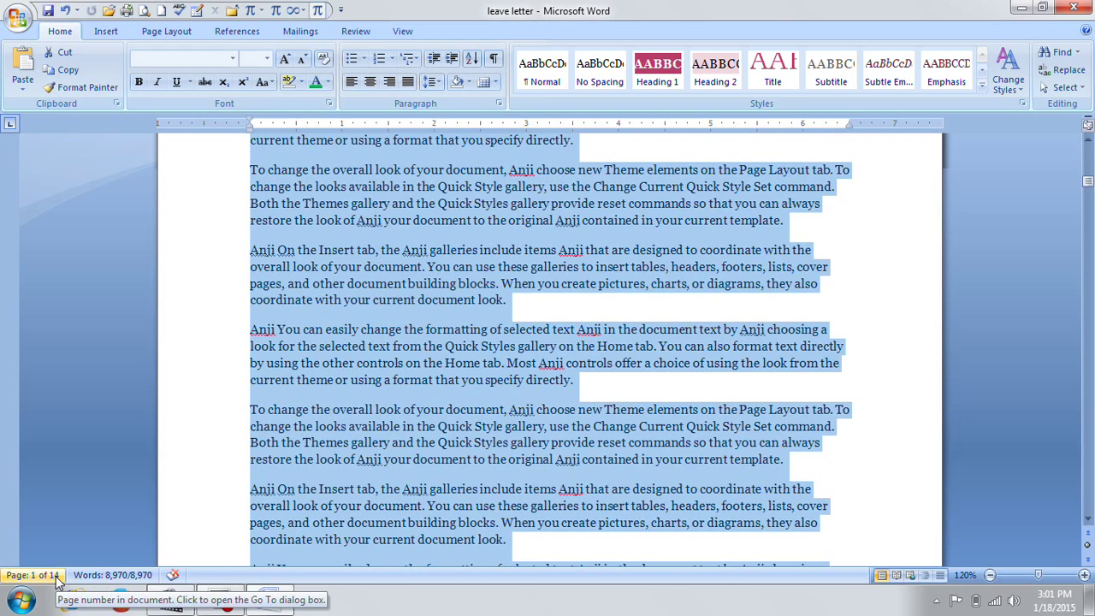
{"action": "scroll", "coordinate": [351, 444], "scroll_direction": "down", "scroll_amount": 3}
{"action": "scroll", "coordinate": [354, 440], "scroll_direction": "down", "scroll_amount": 3}
{"action": "scroll", "coordinate": [357, 437], "scroll_direction": "down", "scroll_amount": 3}
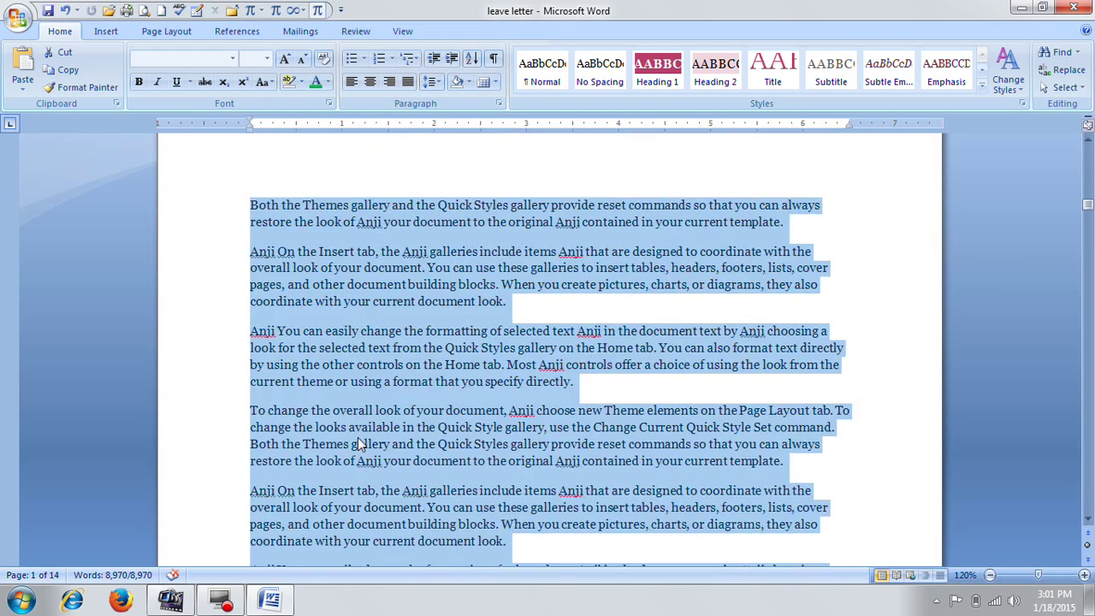
{"action": "scroll", "coordinate": [368, 433], "scroll_direction": "down", "scroll_amount": 2}
{"action": "scroll", "coordinate": [369, 433], "scroll_direction": "down", "scroll_amount": 3}
{"action": "scroll", "coordinate": [372, 432], "scroll_direction": "down", "scroll_amount": 3}
{"action": "scroll", "coordinate": [372, 432], "scroll_direction": "down", "scroll_amount": 3}
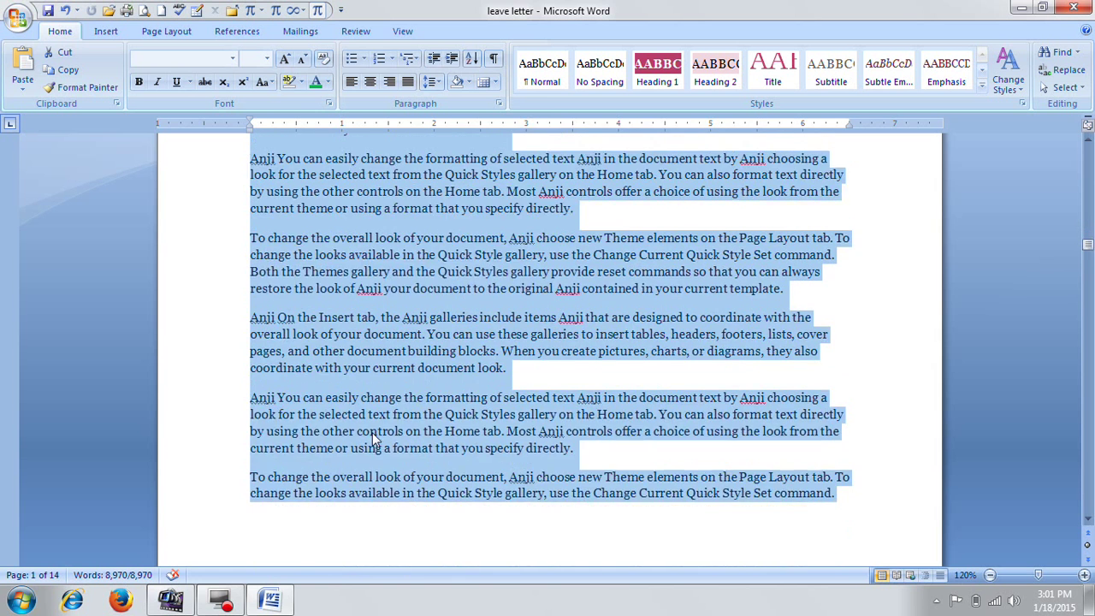
{"action": "scroll", "coordinate": [372, 432], "scroll_direction": "down", "scroll_amount": 3}
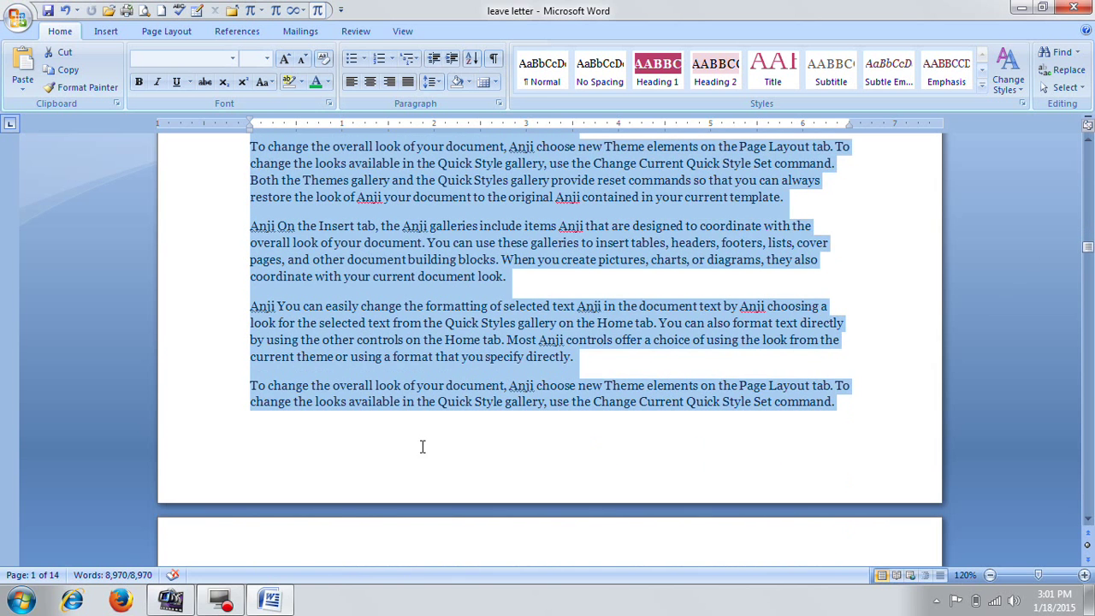
Copy the whole document, deselect it, reselect everything with Ctrl+A, then deselect again
{"action": "left_click", "coordinate": [57, 70]}
{"action": "left_click", "coordinate": [684, 237]}
{"action": "scroll", "coordinate": [691, 240], "scroll_direction": "down", "scroll_amount": 1}
{"action": "scroll", "coordinate": [688, 247], "scroll_direction": "down", "scroll_amount": 3}
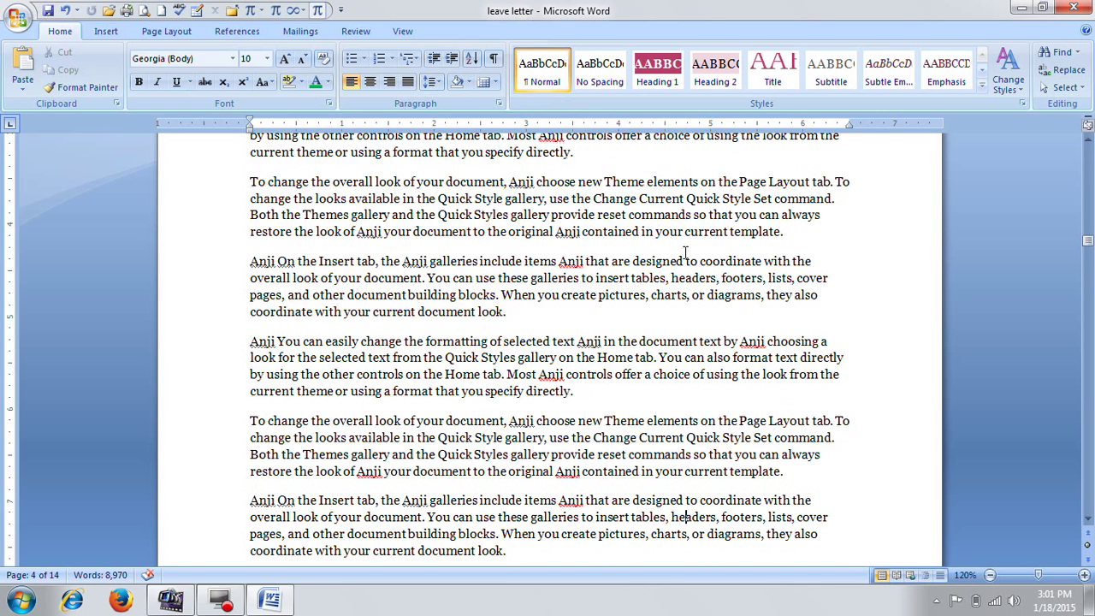
{"action": "key", "text": "ctrl+a"}
{"action": "left_click", "coordinate": [685, 233]}
{"action": "left_click_drag", "start_coordinate": [1088, 240], "coordinate": [1088, 150]}
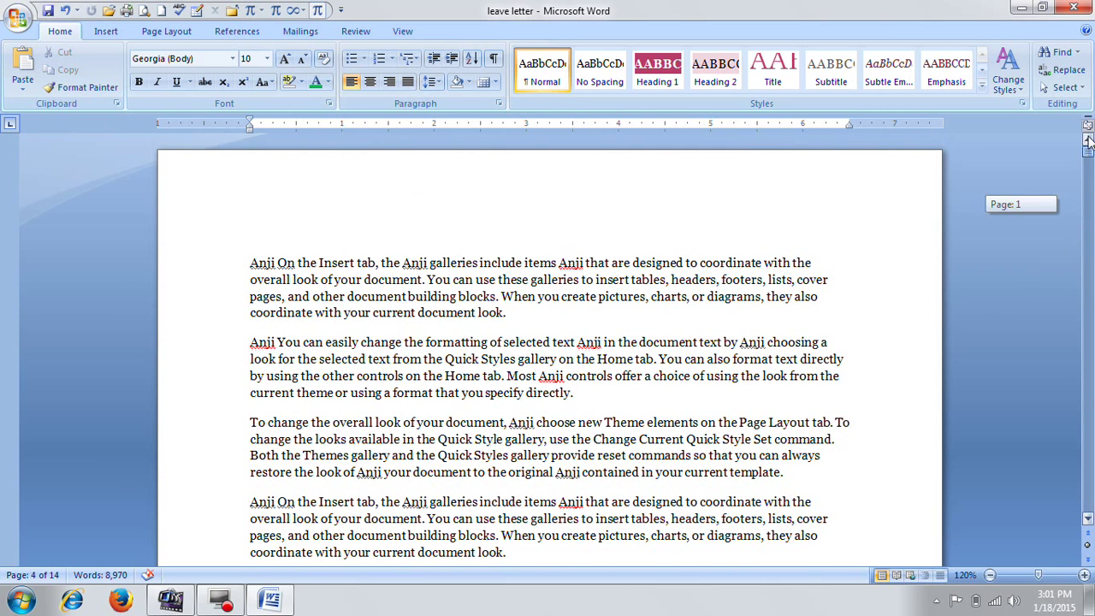
Bring up the Home tab's Select drop-down list again
{"action": "left_click", "coordinate": [1065, 88]}
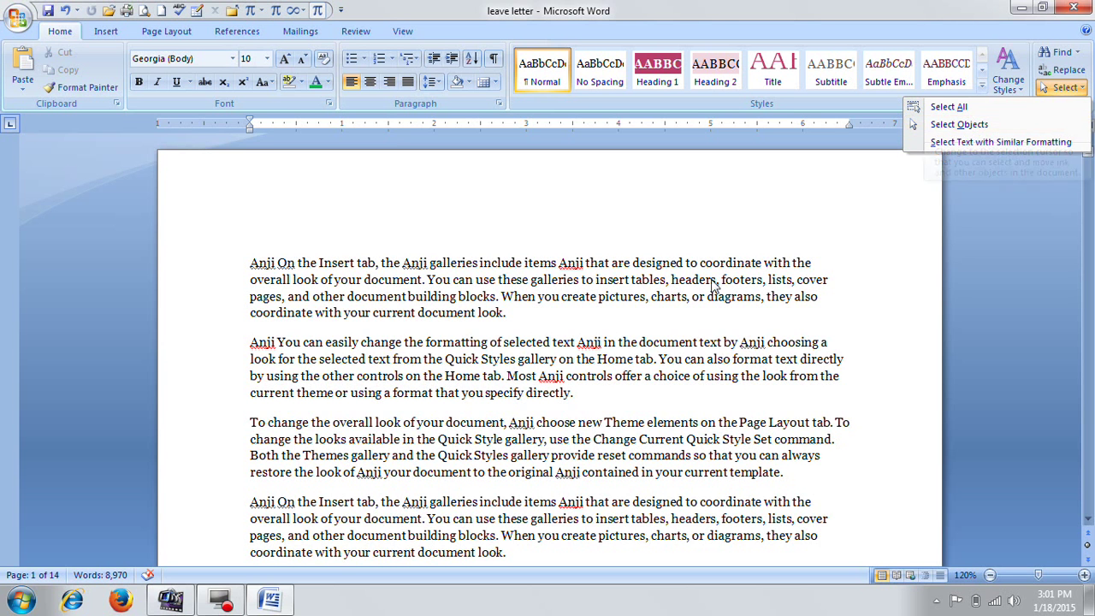
{"action": "left_click", "coordinate": [580, 368]}
{"action": "left_click", "coordinate": [1081, 89]}
Color the first and fourth paragraphs green
{"action": "left_click", "coordinate": [450, 296]}
{"action": "scroll", "coordinate": [456, 312], "scroll_direction": "down", "scroll_amount": 1}
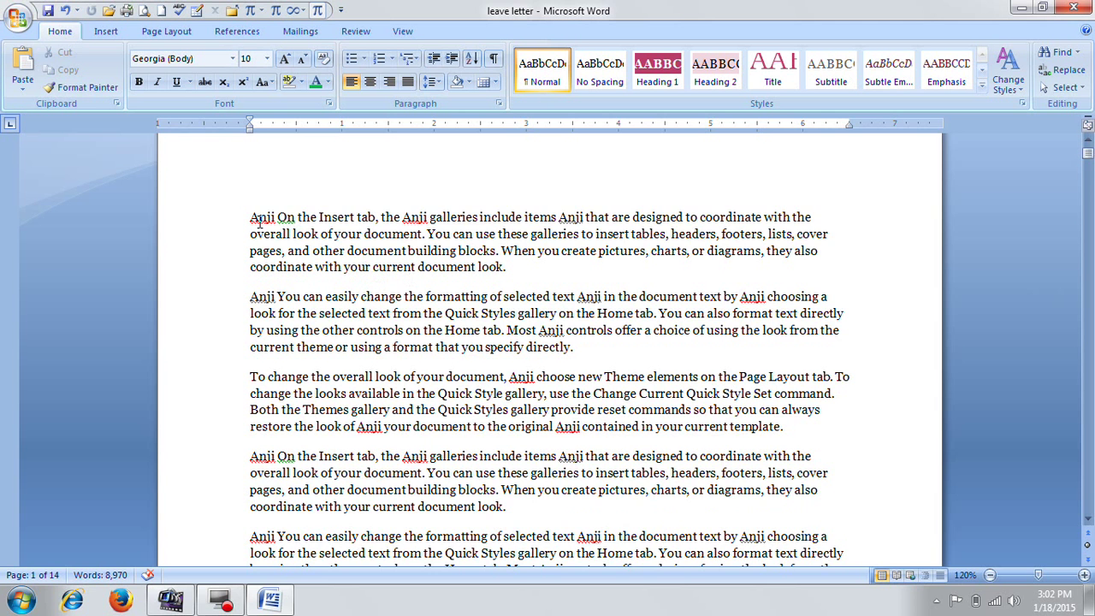
{"action": "left_click_drag", "start_coordinate": [246, 217], "coordinate": [511, 268]}
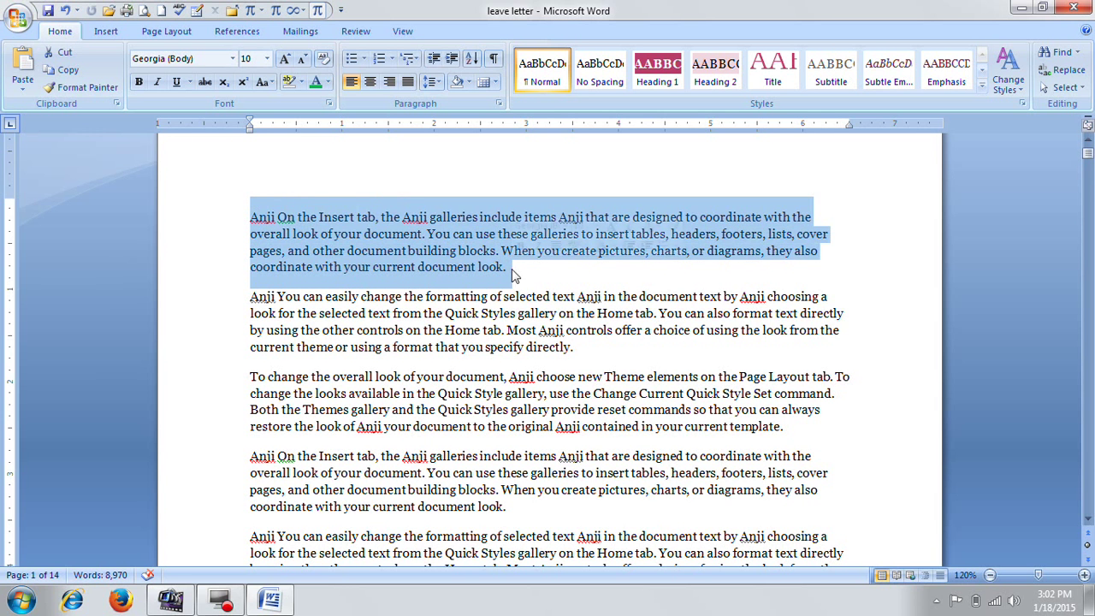
{"action": "left_click", "coordinate": [315, 87]}
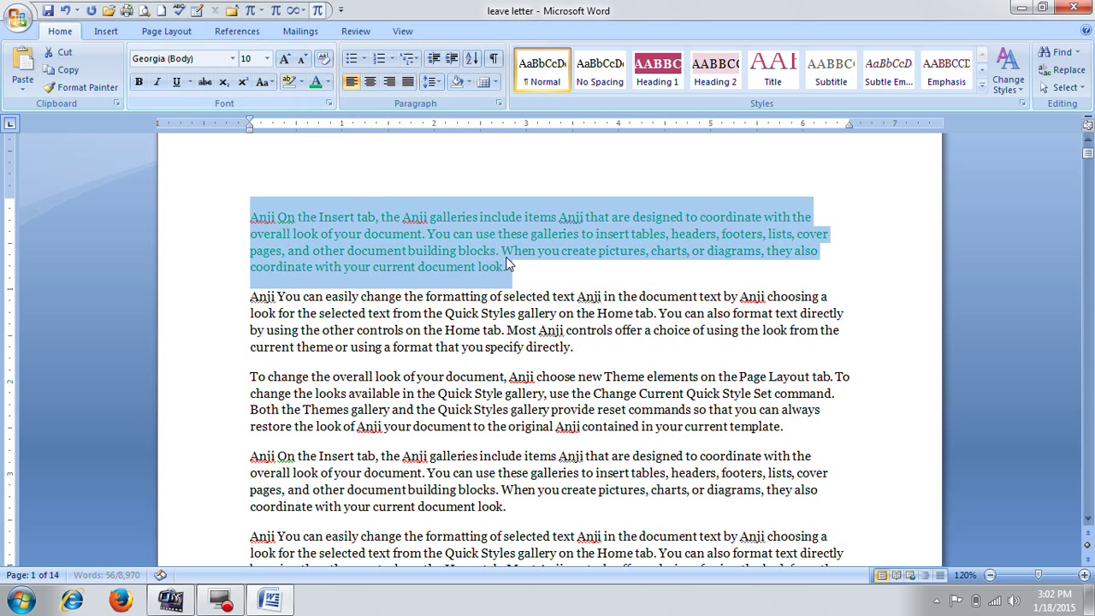
{"action": "left_click", "coordinate": [506, 257]}
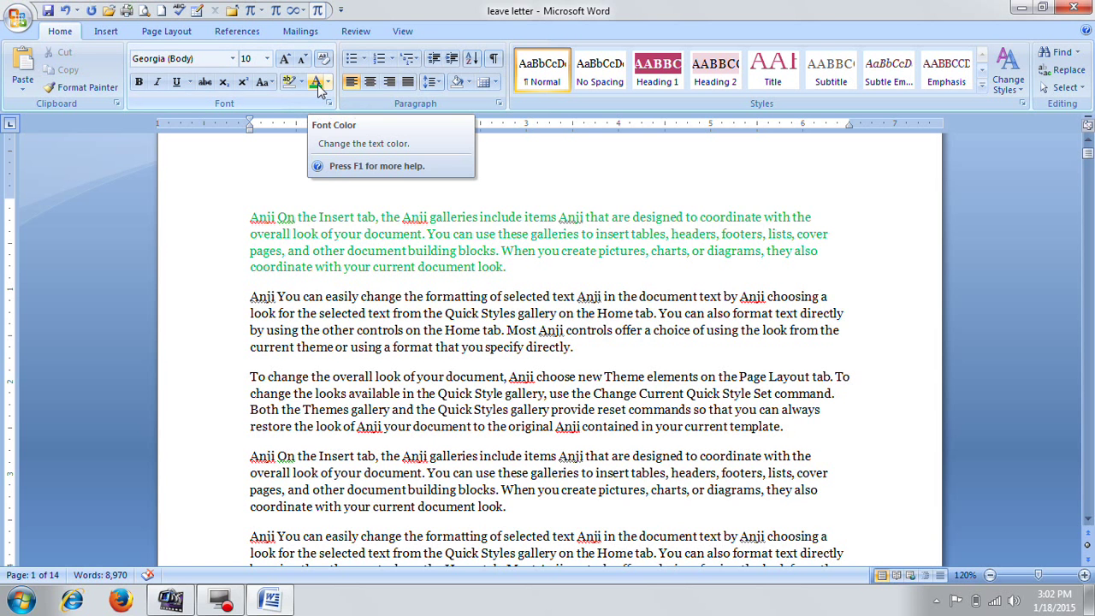
{"action": "scroll", "coordinate": [432, 253], "scroll_direction": "down", "scroll_amount": 1}
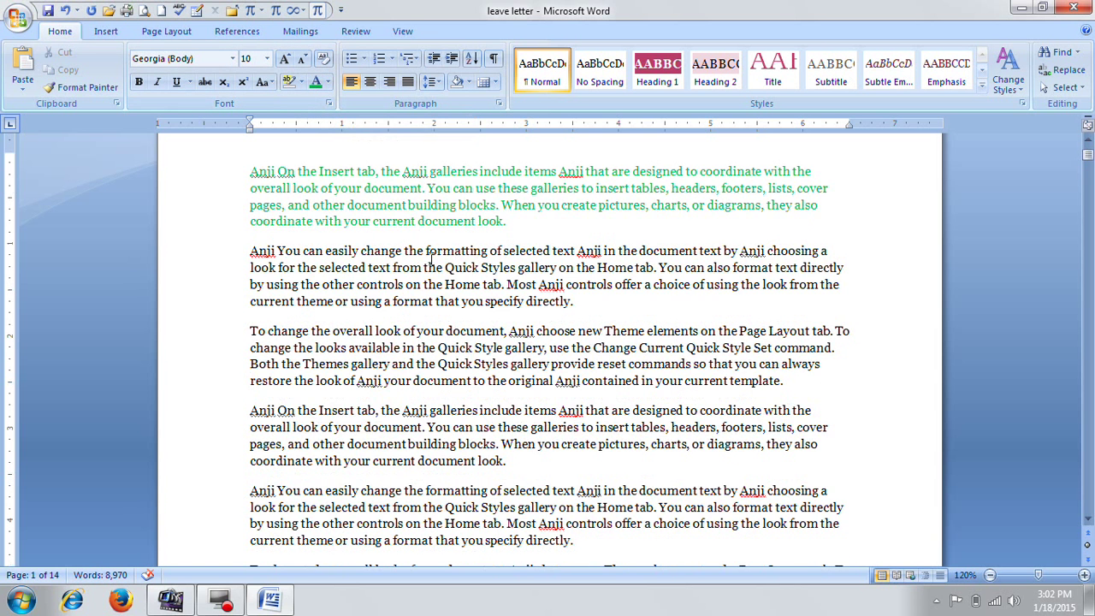
{"action": "left_click_drag", "start_coordinate": [246, 415], "coordinate": [724, 456]}
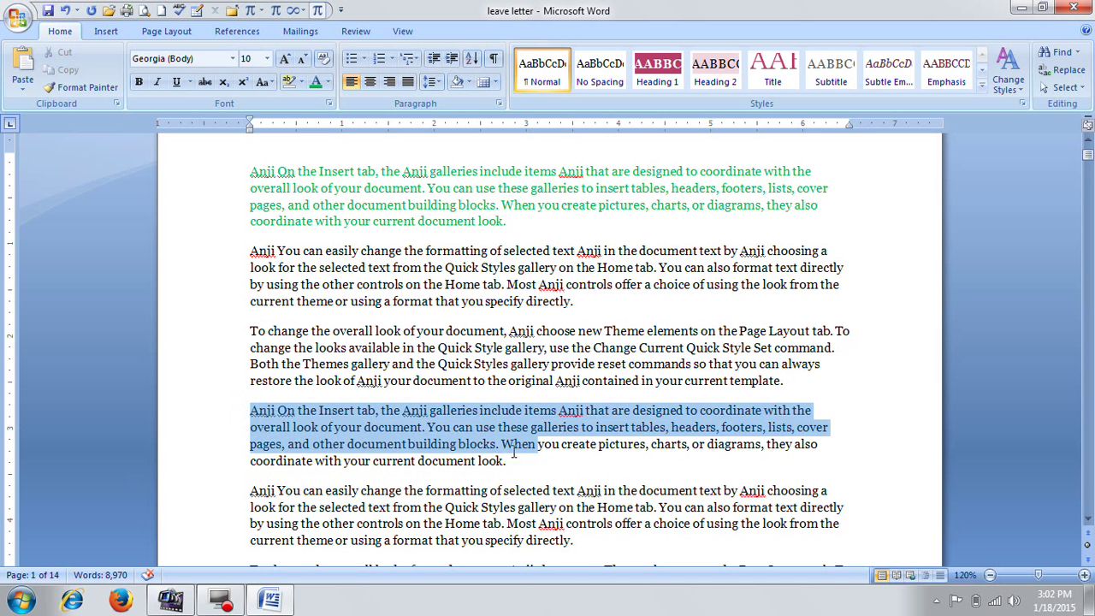
{"action": "left_click", "coordinate": [316, 81]}
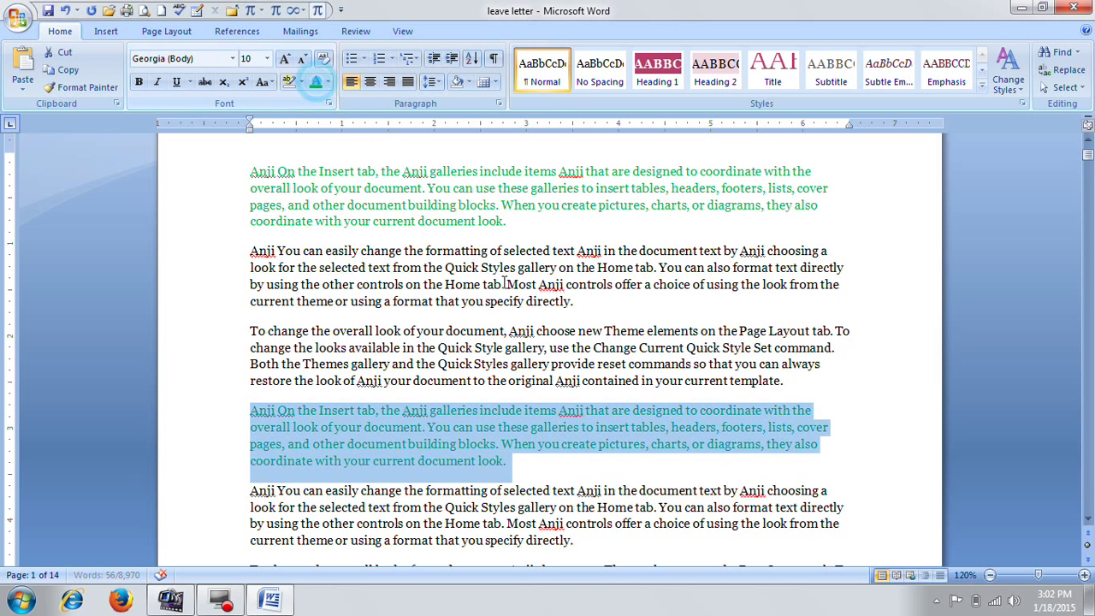
{"action": "left_click", "coordinate": [517, 303]}
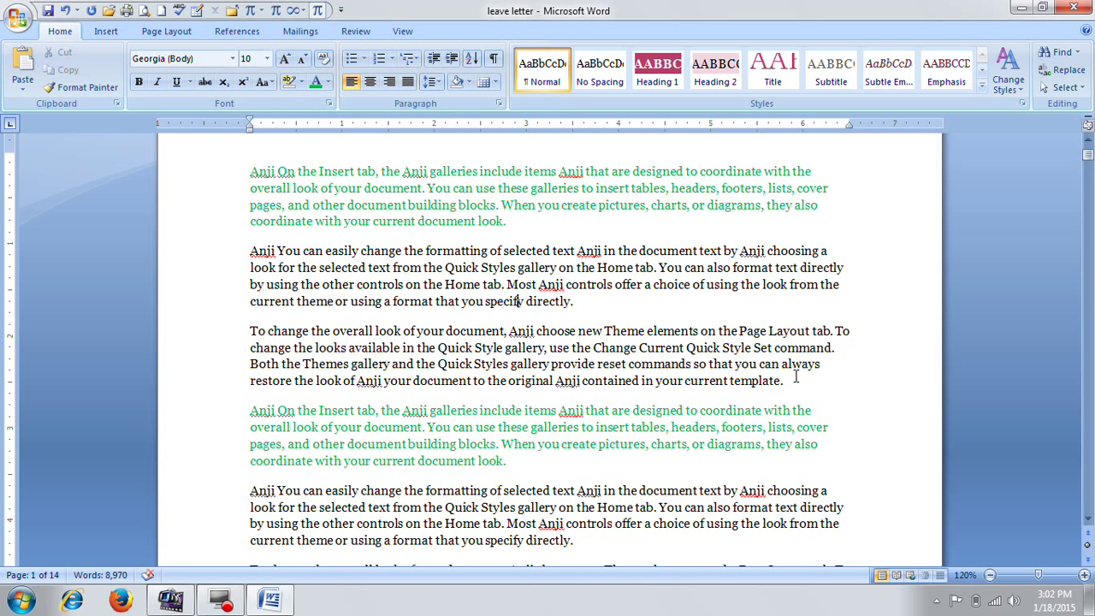
Color the third and fifth paragraphs red
{"action": "left_click_drag", "start_coordinate": [796, 381], "coordinate": [247, 330]}
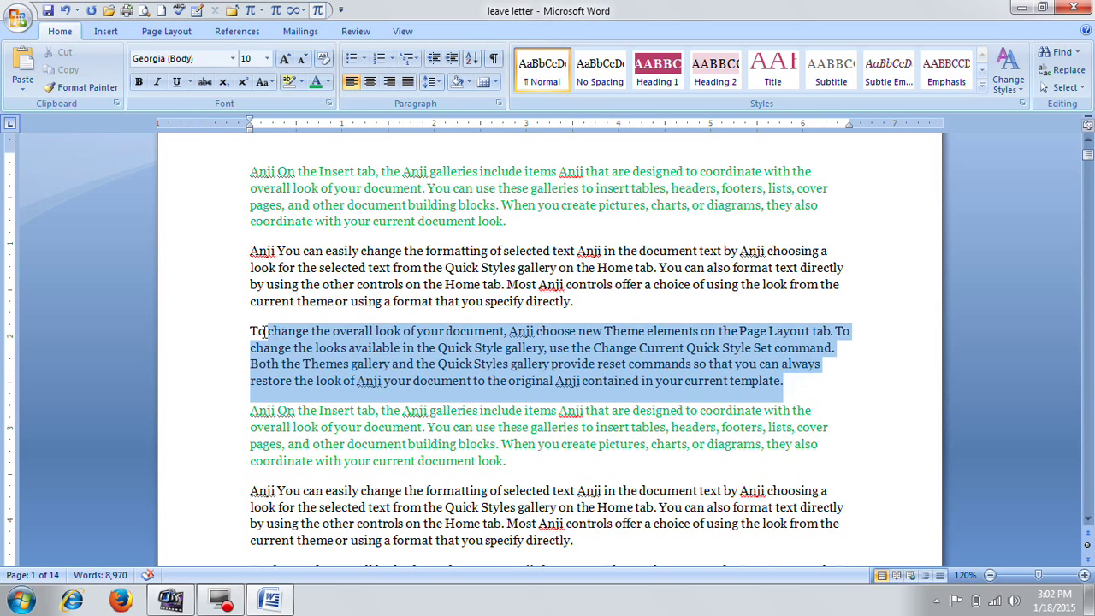
{"action": "left_click", "coordinate": [328, 81]}
{"action": "left_click", "coordinate": [327, 215]}
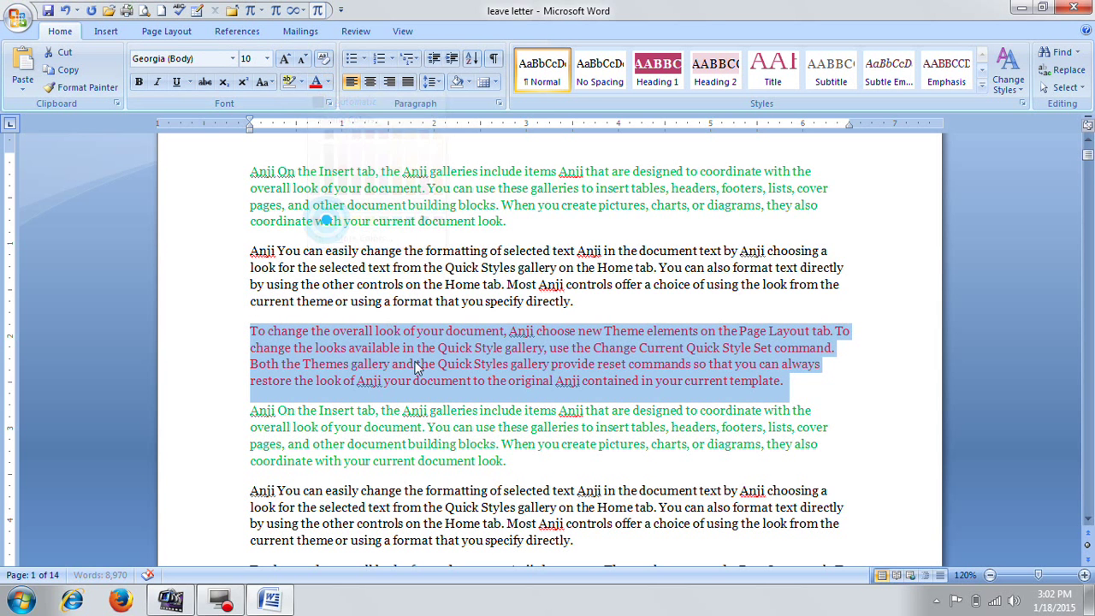
{"action": "left_click_drag", "start_coordinate": [249, 490], "coordinate": [578, 545]}
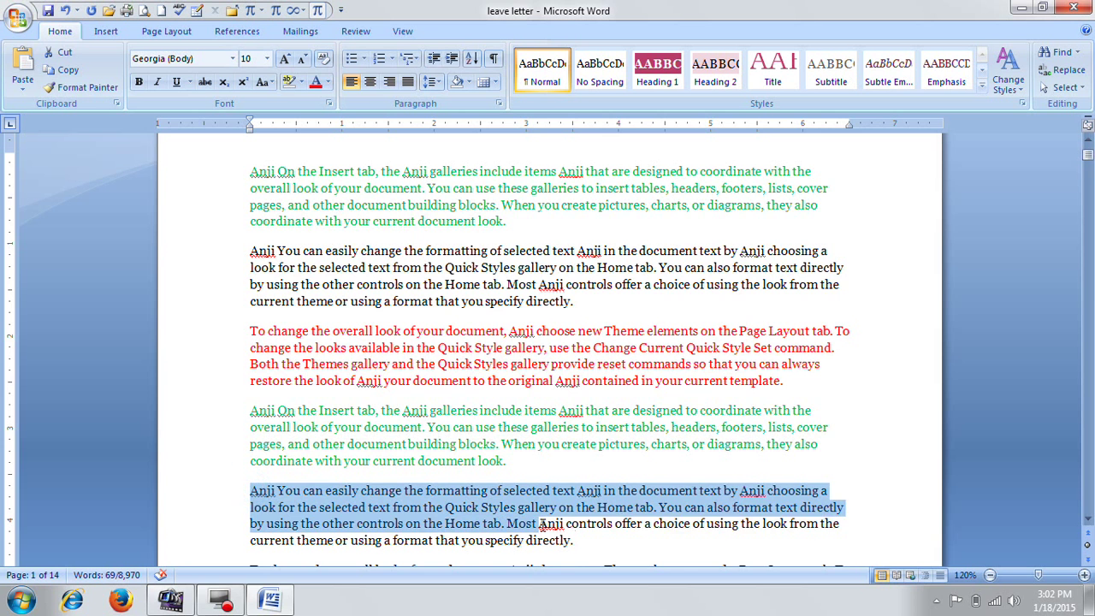
{"action": "left_click", "coordinate": [315, 81]}
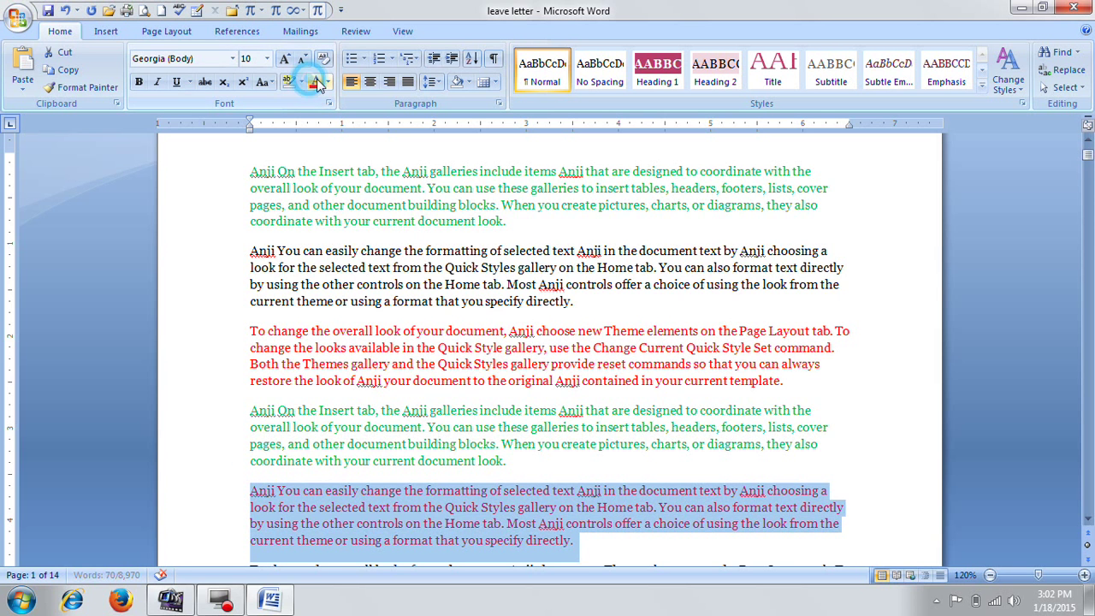
{"action": "left_click", "coordinate": [511, 363]}
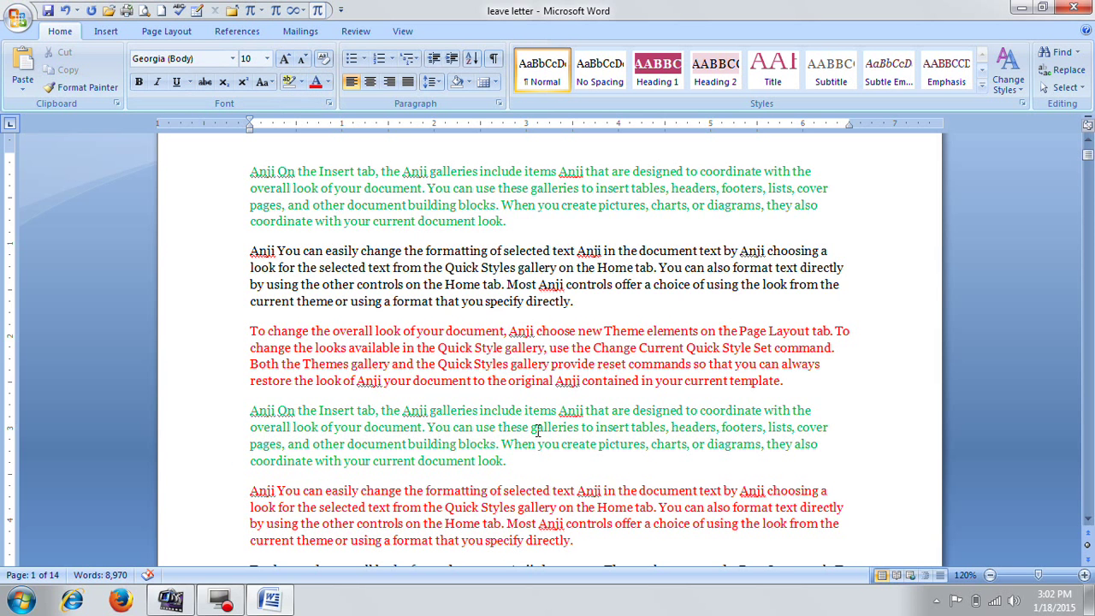
{"action": "left_click", "coordinate": [472, 186]}
Select all text formatted like the green paragraphs, then deselect it
{"action": "left_click", "coordinate": [1081, 89]}
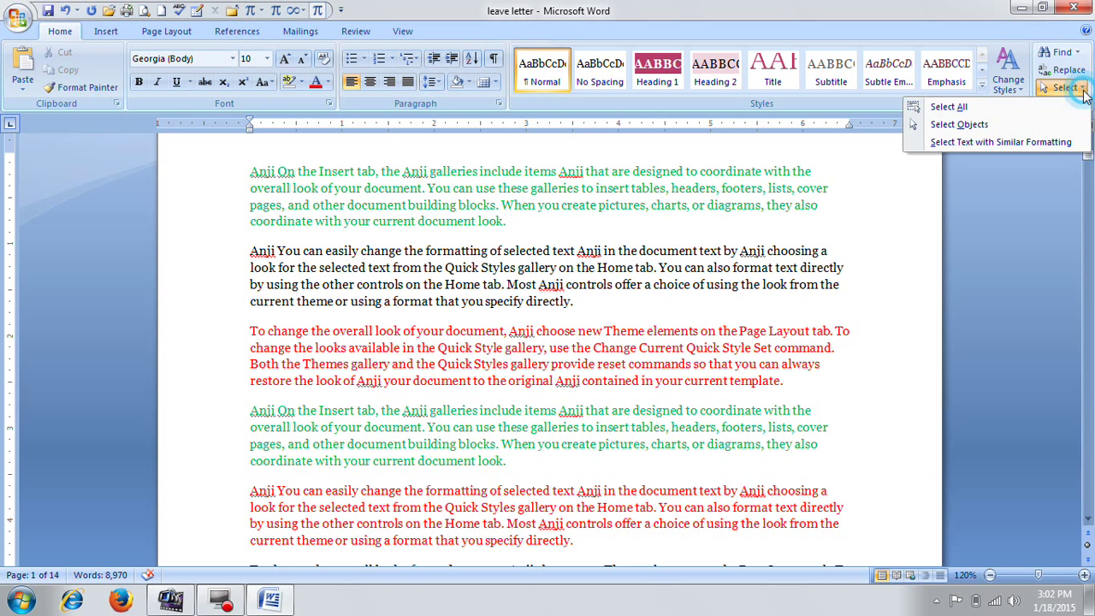
{"action": "left_click", "coordinate": [1016, 143]}
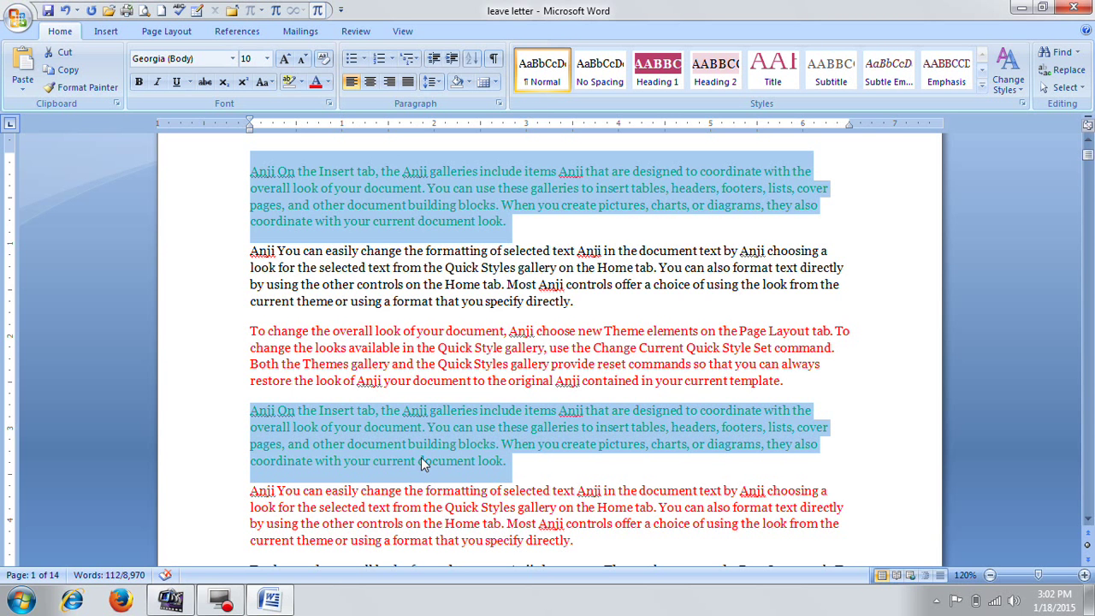
{"action": "left_click", "coordinate": [565, 361]}
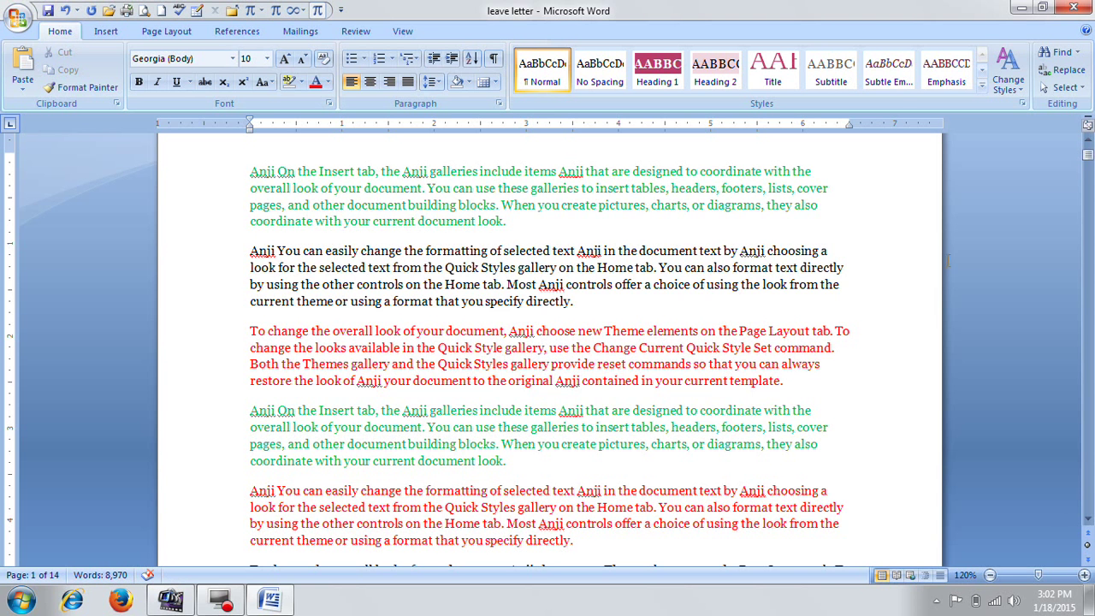
Select all text formatted like the red paragraphs, clear it, and reopen the Select list
{"action": "left_click", "coordinate": [1062, 88]}
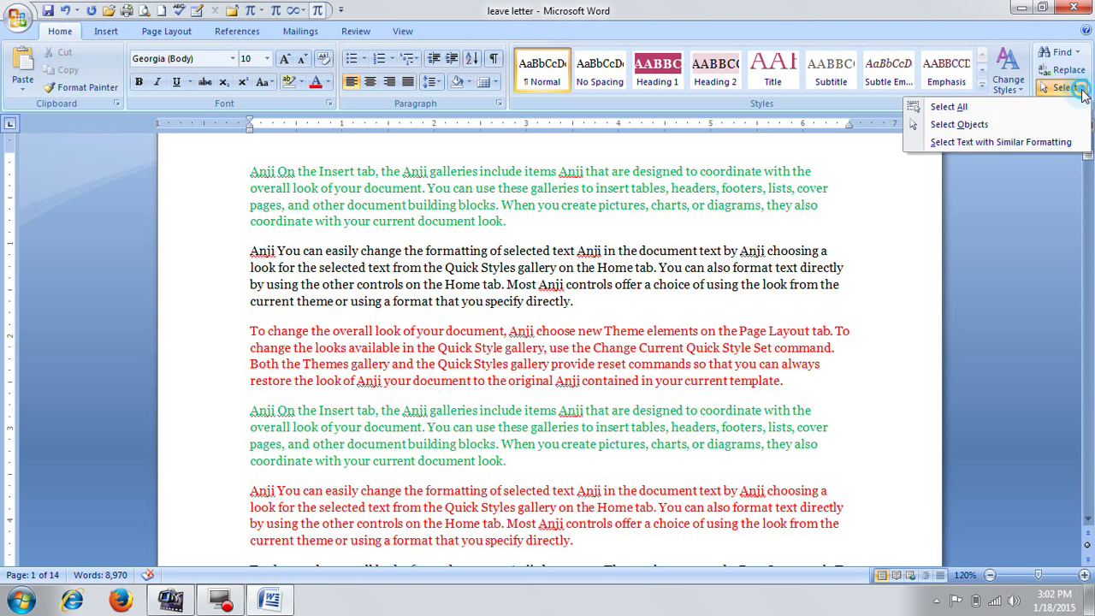
{"action": "left_click", "coordinate": [1004, 142]}
{"action": "scroll", "coordinate": [675, 422], "scroll_direction": "down", "scroll_amount": 2}
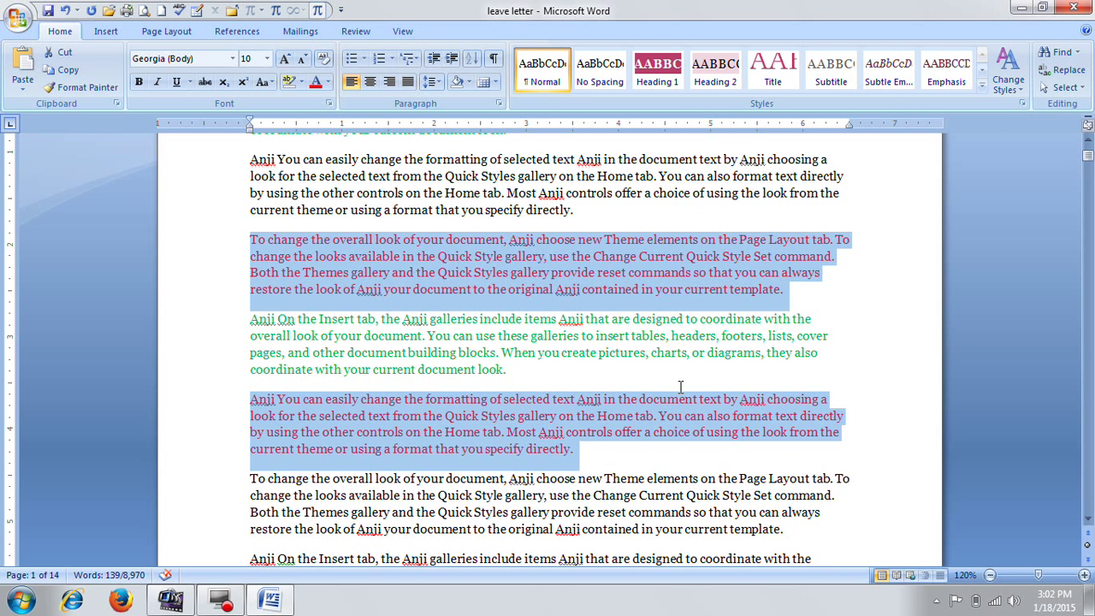
{"action": "left_click", "coordinate": [831, 360]}
{"action": "scroll", "coordinate": [843, 376], "scroll_direction": "up", "scroll_amount": 2}
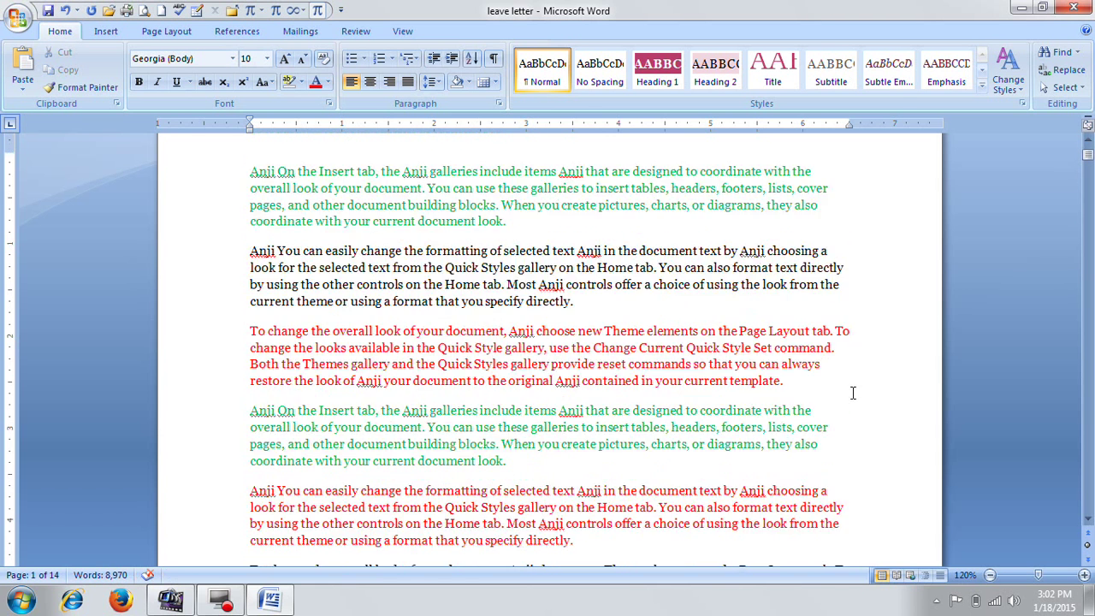
{"action": "scroll", "coordinate": [853, 393], "scroll_direction": "up", "scroll_amount": 1}
{"action": "left_click", "coordinate": [1079, 89]}
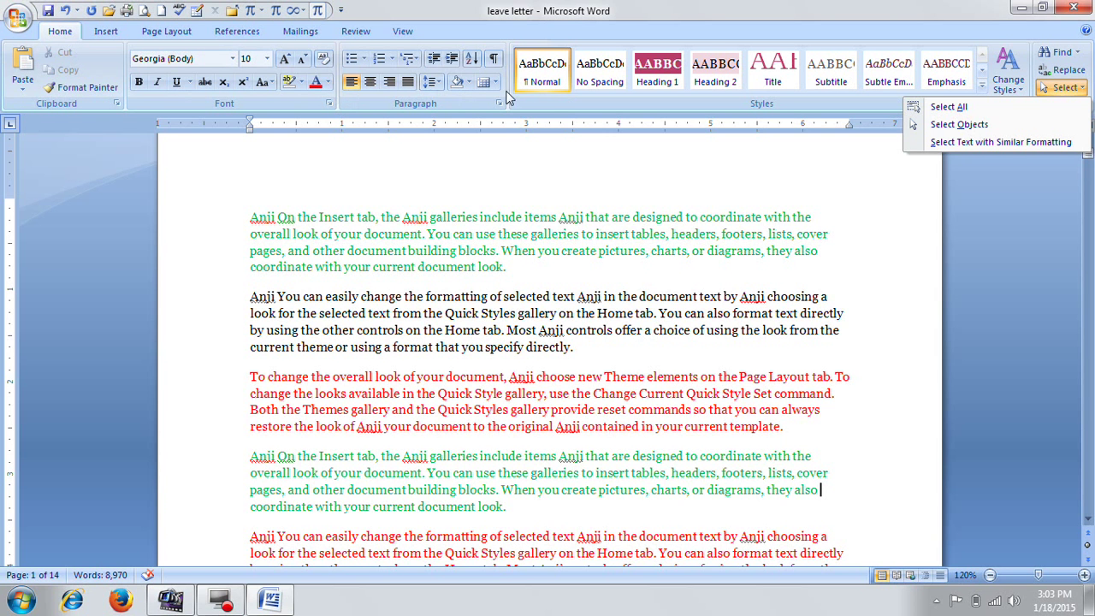
Close the Select list, select the whole letter from the left margin, and delete it
{"action": "left_click", "coordinate": [1080, 87]}
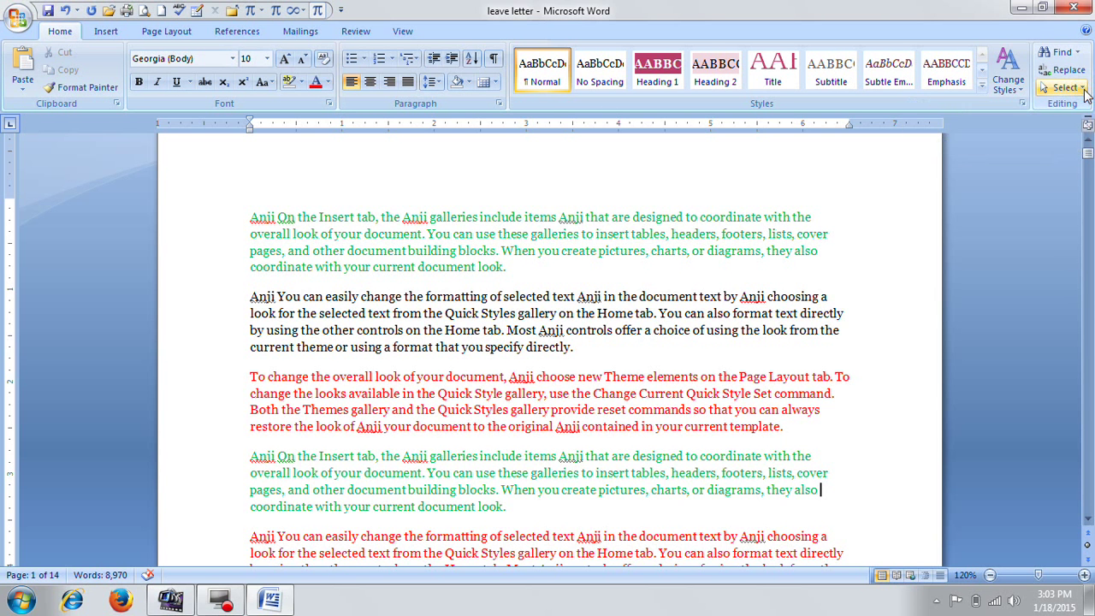
{"action": "scroll", "coordinate": [399, 242], "scroll_direction": "up", "scroll_amount": 1}
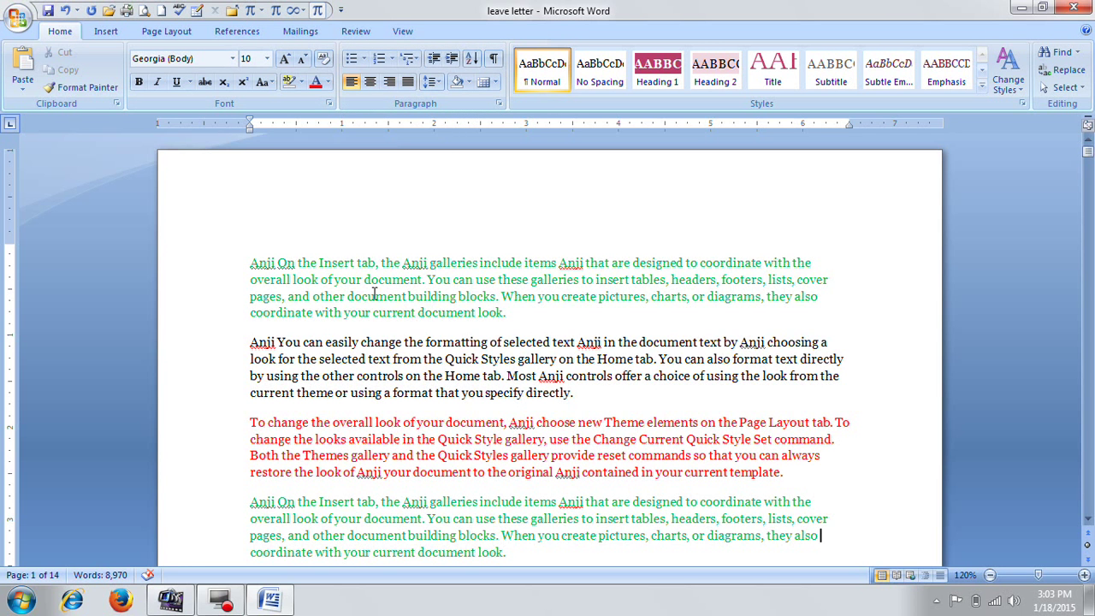
{"action": "triple_click", "coordinate": [230, 272]}
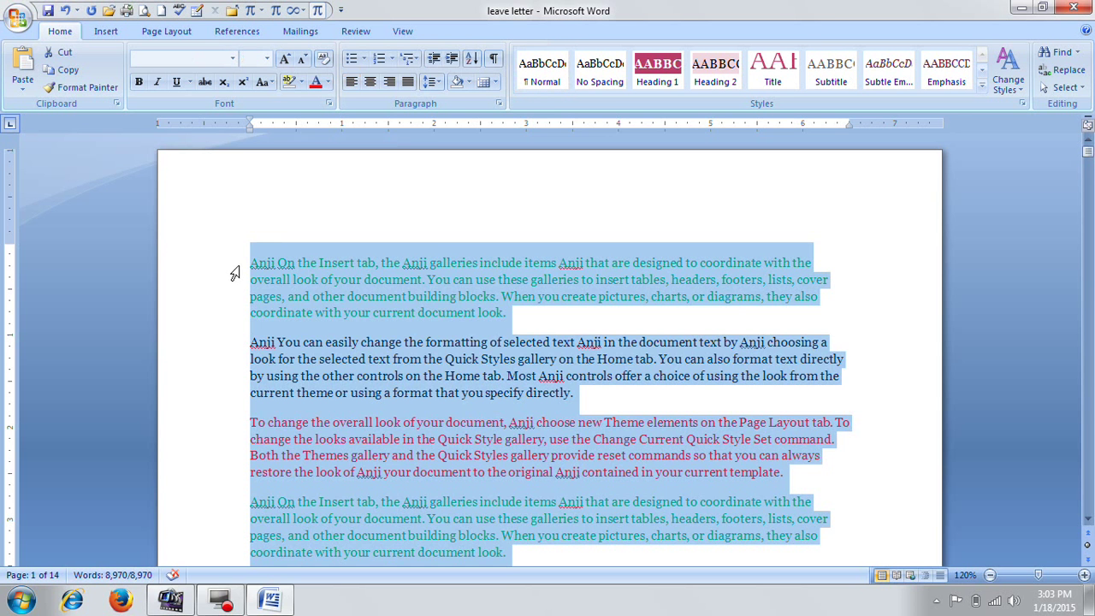
{"action": "key", "text": "Delete"}
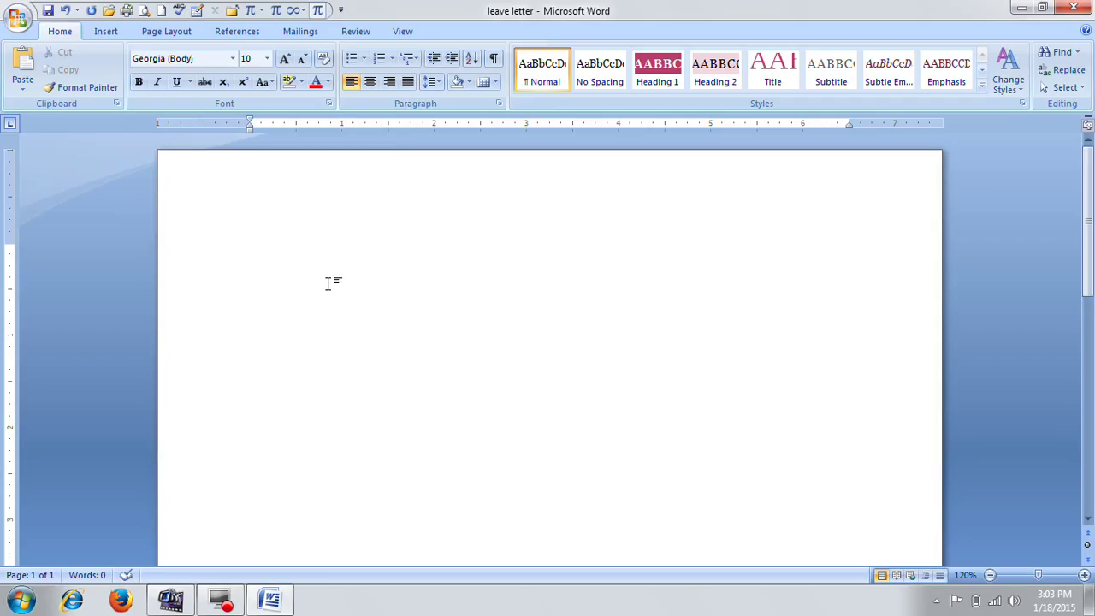
Search Windows Help for 'keyboard shortcut keys' and open the Keyboard shortcuts article
{"action": "key", "text": "super+F1"}
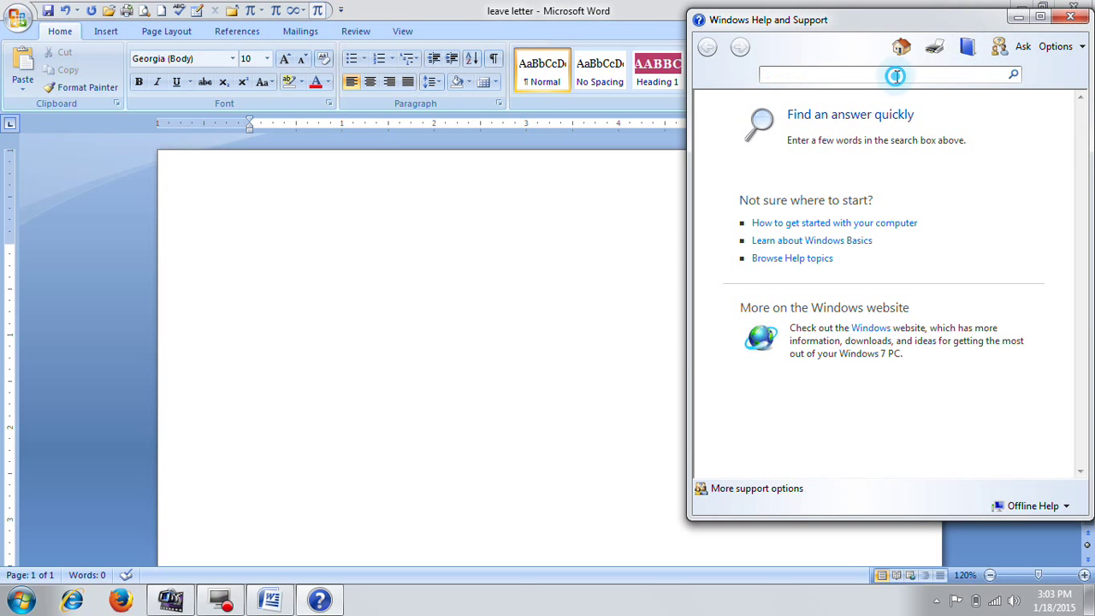
{"action": "type", "text": "keyboard shortcu"}
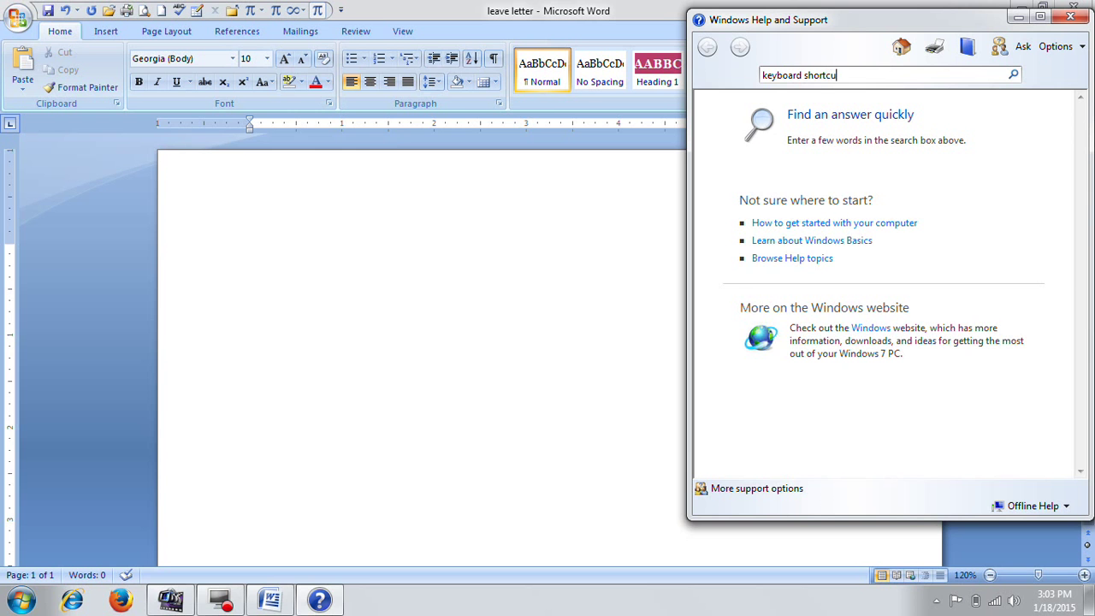
{"action": "type", "text": "key"}
{"action": "key", "text": "Return"}
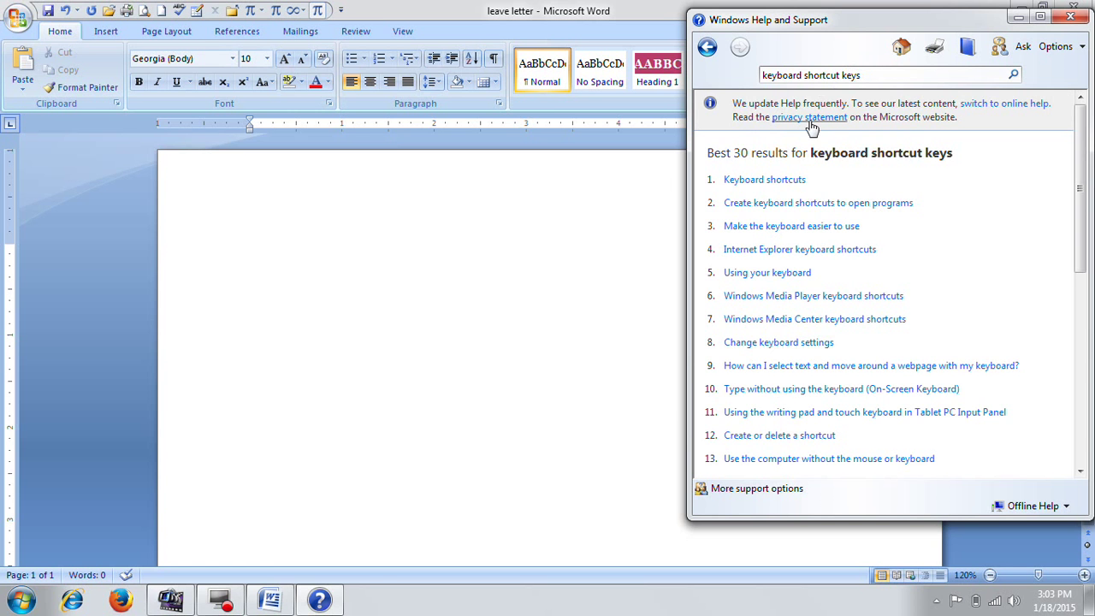
{"action": "left_click", "coordinate": [780, 189]}
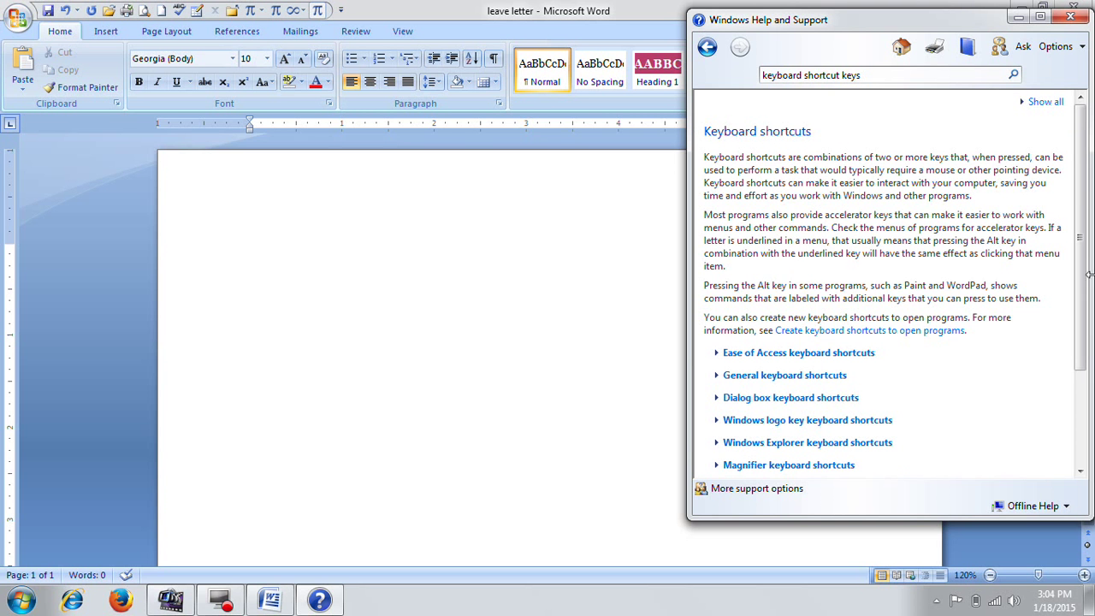
Return to the results, view the Create keyboard shortcuts to open programs article, and go back
{"action": "left_click_drag", "start_coordinate": [1080, 246], "coordinate": [1088, 351]}
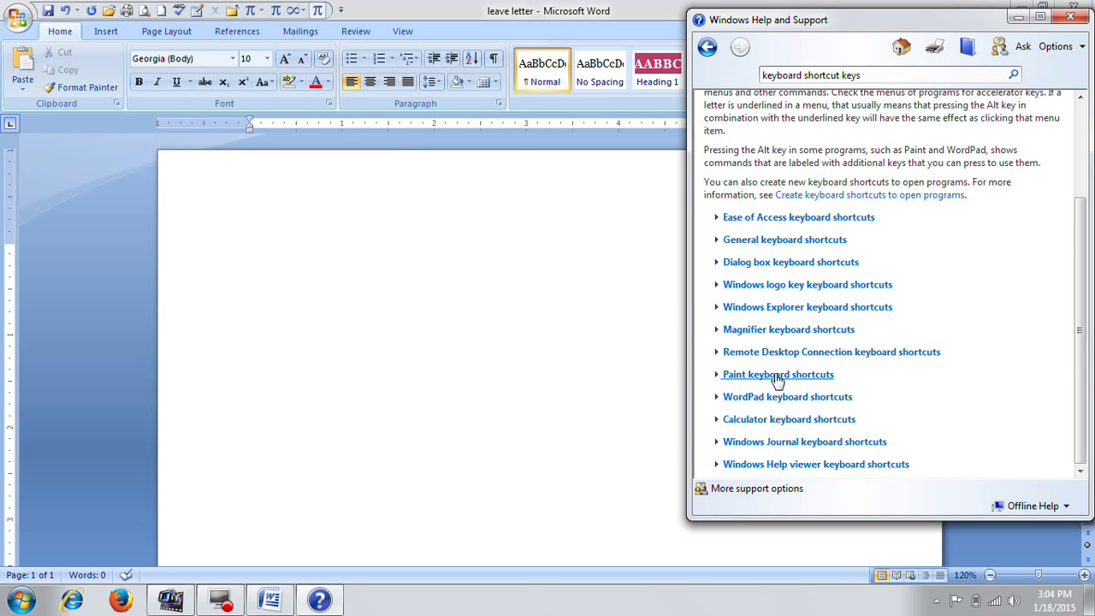
{"action": "scroll", "coordinate": [774, 381], "scroll_direction": "up", "scroll_amount": 3}
{"action": "left_click", "coordinate": [706, 47]}
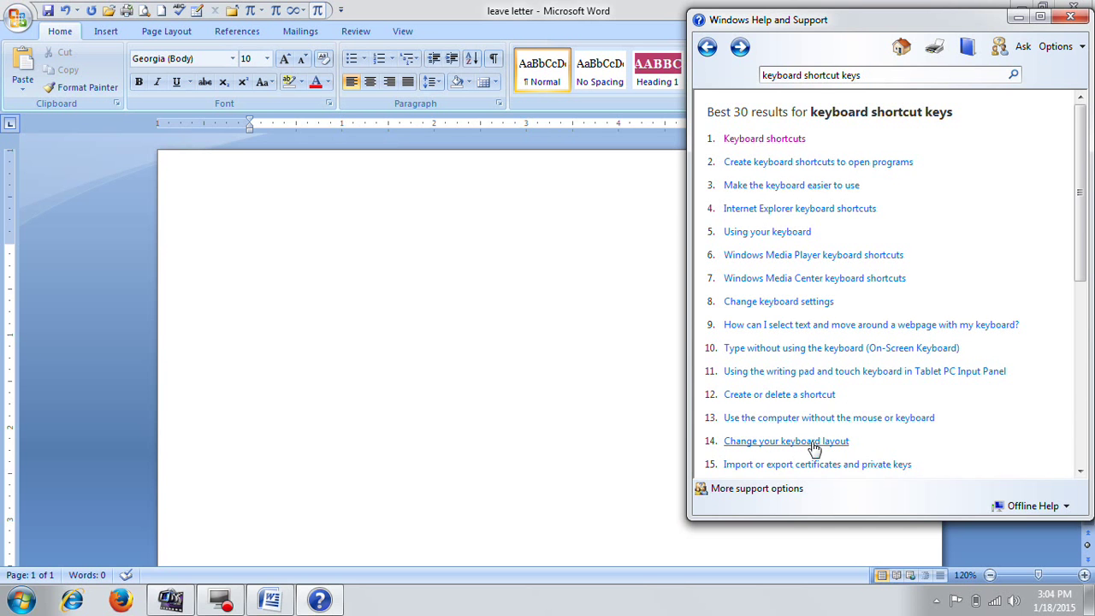
{"action": "left_click", "coordinate": [820, 163]}
{"action": "scroll", "coordinate": [823, 326], "scroll_direction": "down", "scroll_amount": 1}
{"action": "scroll", "coordinate": [824, 326], "scroll_direction": "up", "scroll_amount": 1}
{"action": "left_click", "coordinate": [706, 46]}
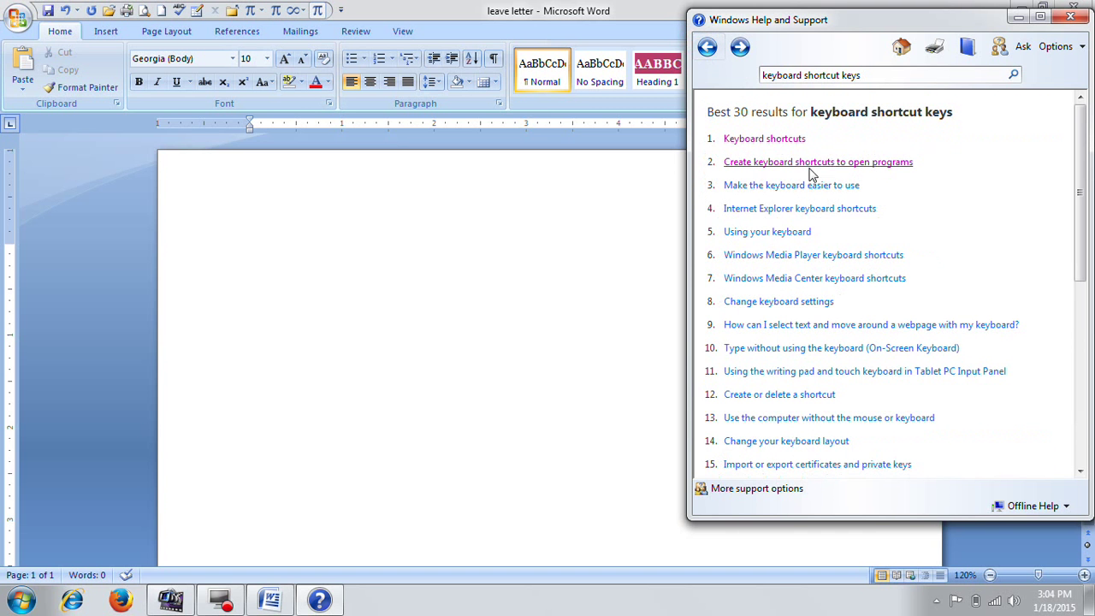
Open the Using your keyboard article and scroll down through it
{"action": "left_click", "coordinate": [771, 236]}
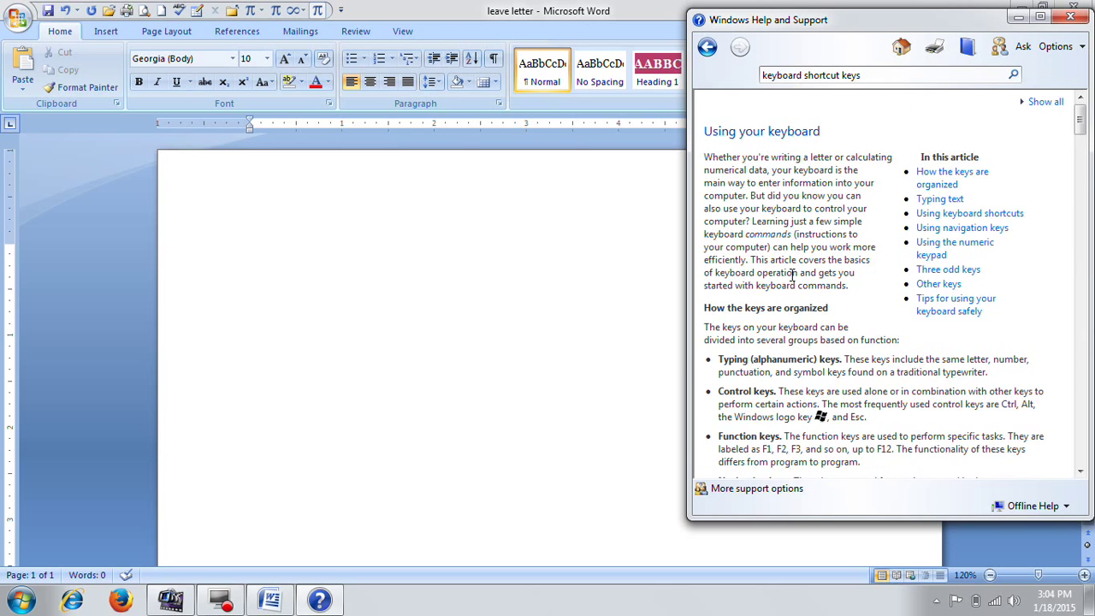
{"action": "scroll", "coordinate": [792, 273], "scroll_direction": "down", "scroll_amount": 3}
{"action": "scroll", "coordinate": [792, 274], "scroll_direction": "down", "scroll_amount": 3}
{"action": "scroll", "coordinate": [793, 274], "scroll_direction": "down", "scroll_amount": 3}
{"action": "scroll", "coordinate": [792, 273], "scroll_direction": "down", "scroll_amount": 4}
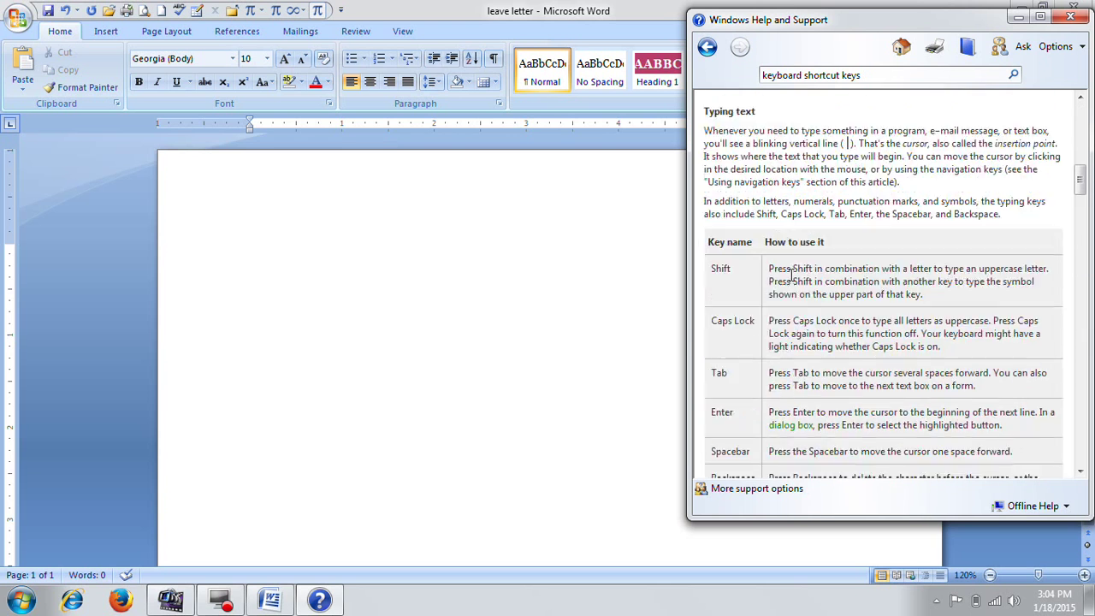
{"action": "scroll", "coordinate": [792, 274], "scroll_direction": "down", "scroll_amount": 4}
{"action": "scroll", "coordinate": [792, 274], "scroll_direction": "down", "scroll_amount": 3}
{"action": "scroll", "coordinate": [792, 274], "scroll_direction": "down", "scroll_amount": 3}
{"action": "scroll", "coordinate": [792, 278], "scroll_direction": "down", "scroll_amount": 3}
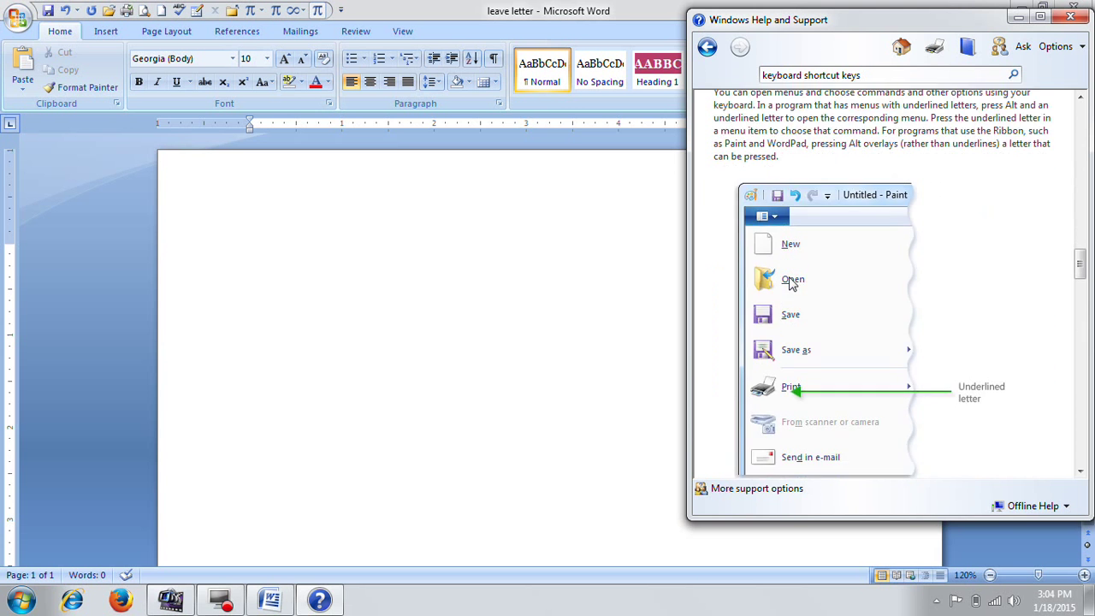
{"action": "scroll", "coordinate": [792, 285], "scroll_direction": "down", "scroll_amount": 4}
{"action": "scroll", "coordinate": [792, 284], "scroll_direction": "down", "scroll_amount": 3}
{"action": "scroll", "coordinate": [791, 282], "scroll_direction": "down", "scroll_amount": 3}
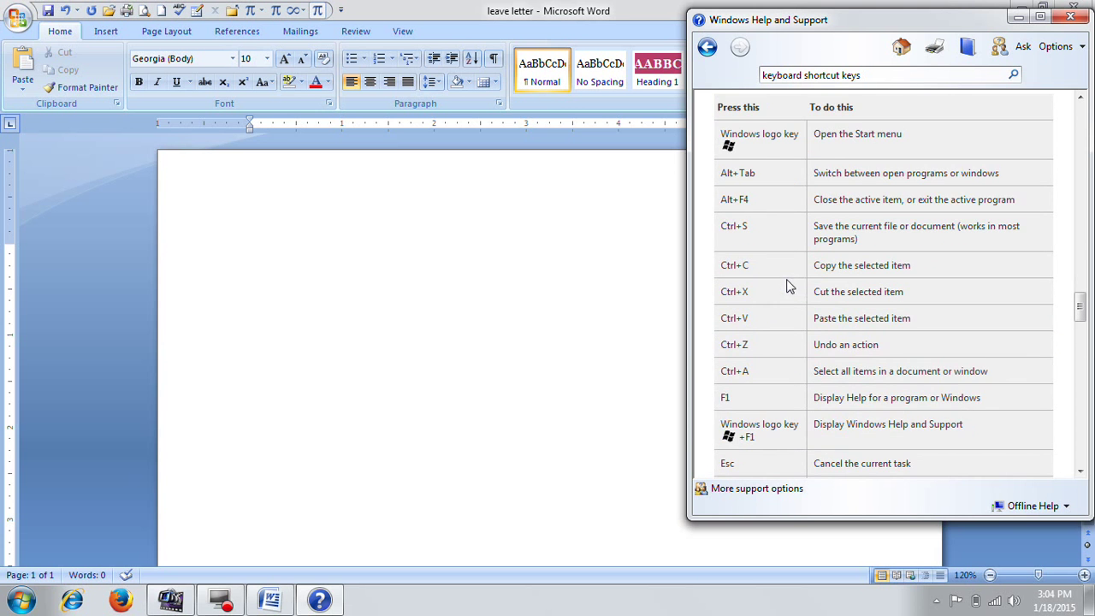
{"action": "scroll", "coordinate": [787, 265], "scroll_direction": "down", "scroll_amount": 3}
{"action": "scroll", "coordinate": [787, 268], "scroll_direction": "down", "scroll_amount": 4}
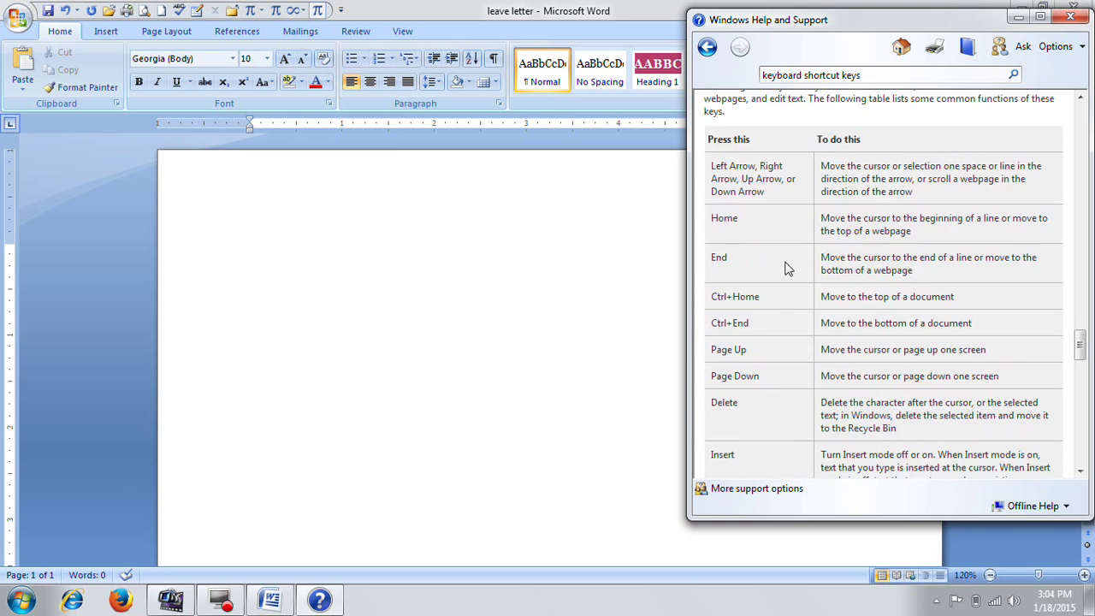
{"action": "scroll", "coordinate": [787, 274], "scroll_direction": "down", "scroll_amount": 3}
{"action": "scroll", "coordinate": [787, 281], "scroll_direction": "down", "scroll_amount": 4}
{"action": "scroll", "coordinate": [788, 282], "scroll_direction": "down", "scroll_amount": 2}
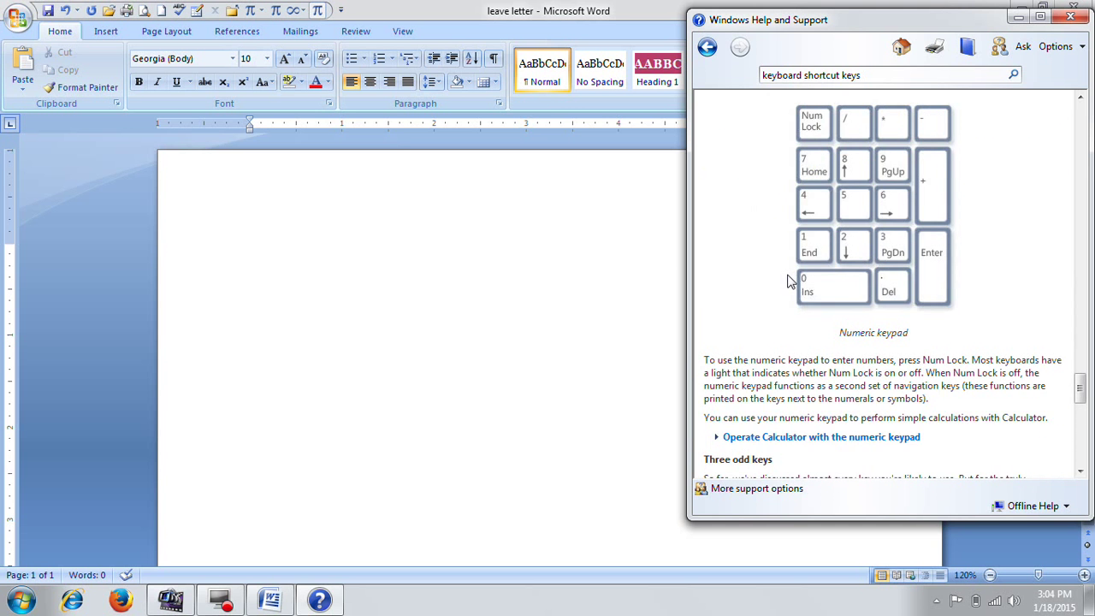
{"action": "scroll", "coordinate": [791, 282], "scroll_direction": "down", "scroll_amount": 5}
{"action": "scroll", "coordinate": [790, 283], "scroll_direction": "down", "scroll_amount": 5}
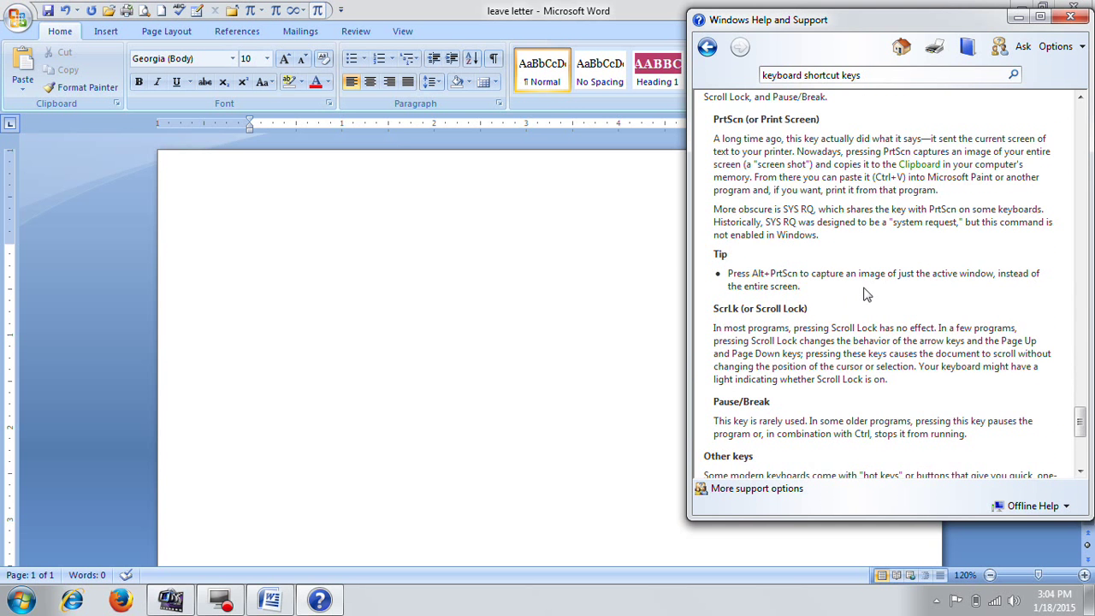
Close Windows Help and minimize the blank Word document to show the desktop
{"action": "left_click", "coordinate": [1069, 18]}
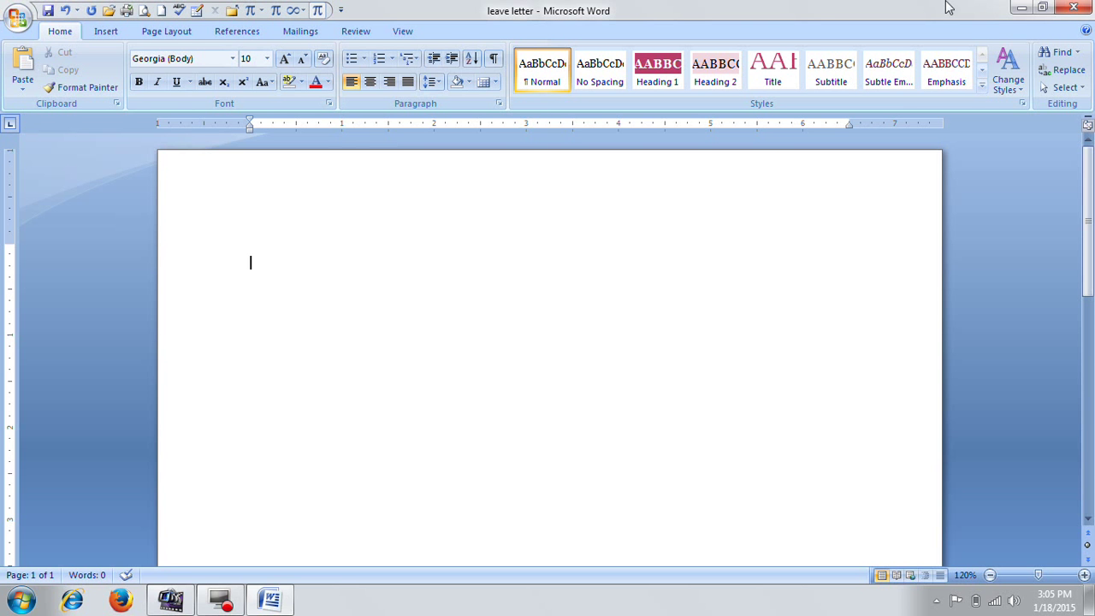
{"action": "left_click", "coordinate": [1023, 11]}
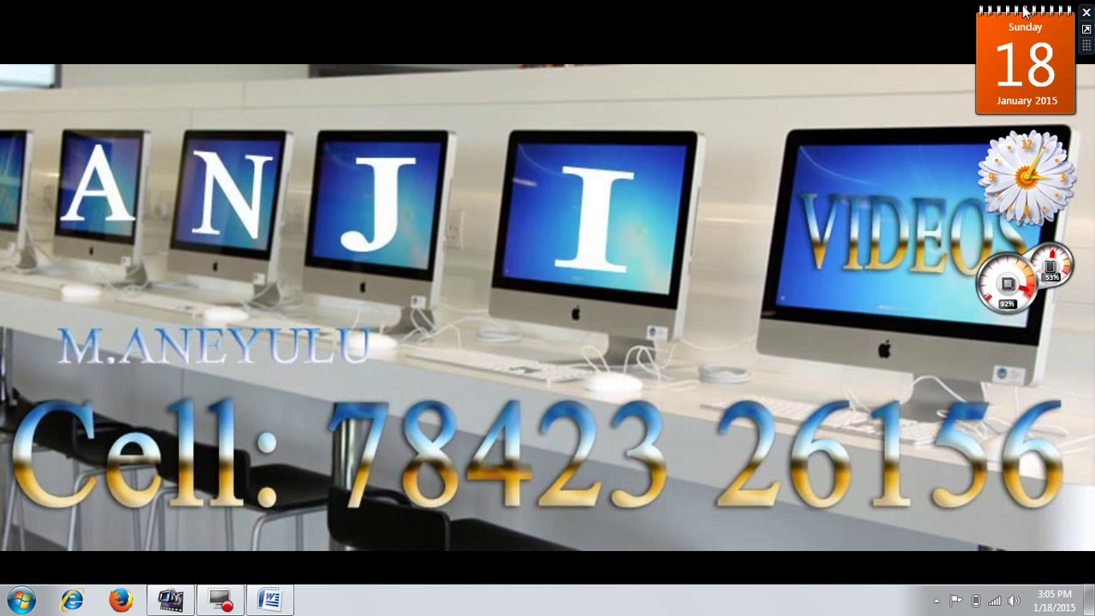